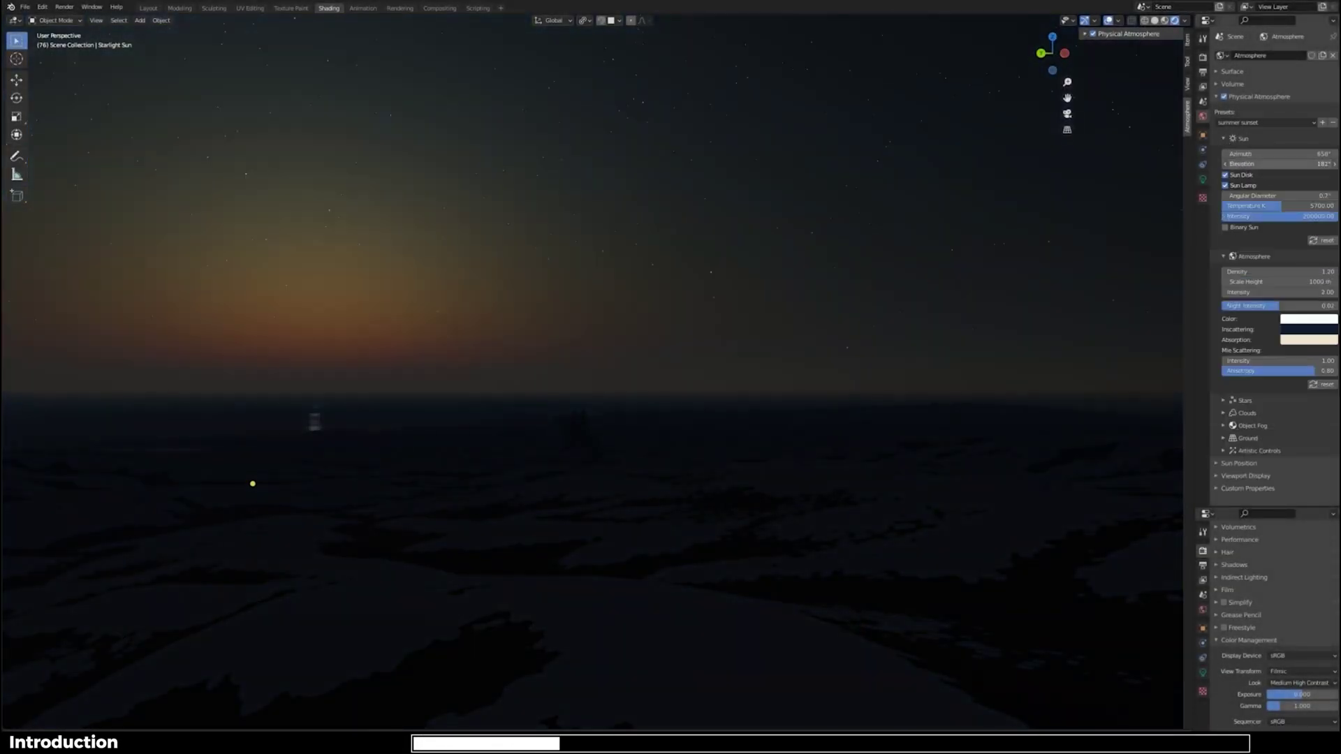
# - Apply the binary cool atmosphere preset and set the sun's elevation to 162°
pyautogui.click(1250, 123)
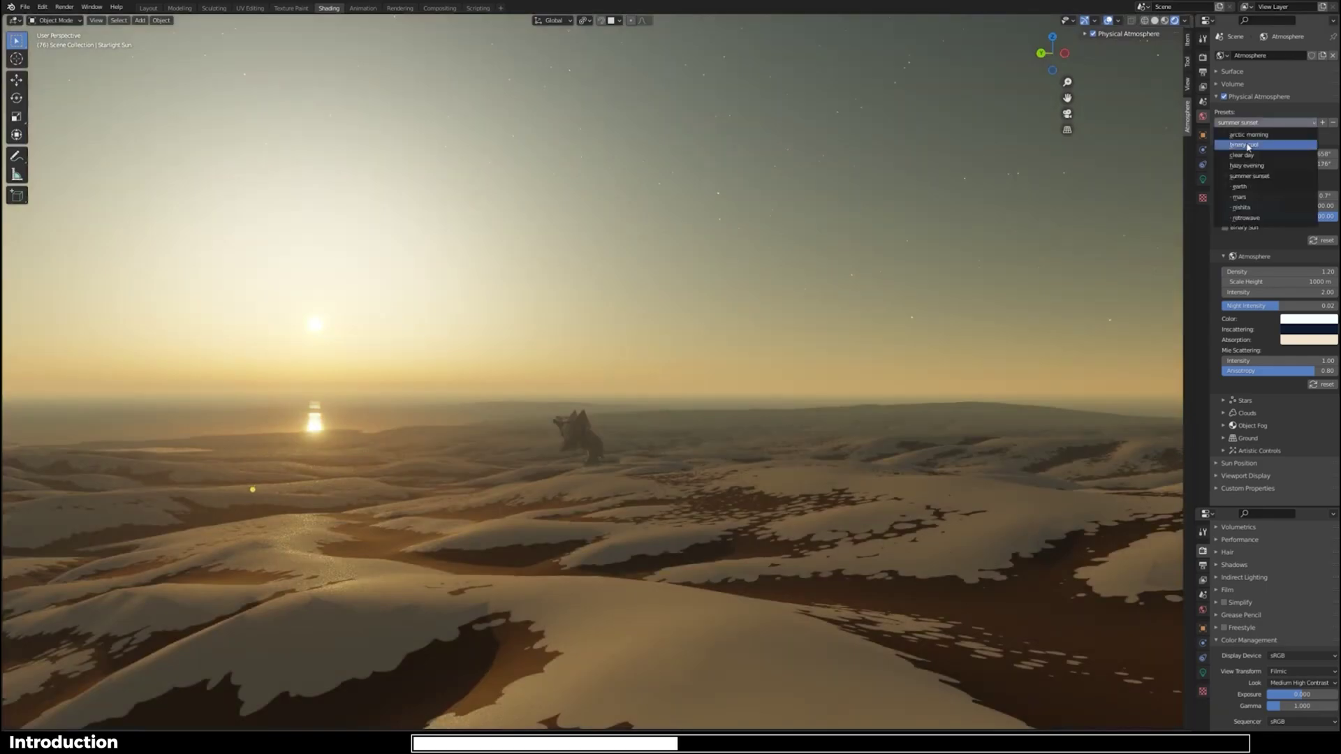
pyautogui.click(1248, 145)
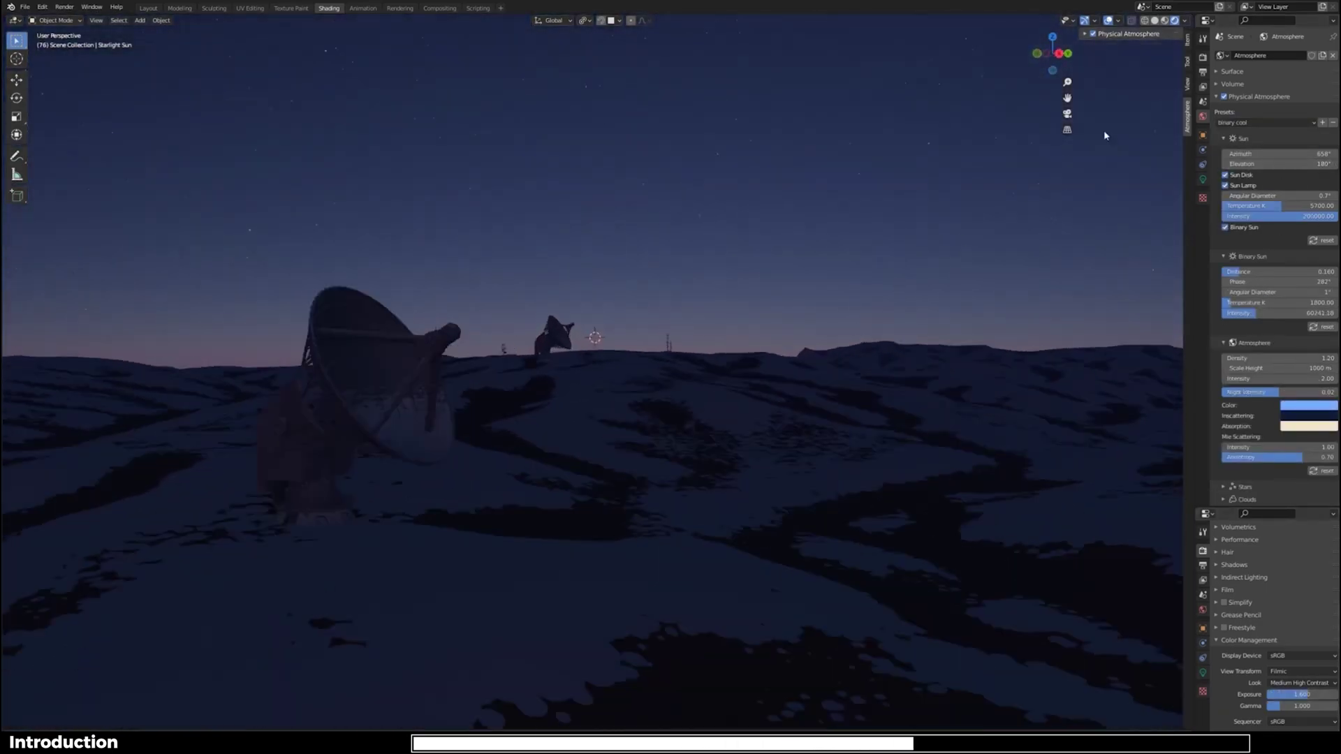
pyautogui.moveTo(1292, 164); pyautogui.dragTo(1231, 164)
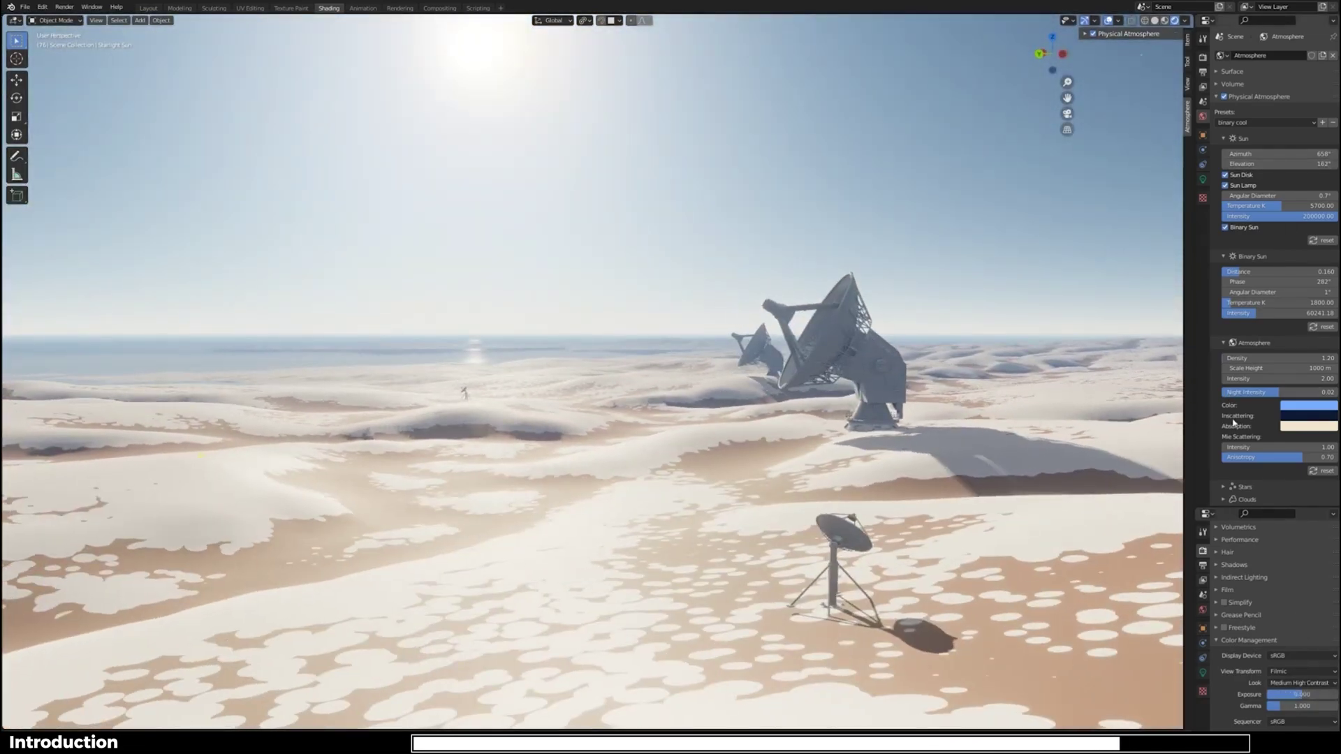
# - Enable procedural clouds in the Physical Atmosphere settings and adjust the sun's elevation
pyautogui.scroll(-3, 1257, 419)
pyautogui.click(1247, 425)
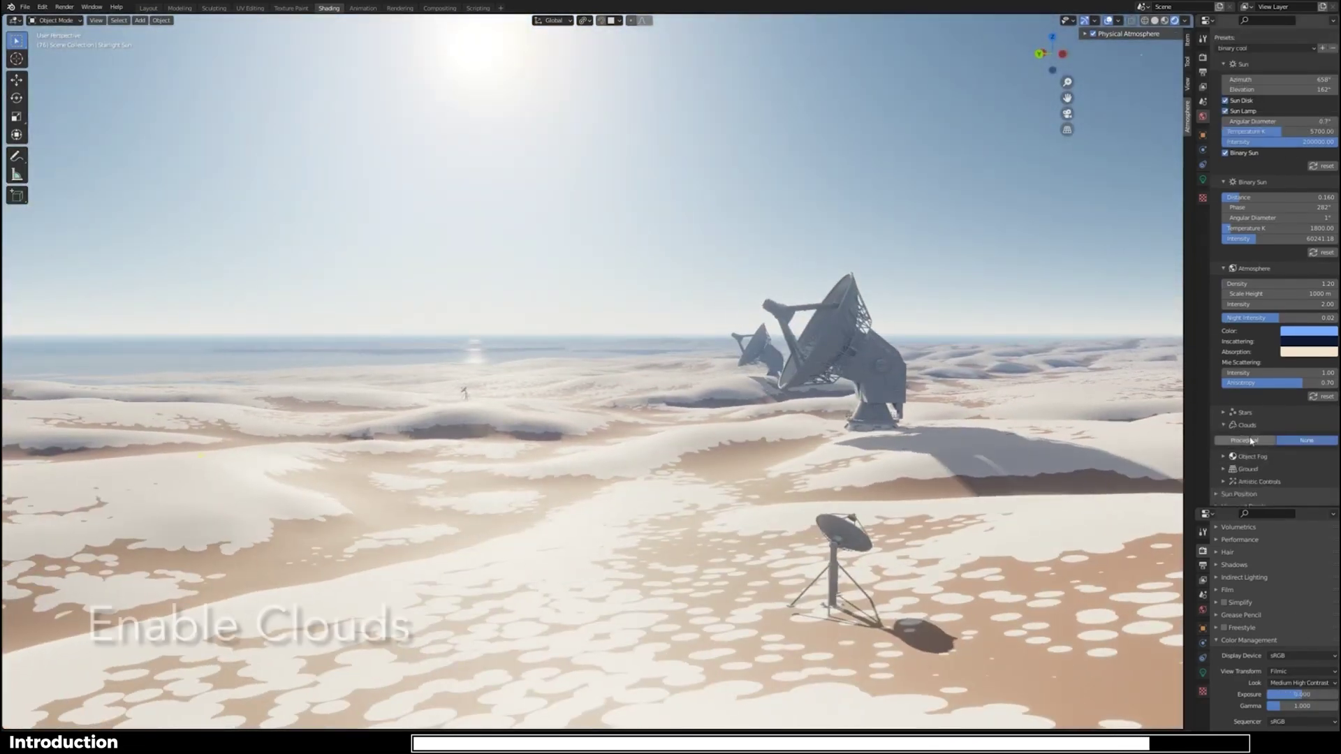
pyautogui.click(1251, 440)
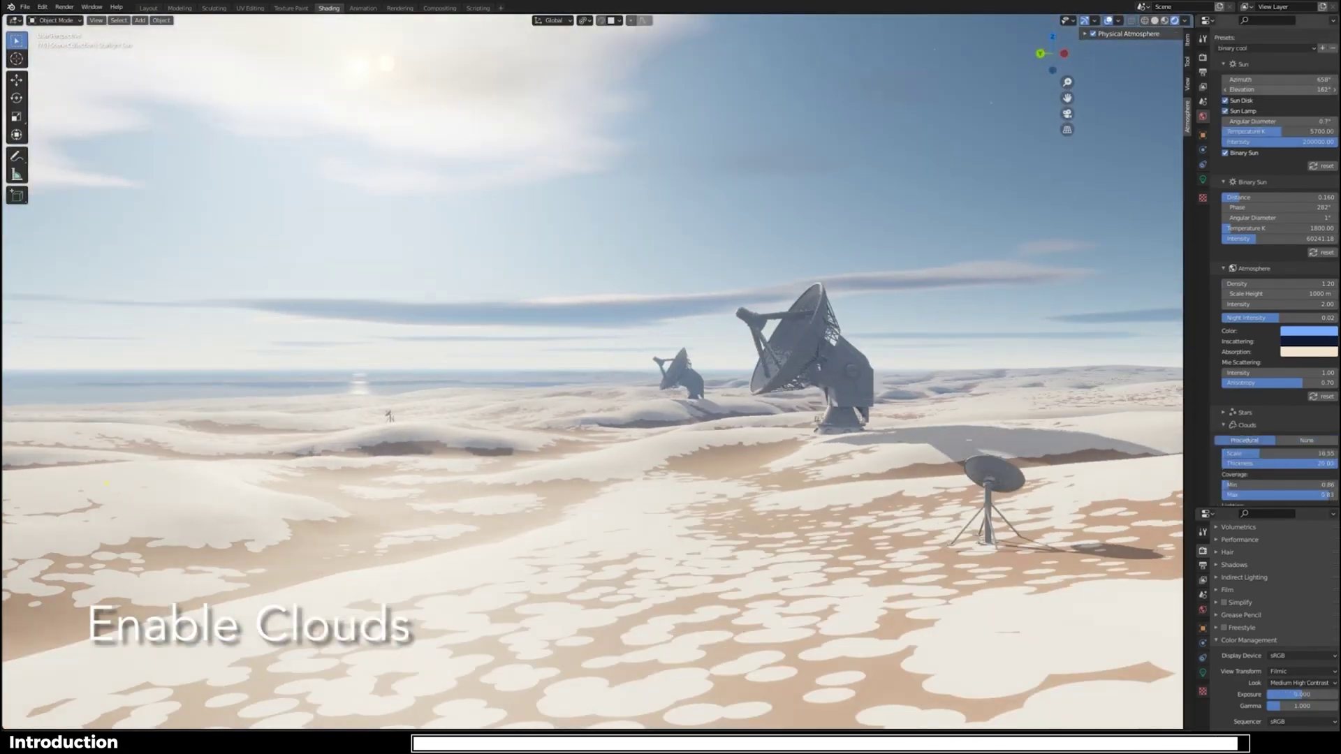
pyautogui.moveTo(1279, 90); pyautogui.dragTo(1292, 89)
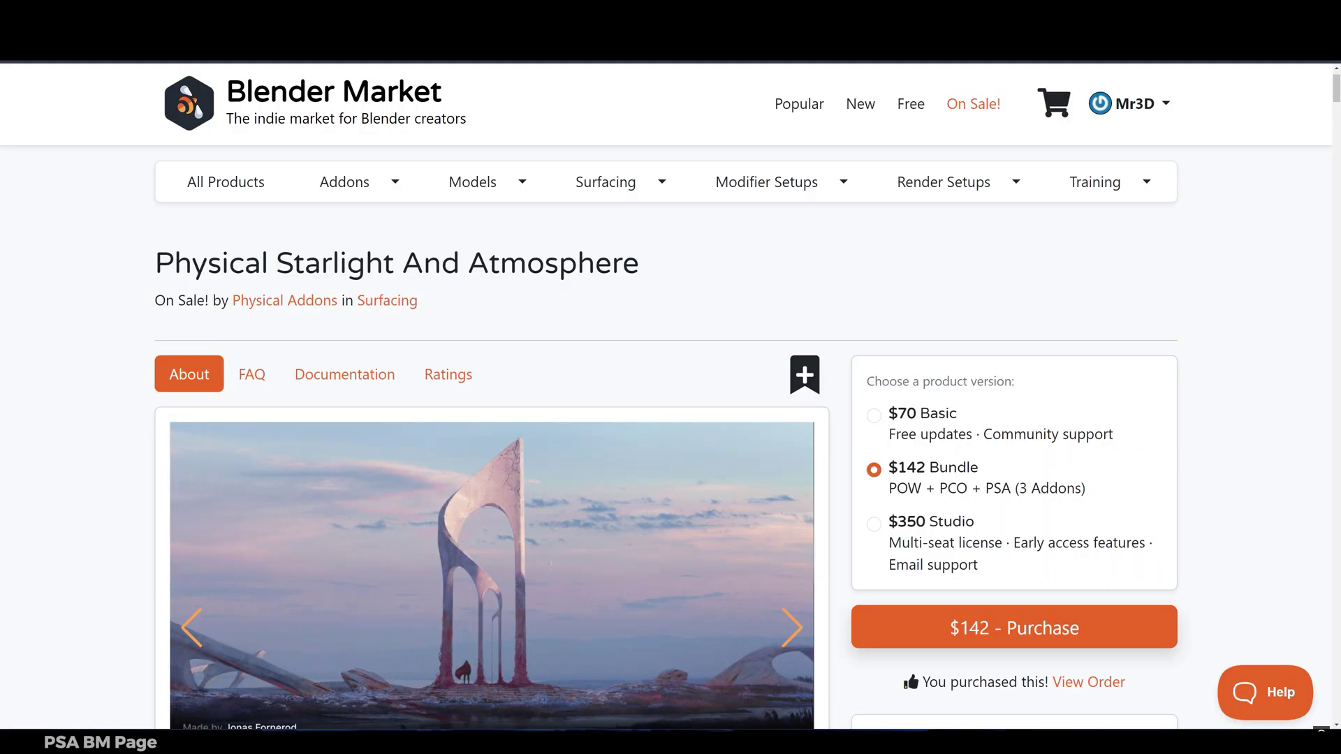
# - Switch to Blender Market and examine the title and overview of the Physical Starlight And Atmosphere product page
pyautogui.moveTo(155, 263); pyautogui.dragTo(744, 276)
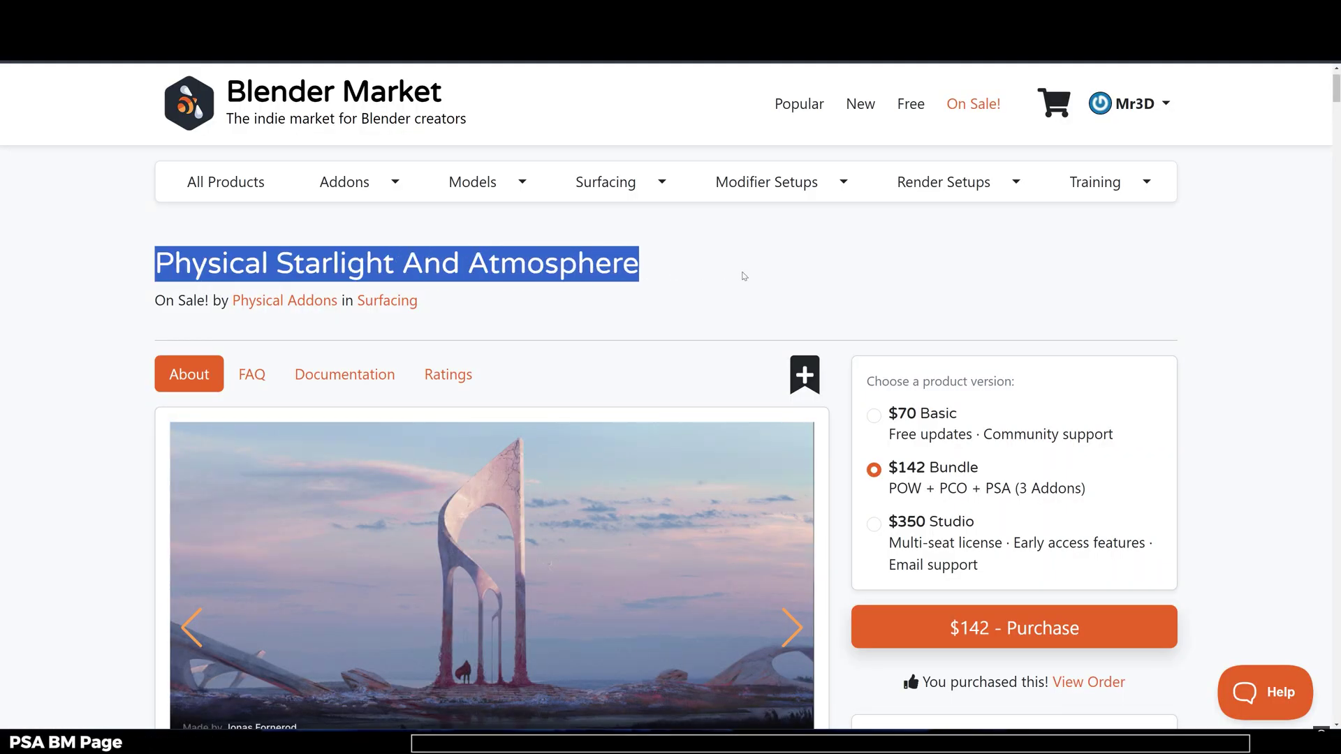
pyautogui.scroll(-3, 743, 274)
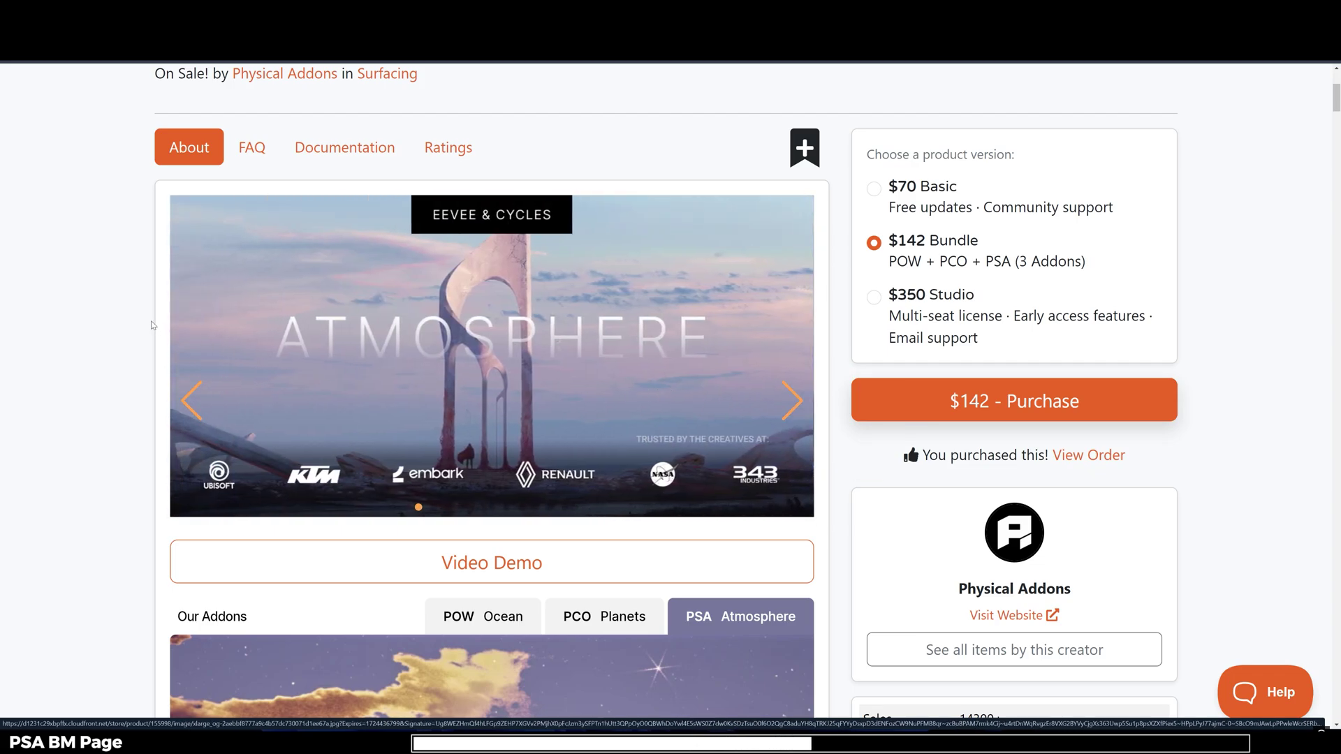
pyautogui.scroll(2, 153, 326)
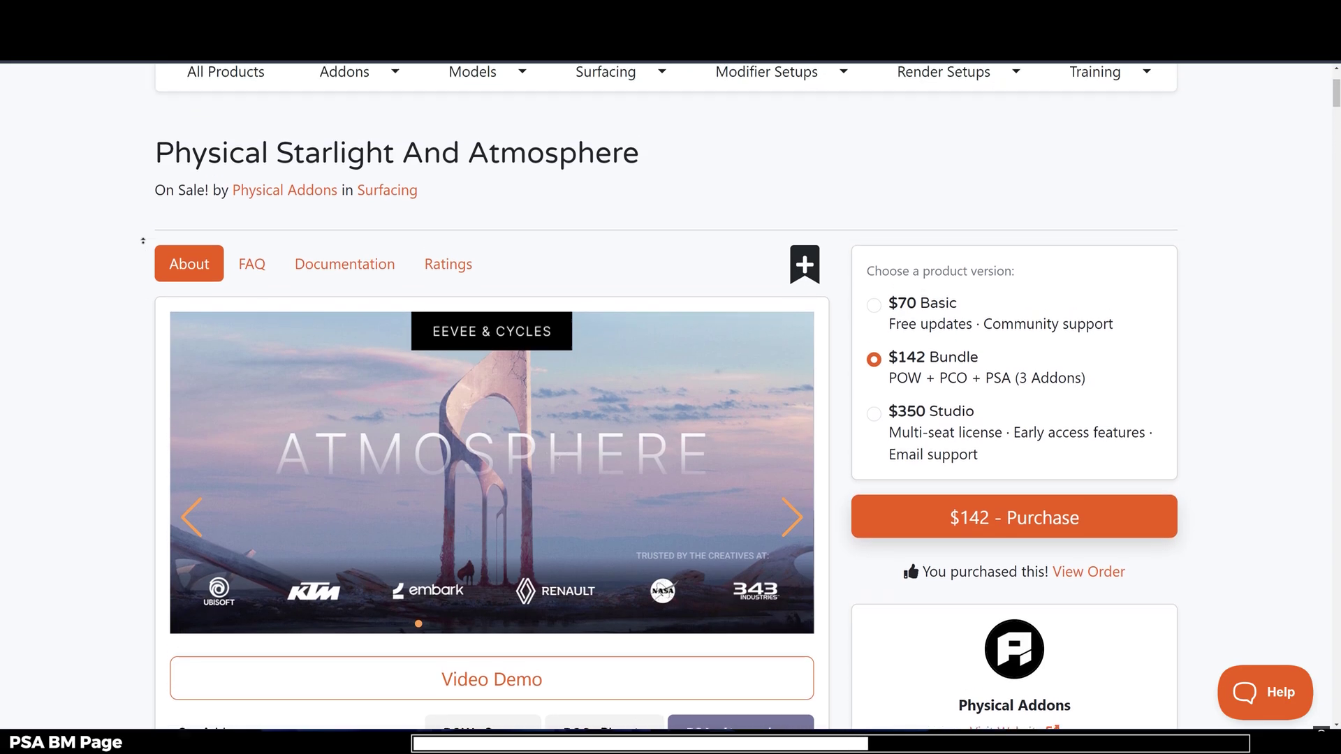
pyautogui.scroll(-6, 147, 258)
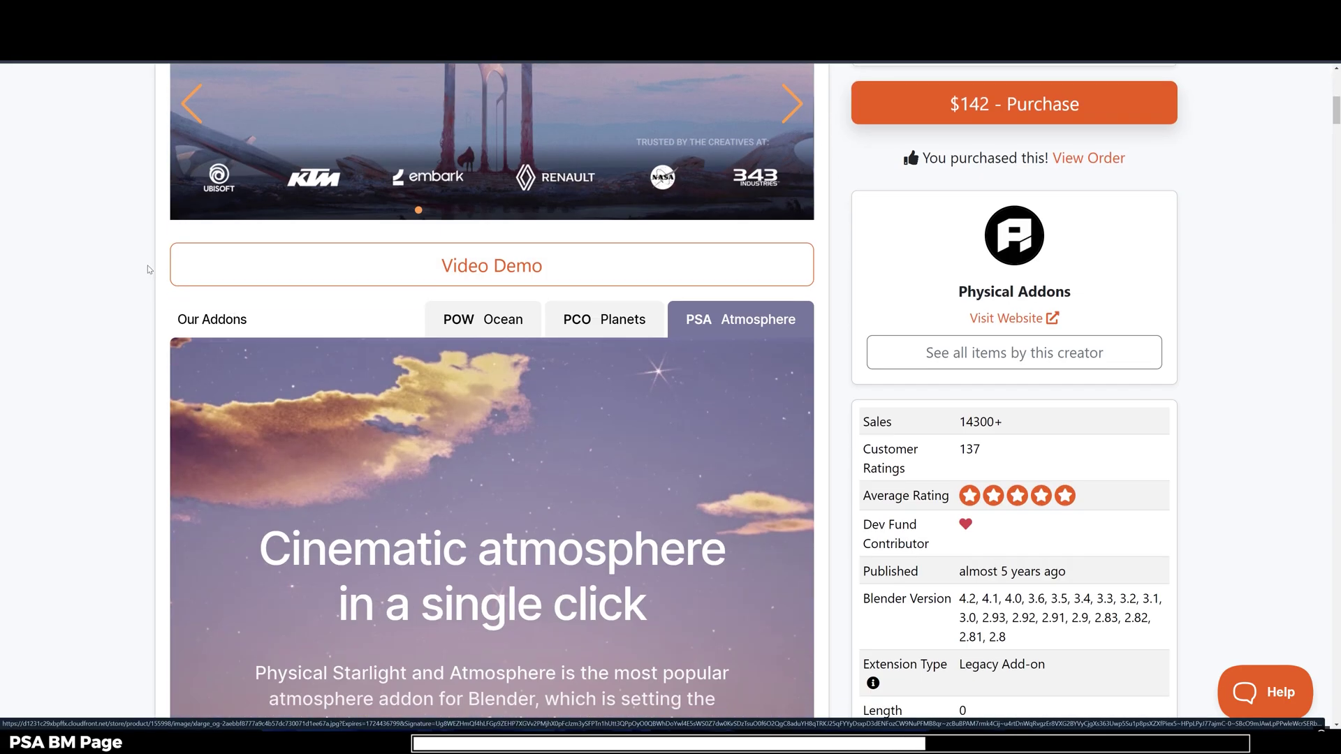
pyautogui.scroll(6, 544, 357)
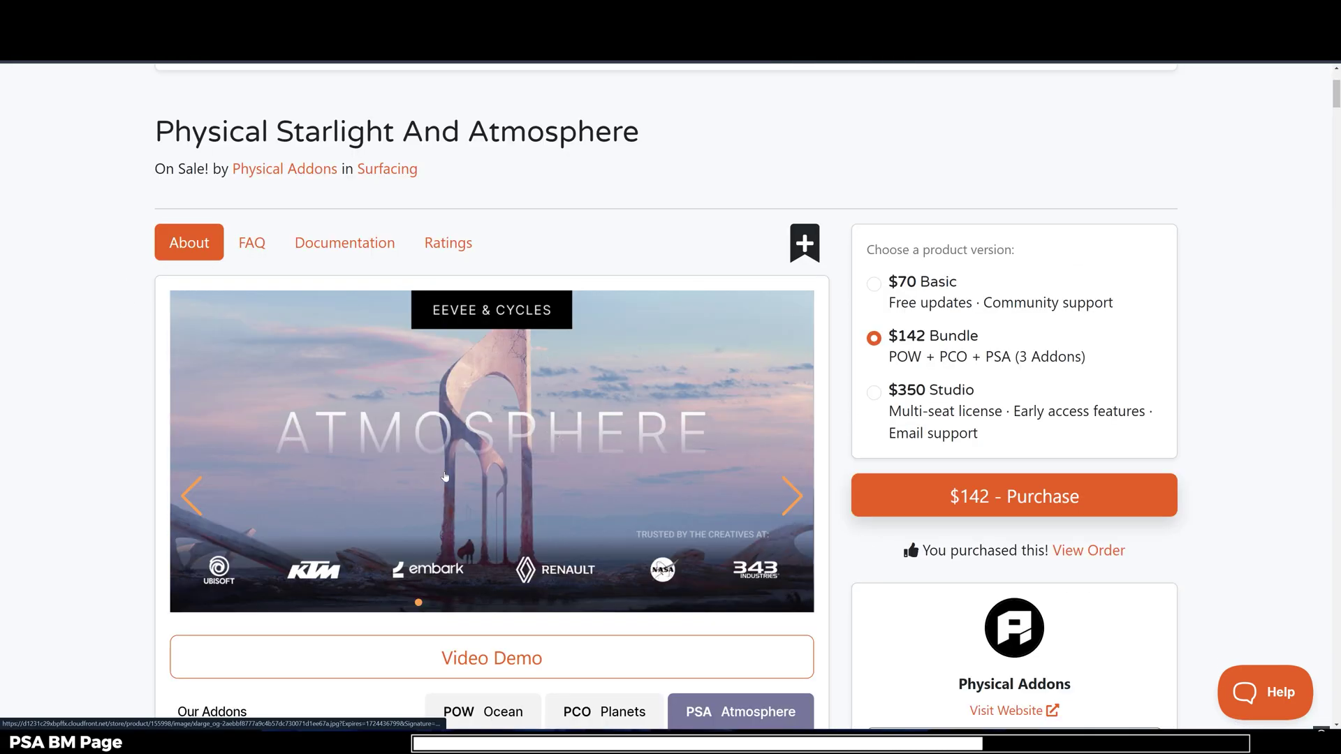
pyautogui.scroll(-3, 445, 477)
pyautogui.scroll(3, 445, 477)
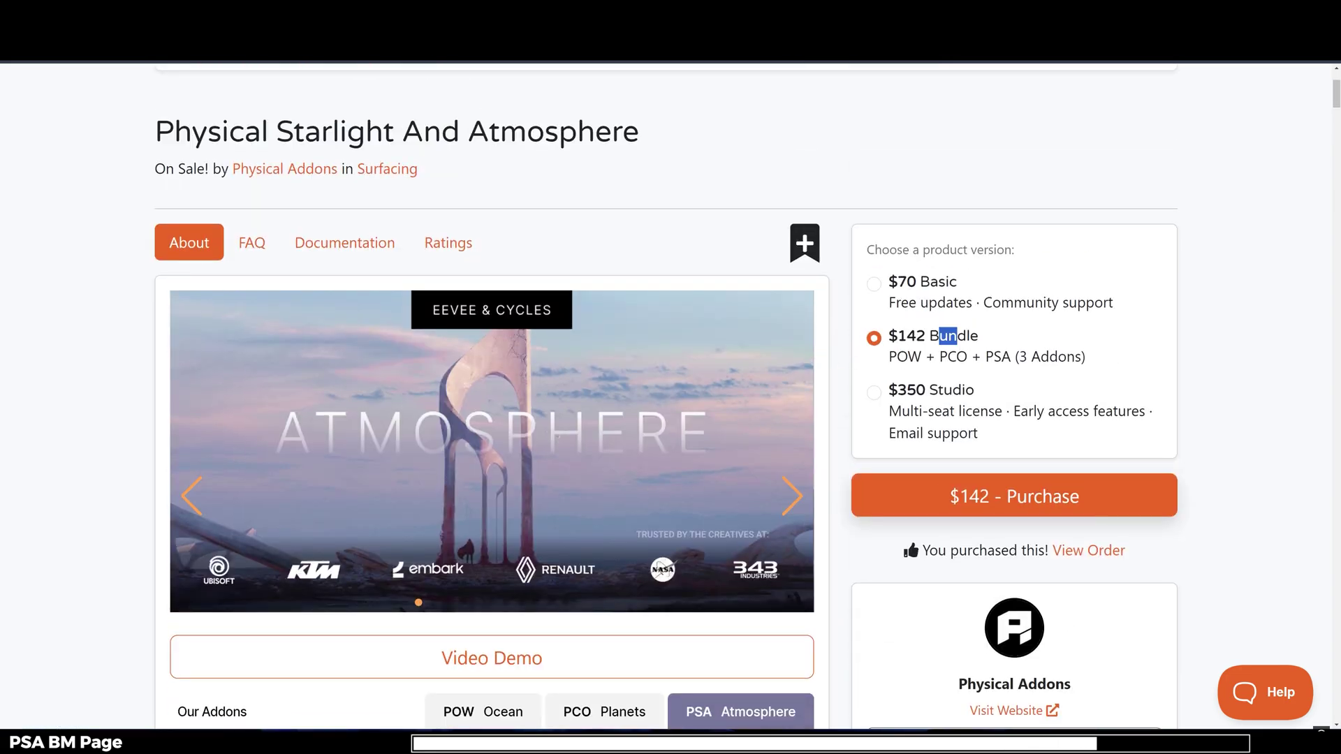
# - Review the $142 Bundle option and the feature descriptions further down the product page
pyautogui.moveTo(939, 337); pyautogui.dragTo(884, 336)
pyautogui.scroll(-9, 1271, 393)
pyautogui.scroll(7, 1274, 408)
pyautogui.click(1272, 408)
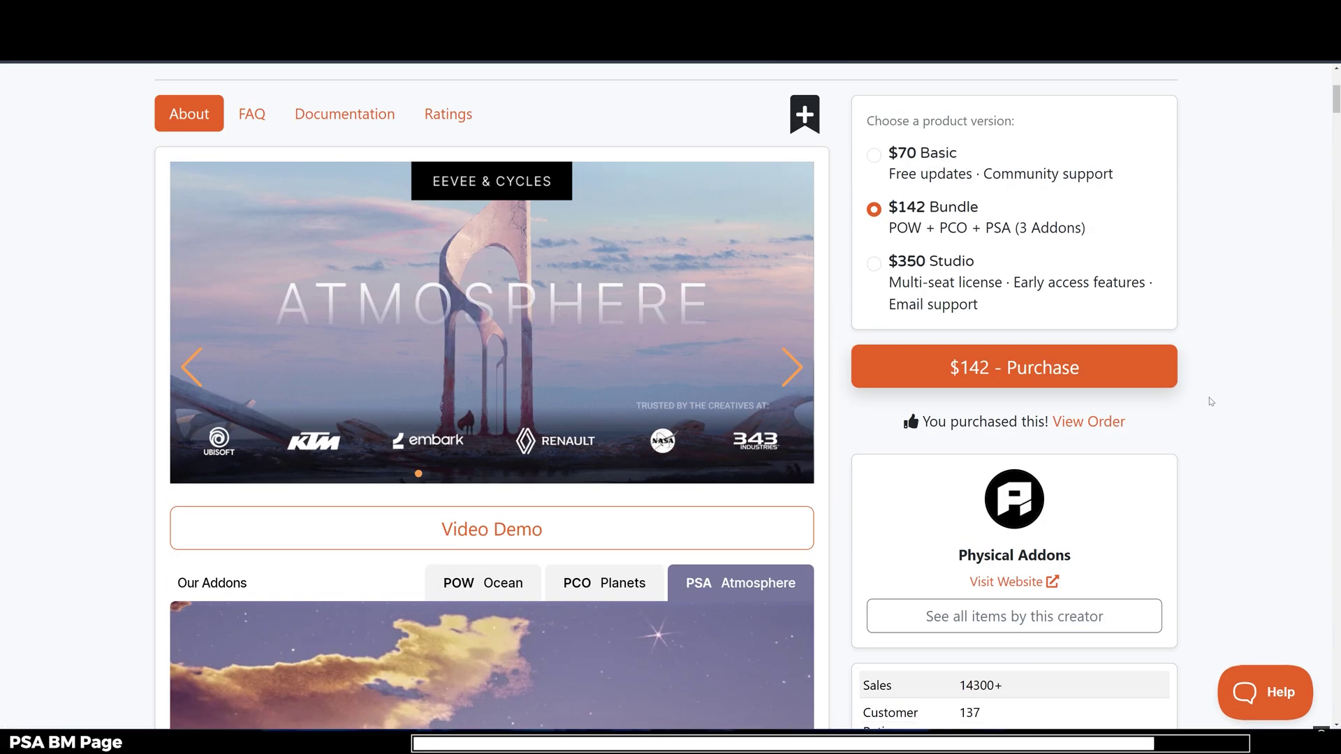
pyautogui.scroll(-20, 1211, 402)
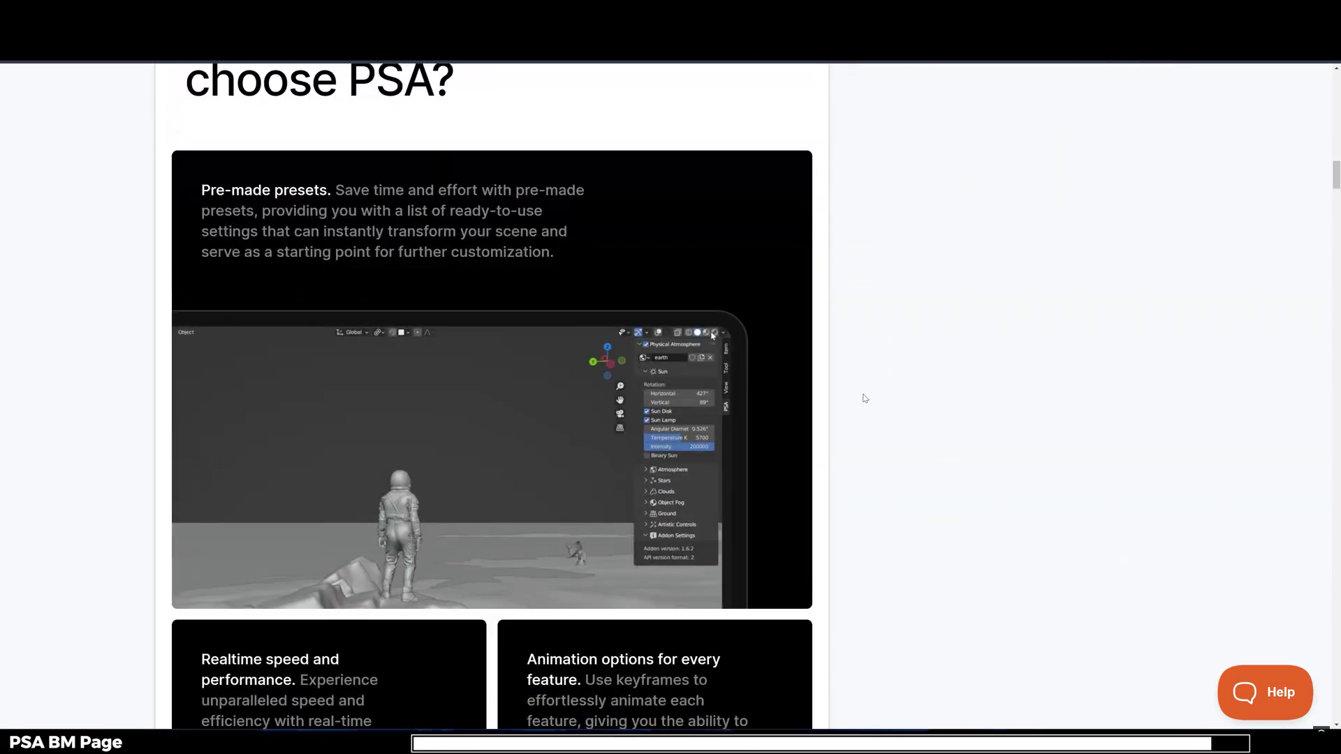
pyautogui.scroll(-15, 865, 399)
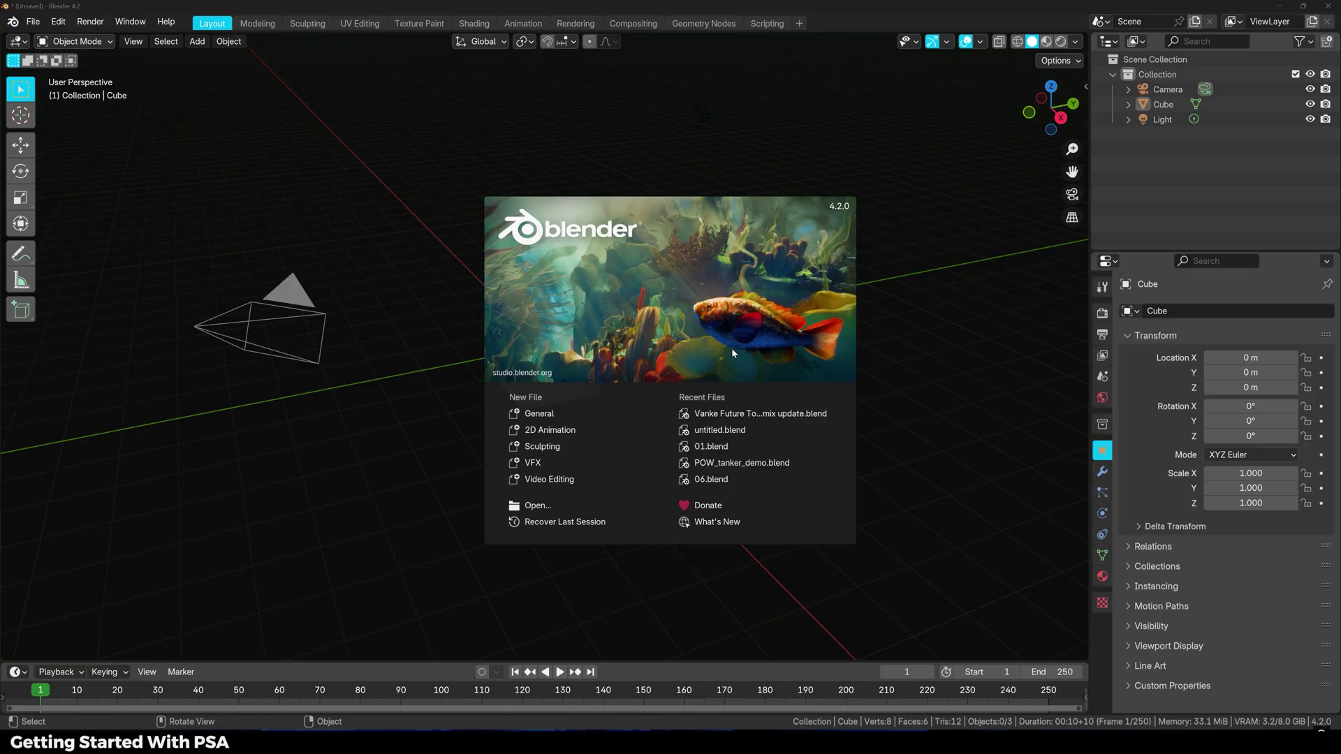
# - Switch to Blender, dismiss the splash screen and bring up the installation options in the add-on preferences
pyautogui.click(730, 352)
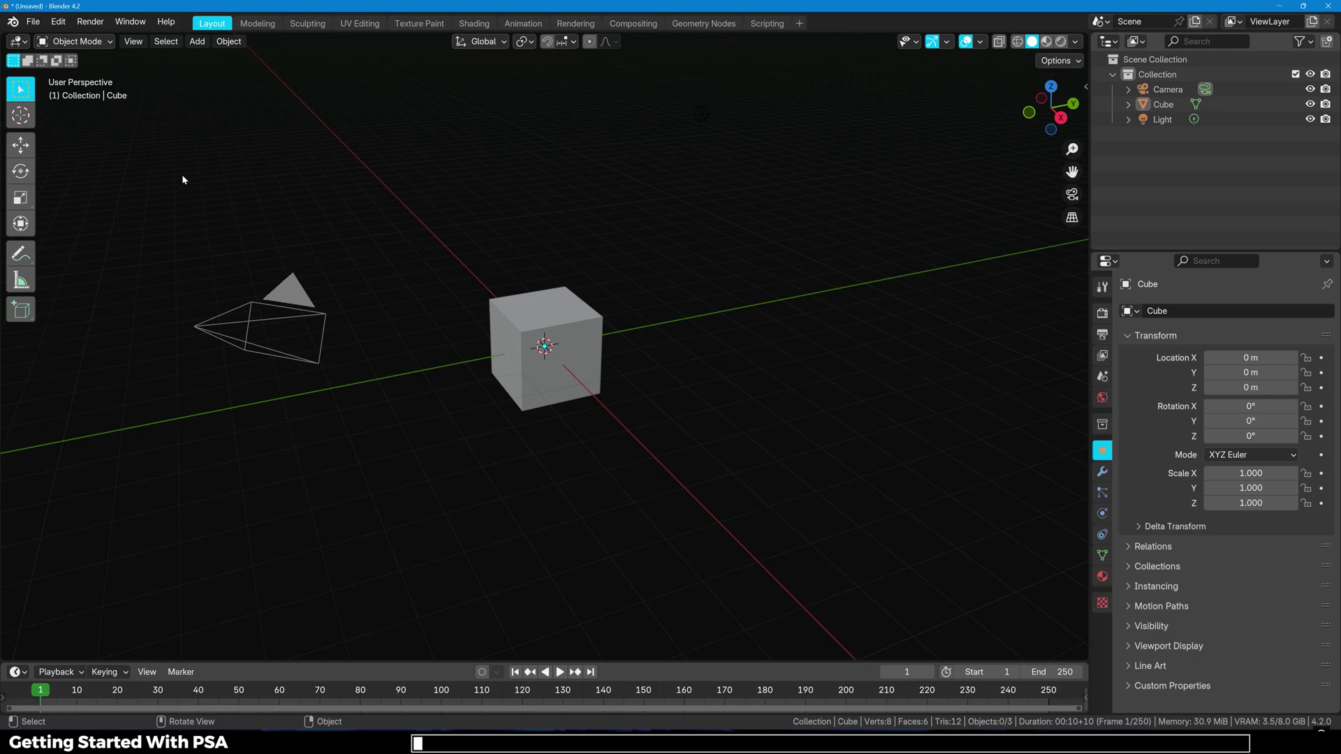
pyautogui.click(58, 26)
pyautogui.click(98, 231)
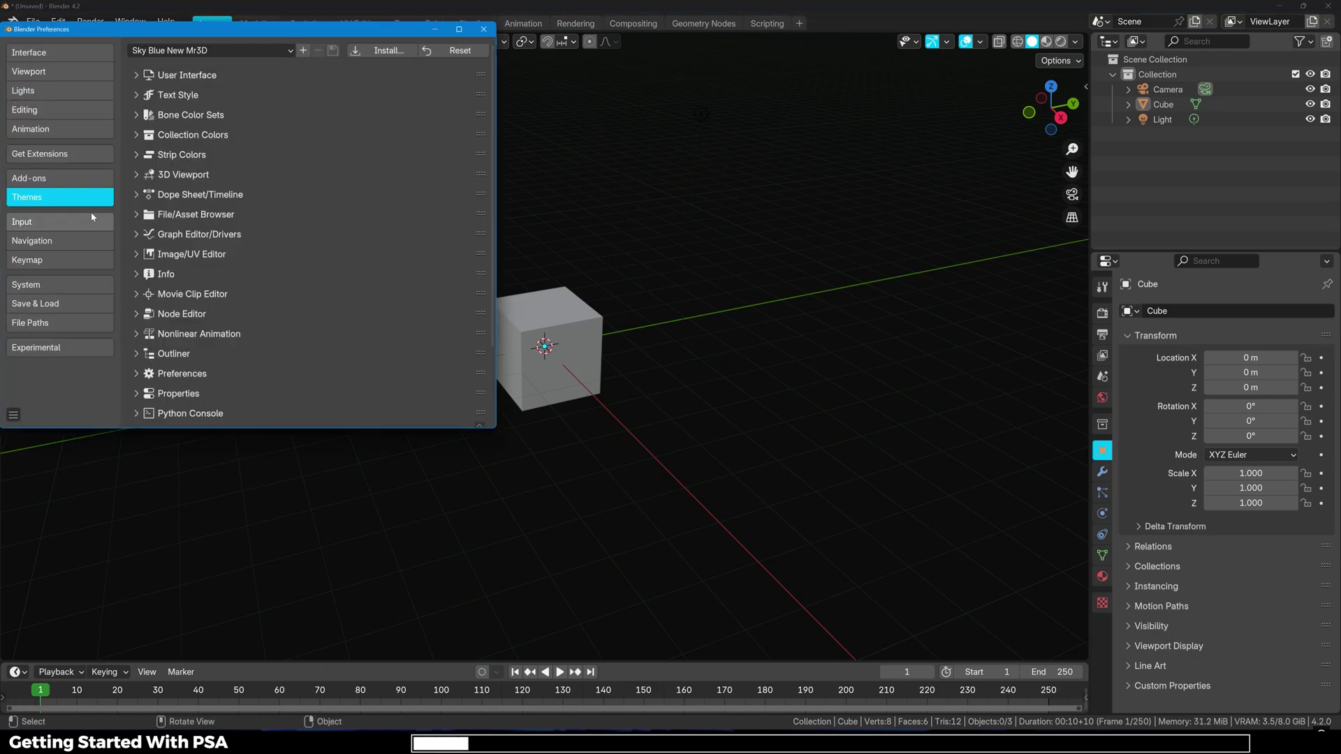
pyautogui.click(65, 180)
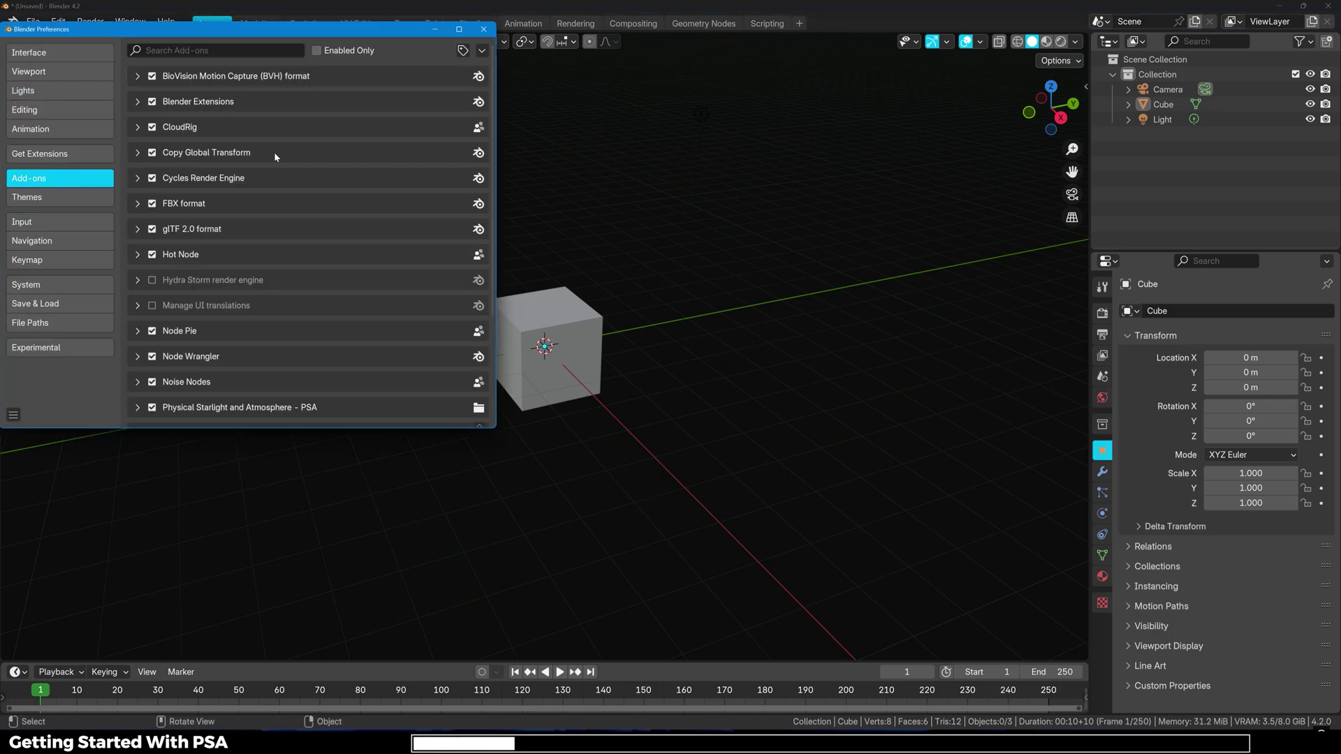
pyautogui.click(482, 52)
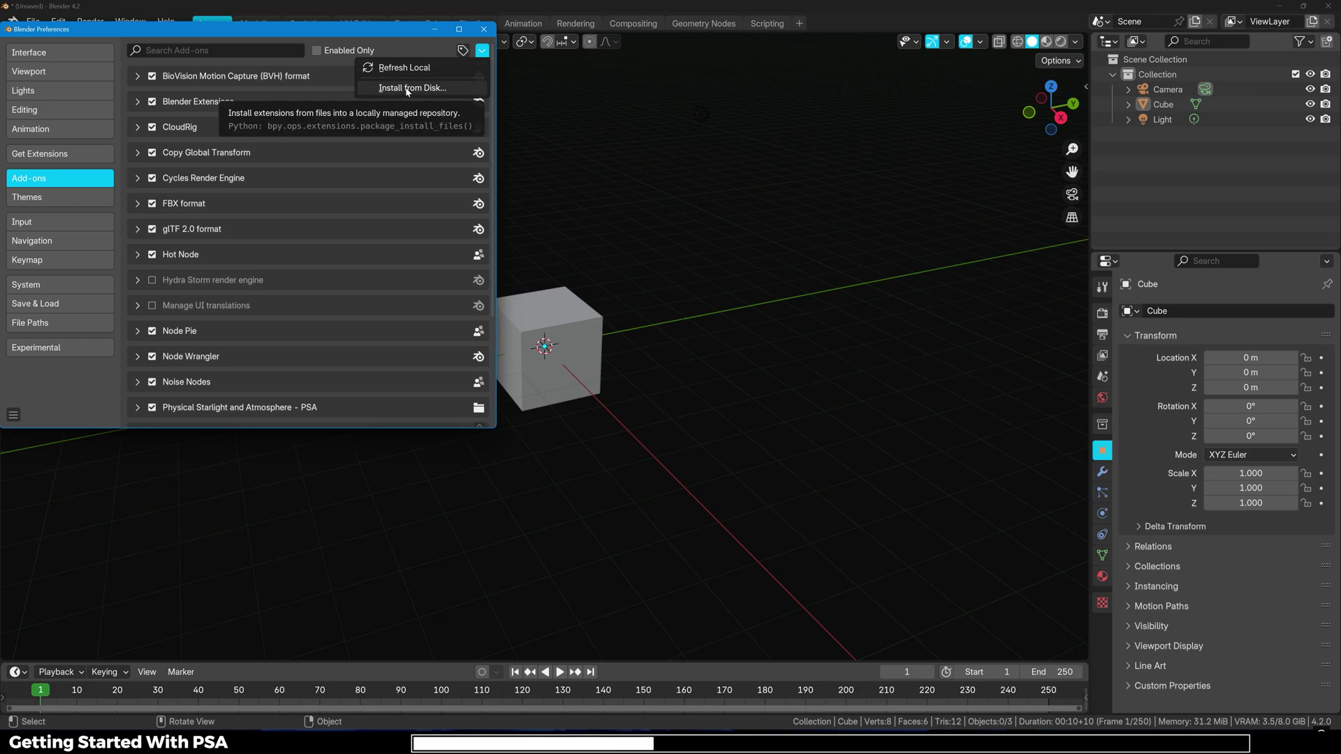
# - Examine the details of the Physical Starlight and Atmosphere - PSA add-on in the add-on list
pyautogui.scroll(-5, 197, 252)
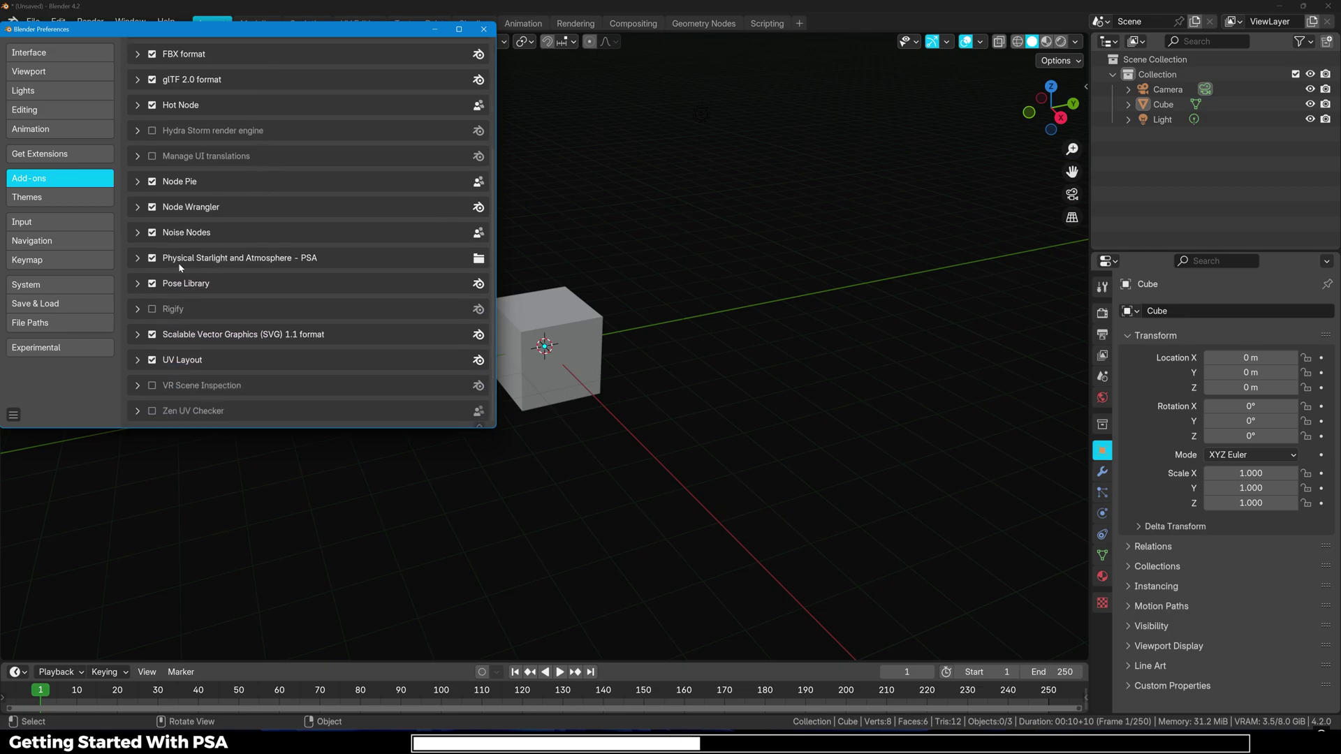
pyautogui.click(137, 258)
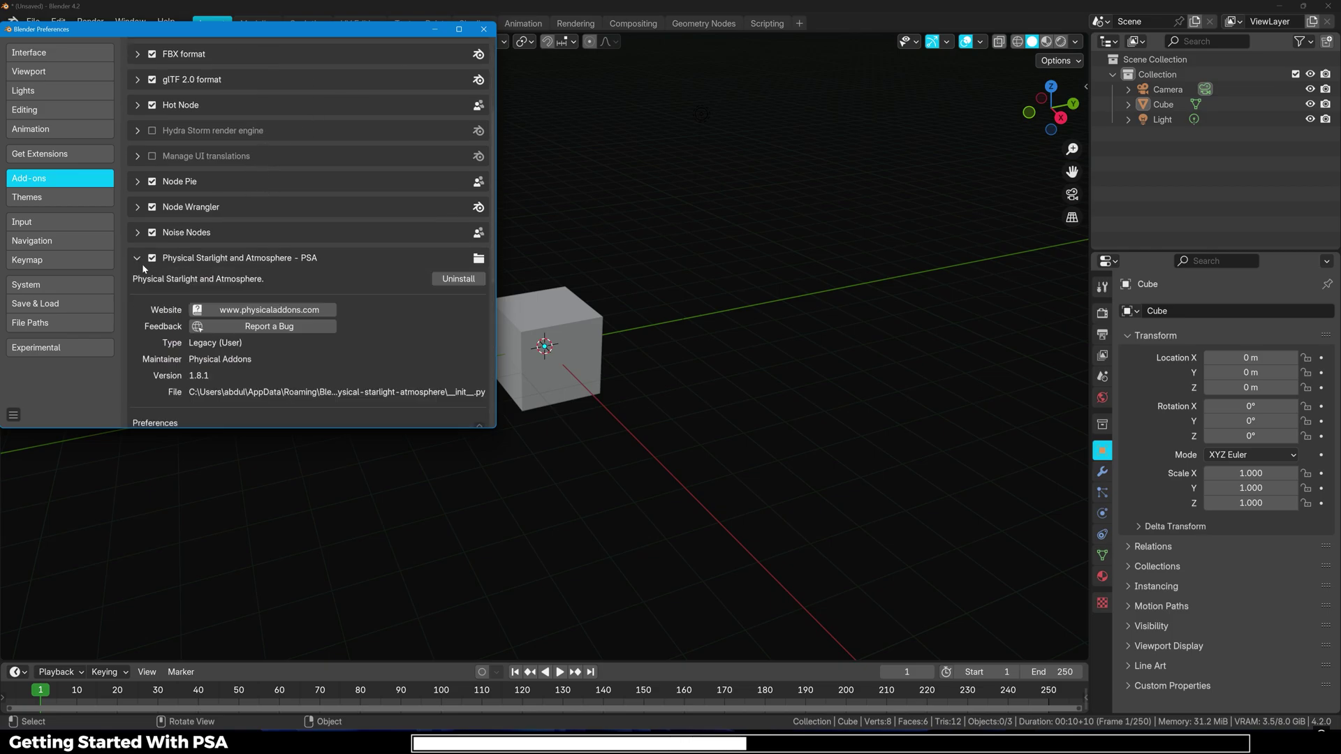
pyautogui.click(137, 258)
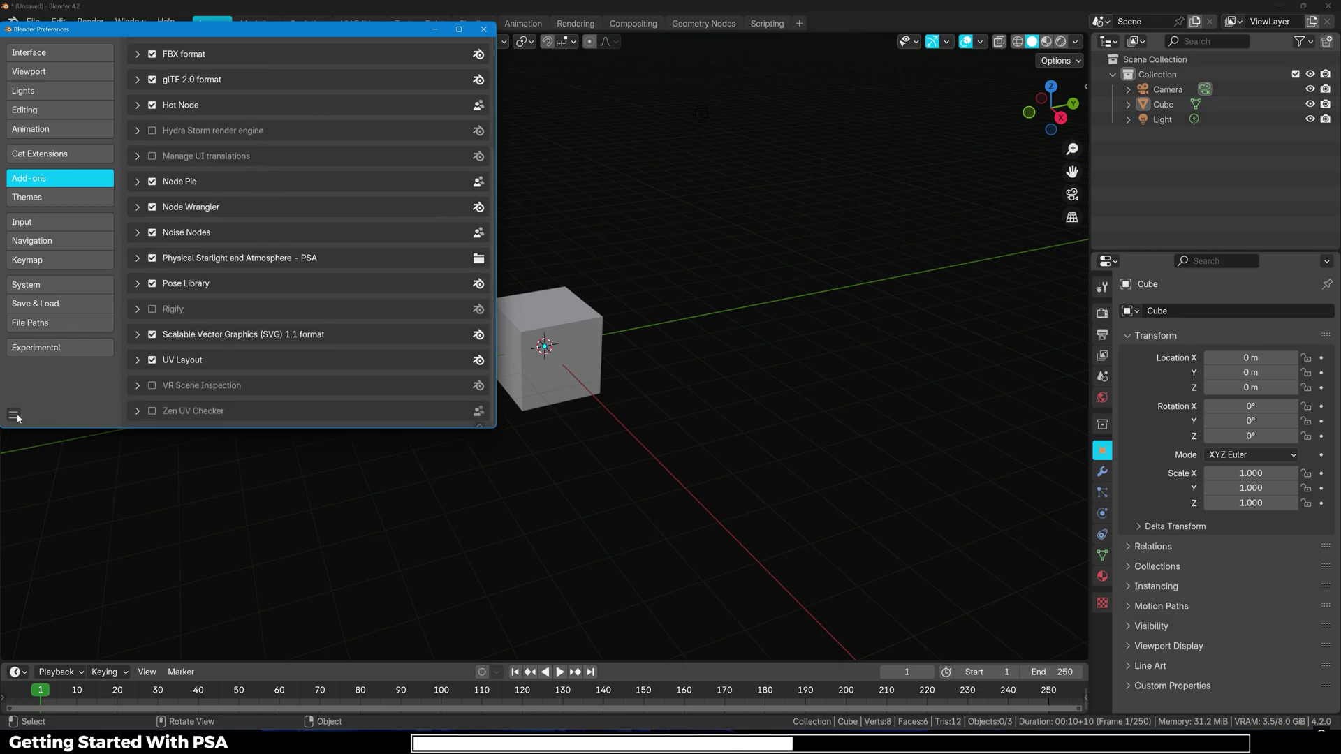
# - Save the preferences and close the preferences window
pyautogui.click(13, 415)
pyautogui.click(62, 368)
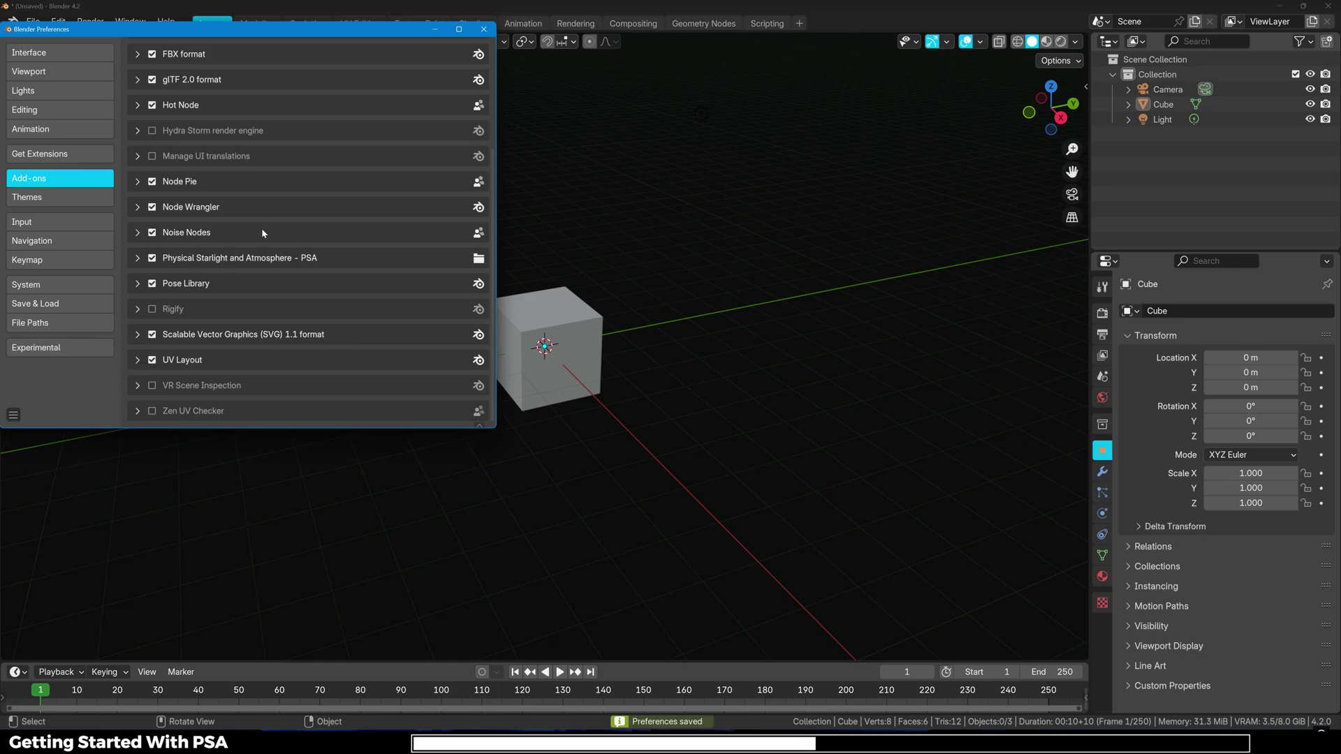
pyautogui.click(483, 28)
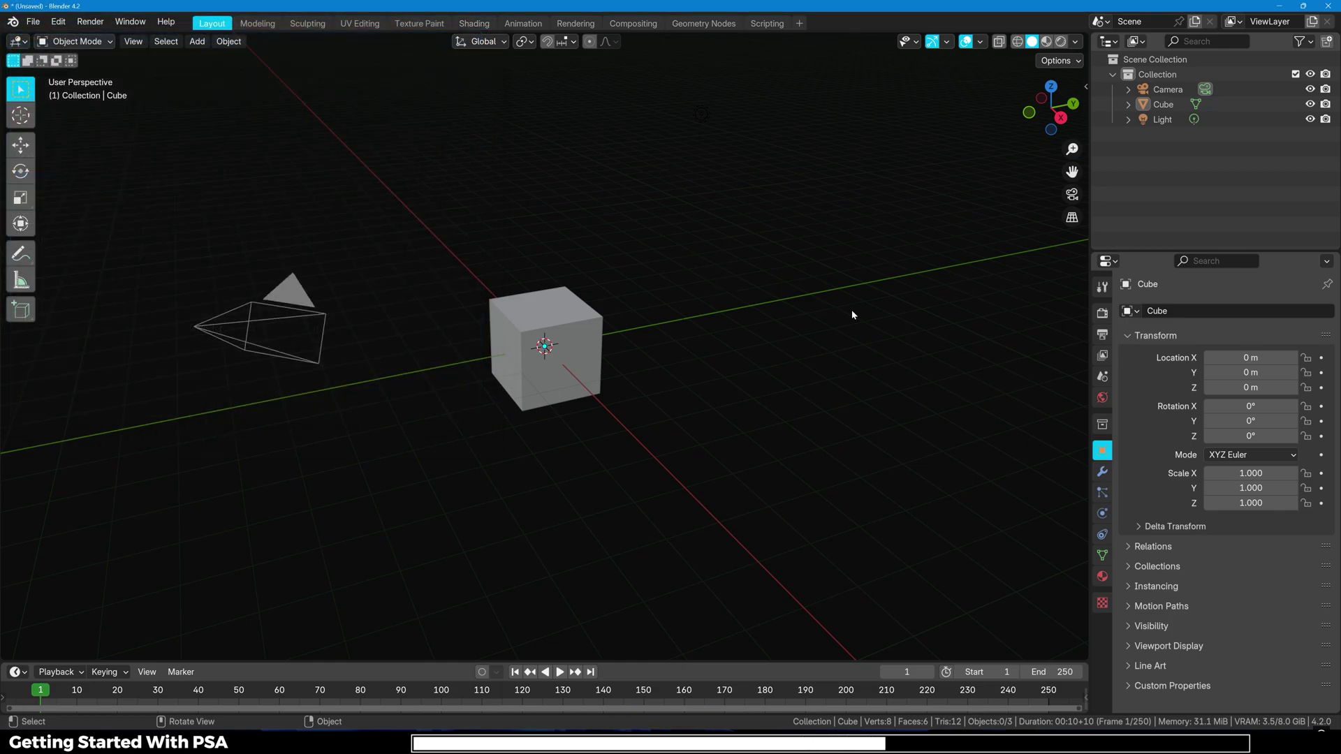
# - Show the Atmosphere settings in the 3D viewport and add a PSA atmosphere to the current world
pyautogui.press('n')
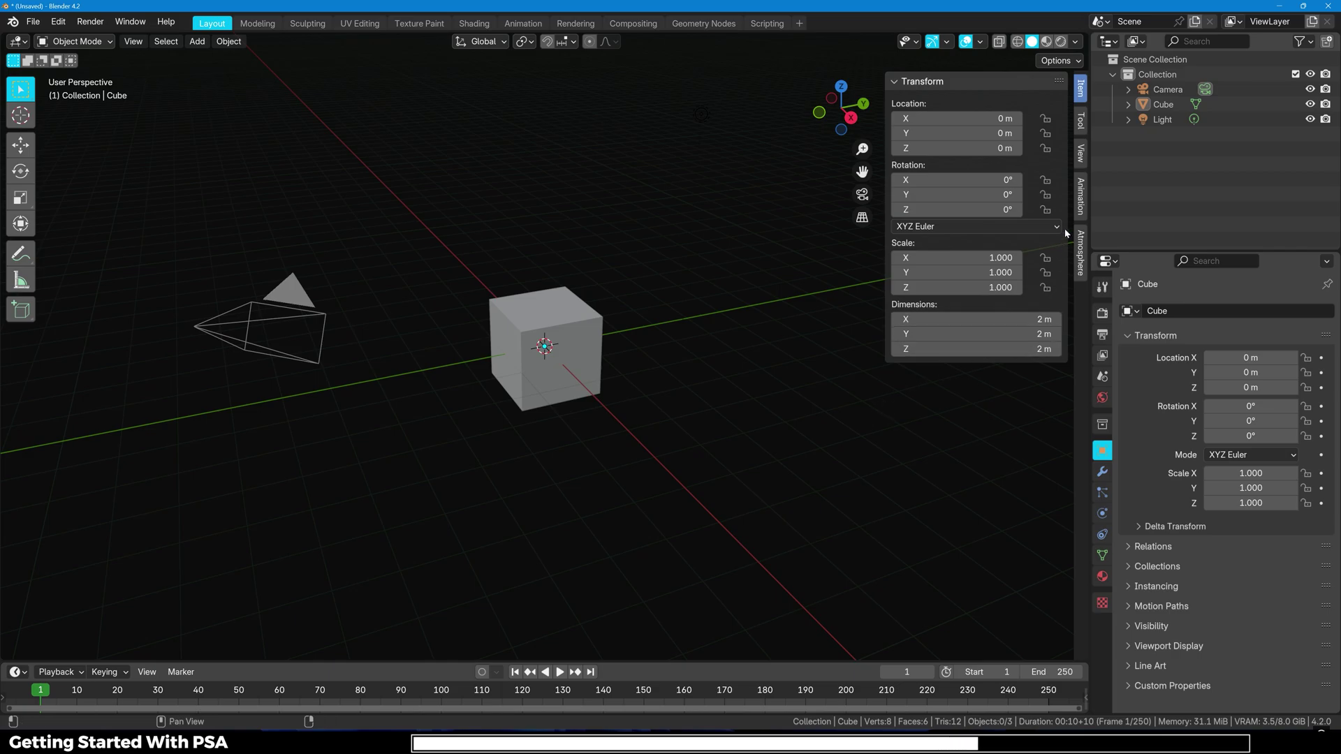
pyautogui.click(1080, 268)
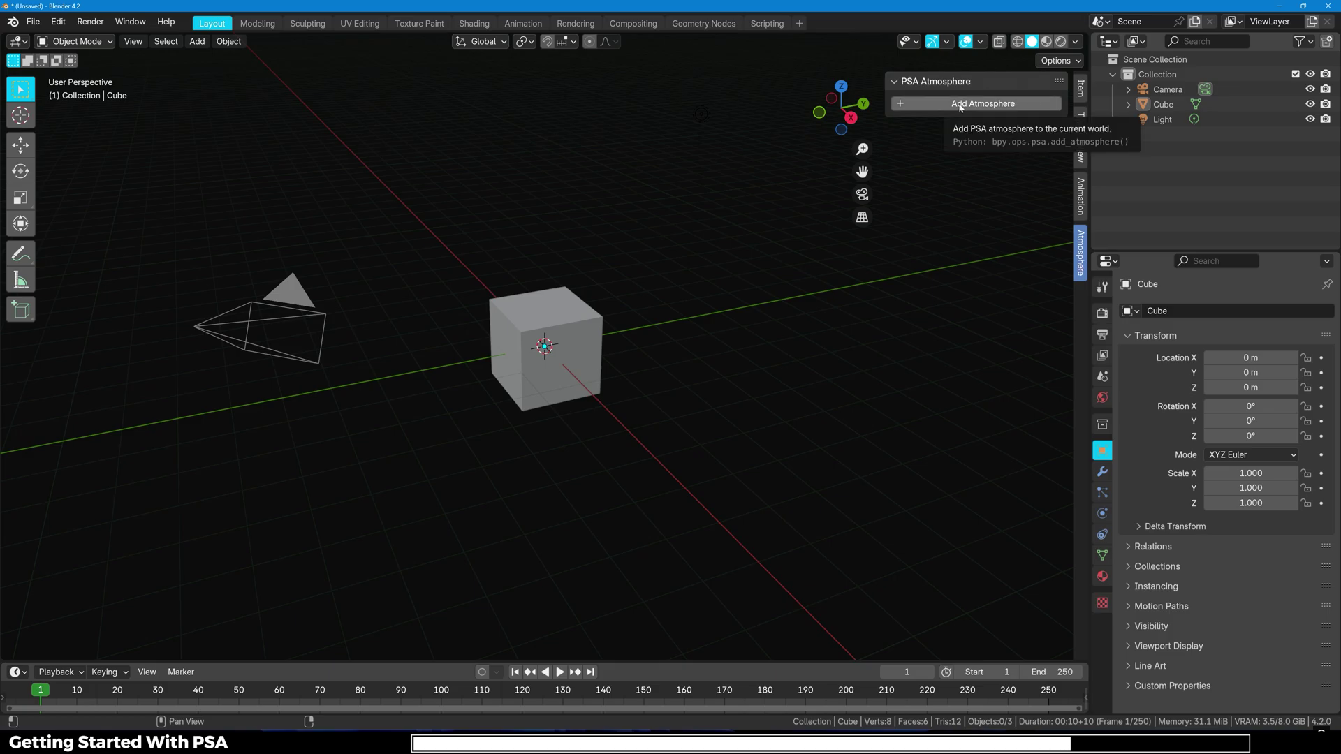
pyautogui.click(961, 104)
# - Display the viewport in Rendered shading facing the sun and lengthen the atmosphere preset list
pyautogui.moveTo(652, 270); pyautogui.dragTo(473, 258, button='middle')
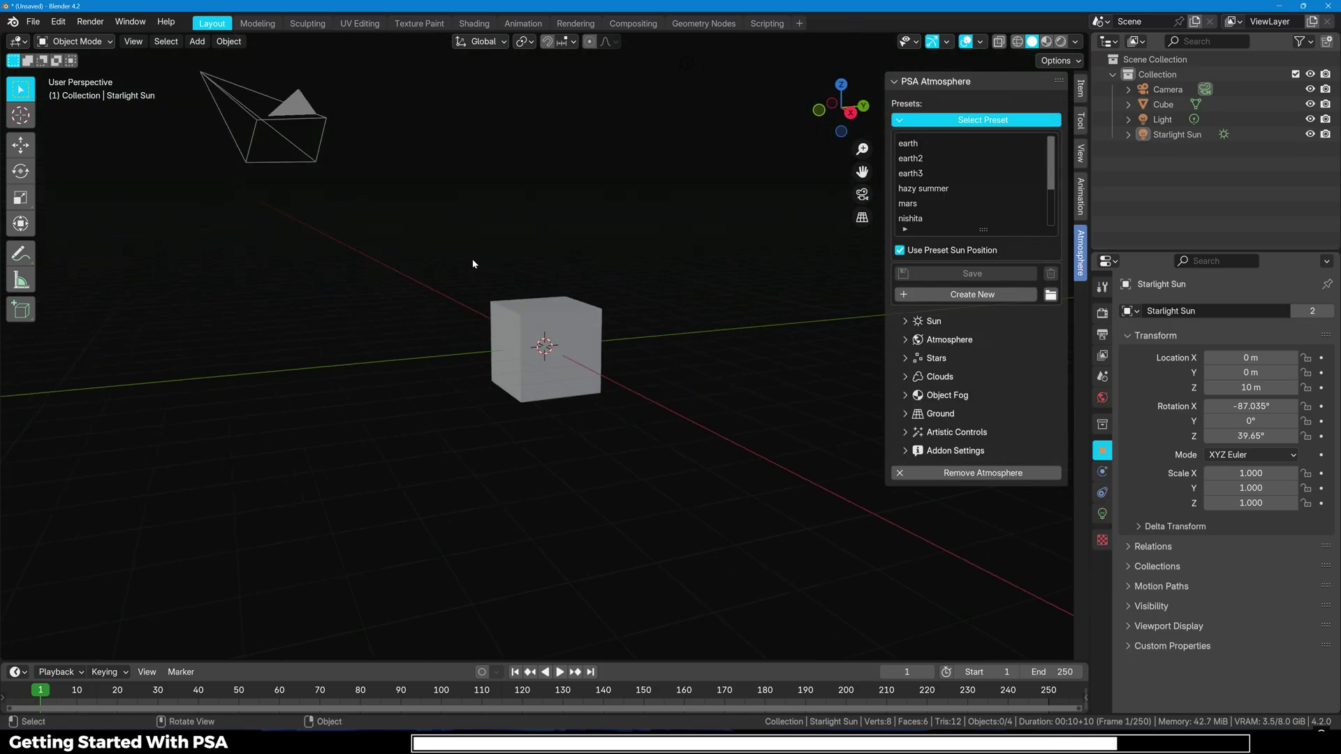
pyautogui.click(1060, 41)
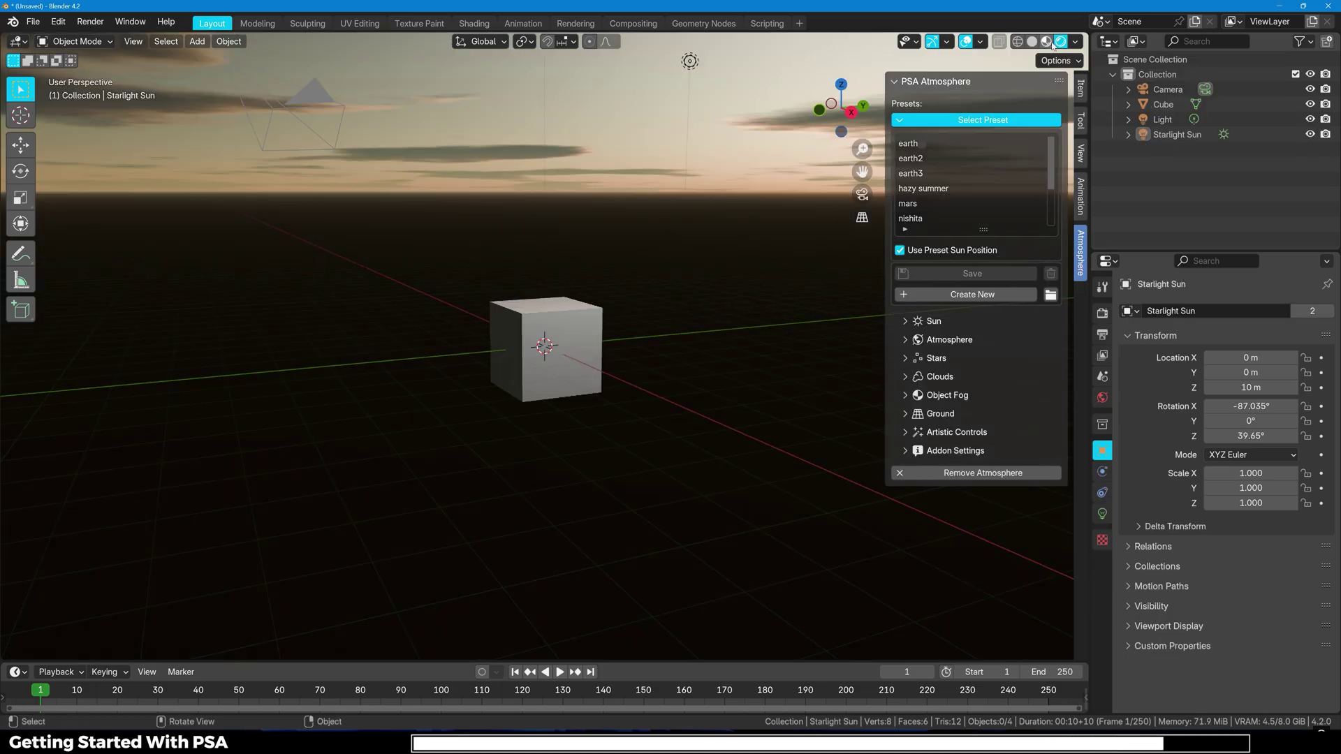
pyautogui.moveTo(657, 165)
pyautogui.mouseDown(button='middle')
pyautogui.moveTo(723, 157)
pyautogui.moveTo(722, 143)
pyautogui.moveTo(602, 201)
pyautogui.moveTo(601, 221)
pyautogui.mouseUp(button='middle')
pyautogui.scroll(-1, 601, 211)
pyautogui.moveTo(975, 228); pyautogui.dragTo(971, 283)
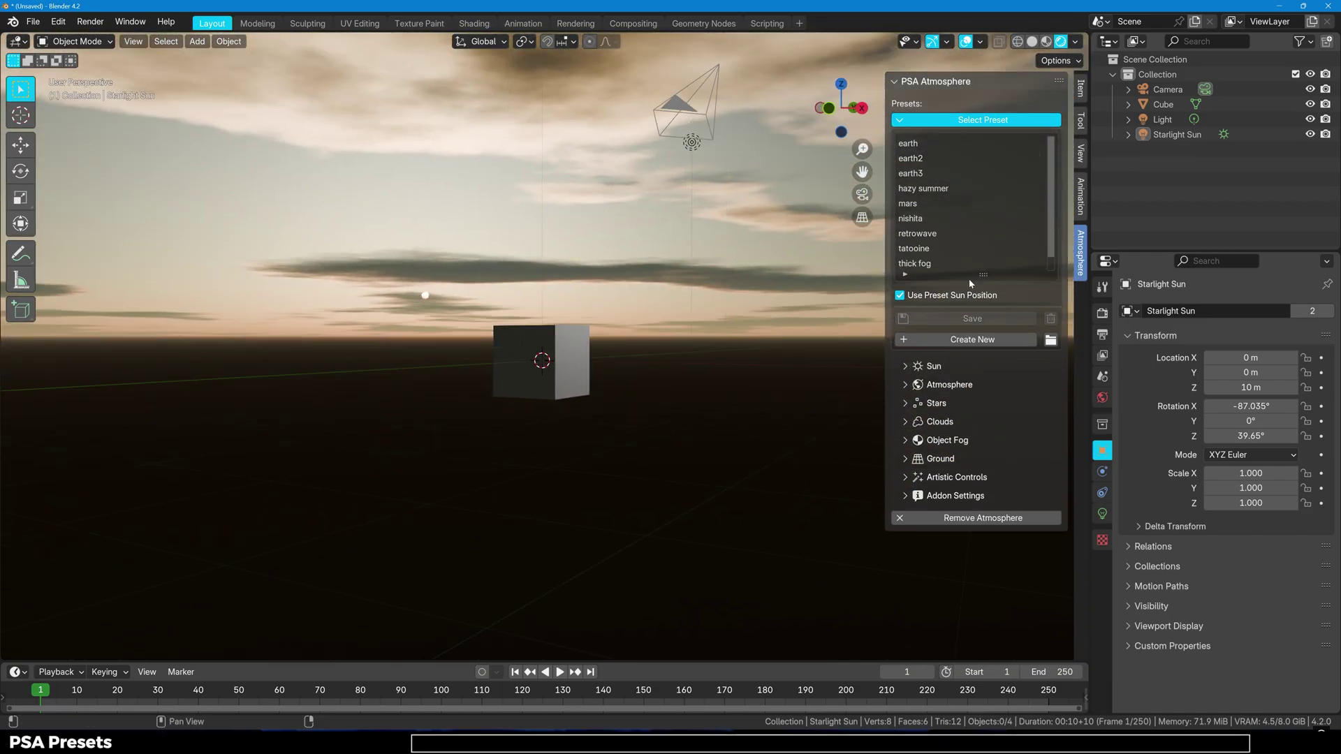
# - Try the earth, earth2 and earth3 atmosphere presets in turn
pyautogui.click(952, 144)
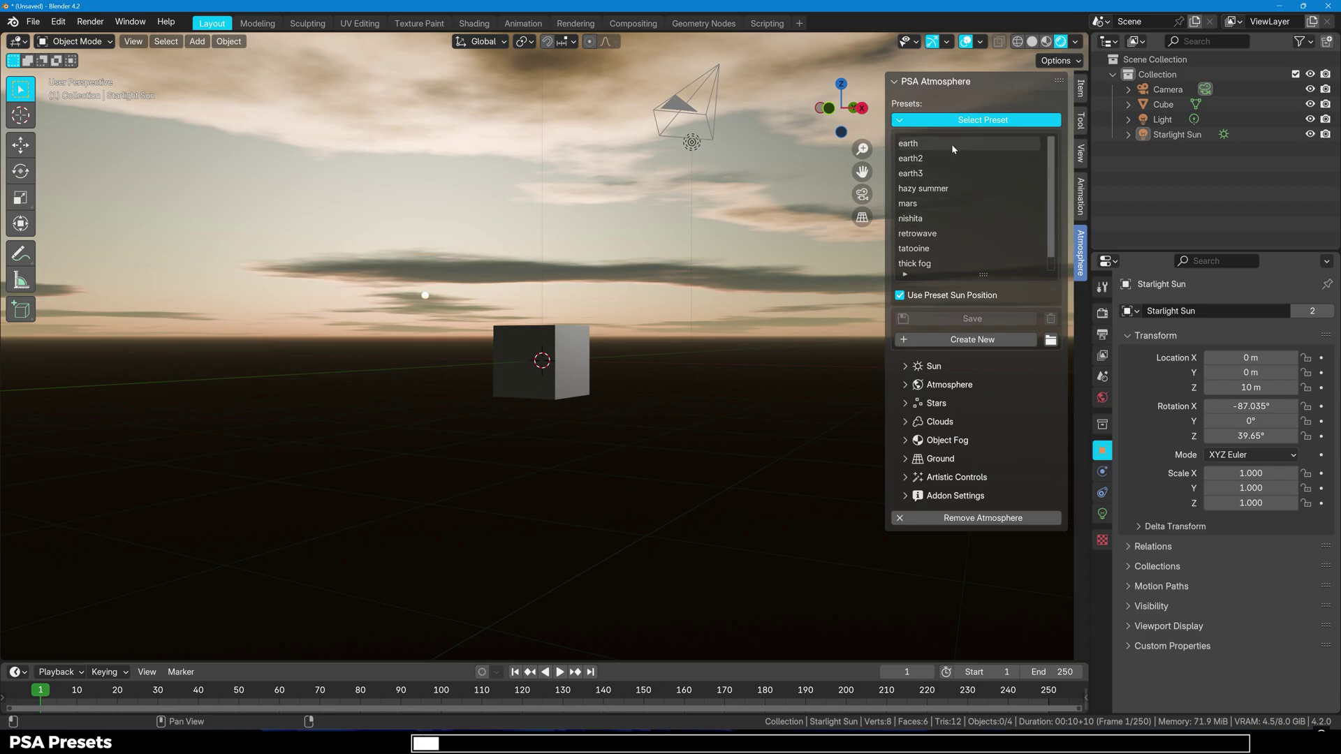
pyautogui.click(933, 159)
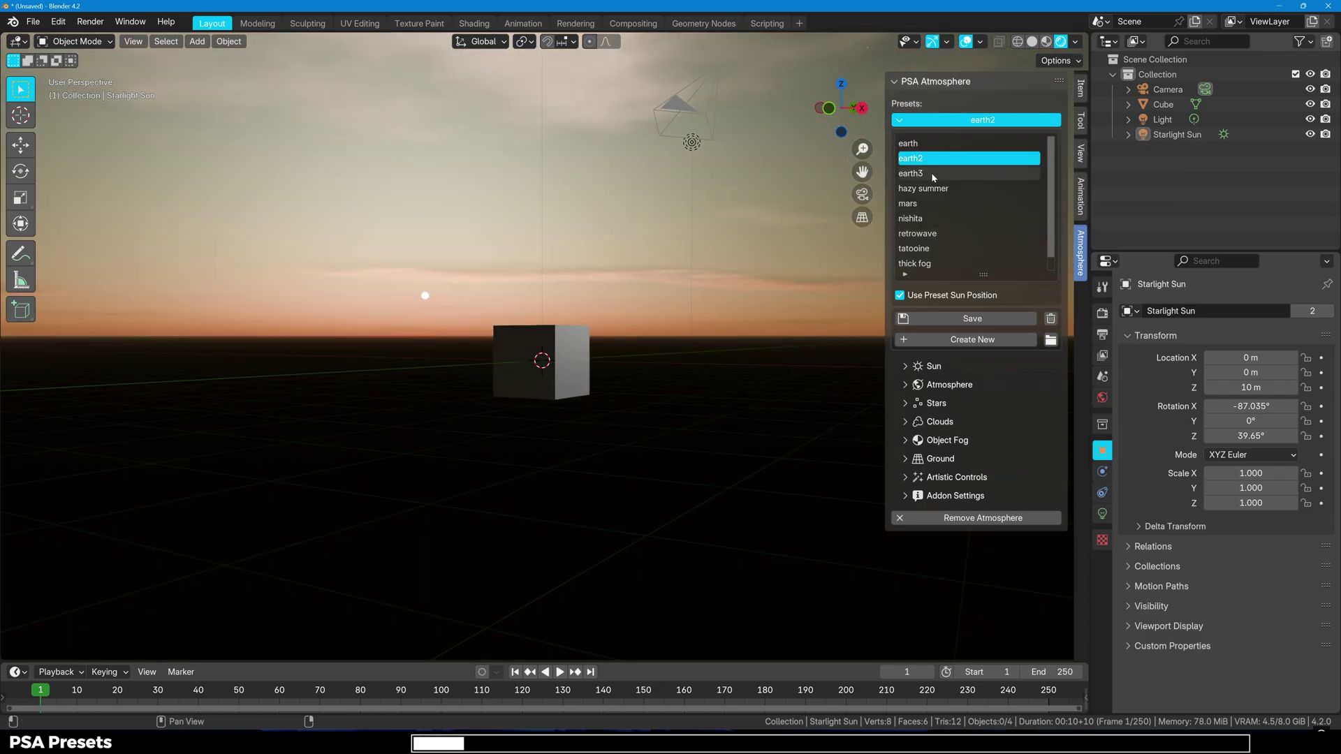
pyautogui.click(931, 178)
pyautogui.moveTo(641, 211); pyautogui.dragTo(668, 214, button='middle')
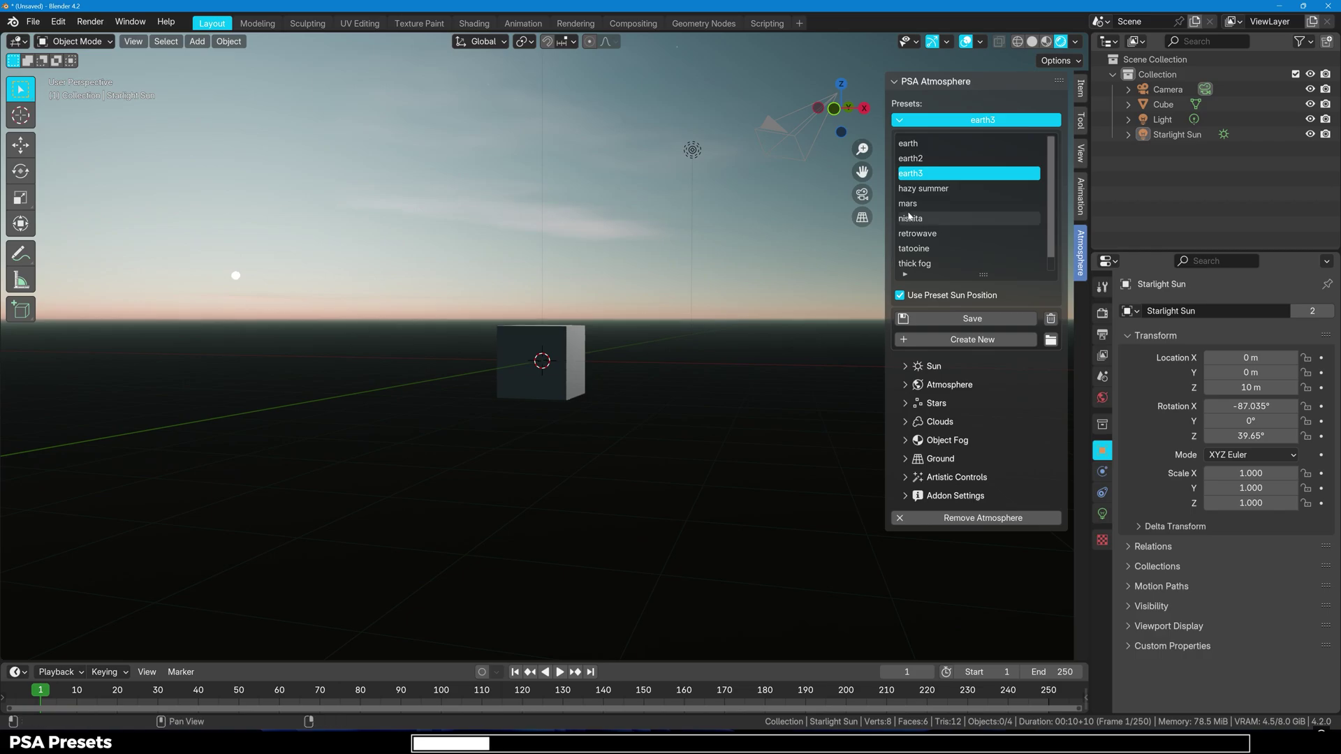
# - Preview the hazy summer atmosphere preset and switch to the mars preset
pyautogui.click(953, 190)
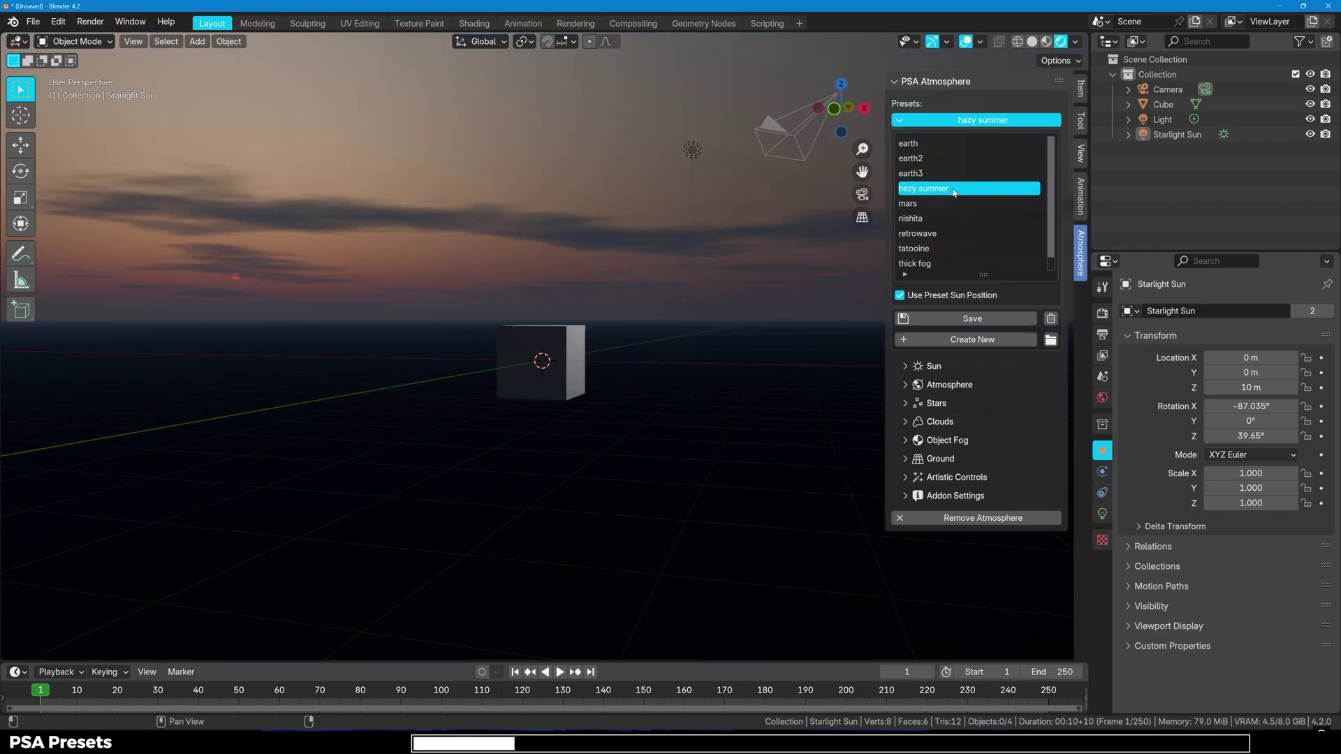
pyautogui.moveTo(640, 221); pyautogui.dragTo(615, 226, button='middle')
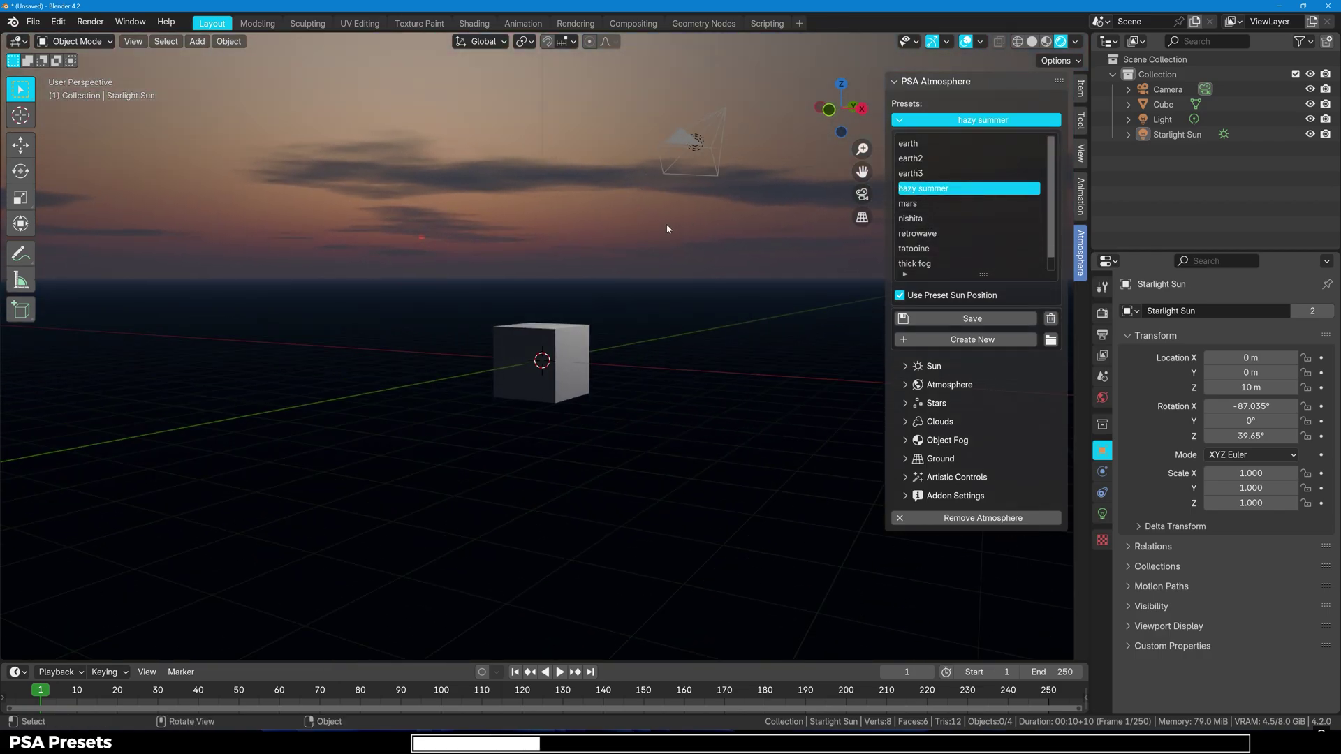
pyautogui.click(911, 204)
pyautogui.moveTo(617, 221)
pyautogui.mouseDown(button='middle')
pyautogui.moveTo(650, 216)
pyautogui.moveTo(629, 210)
pyautogui.mouseUp(button='middle')
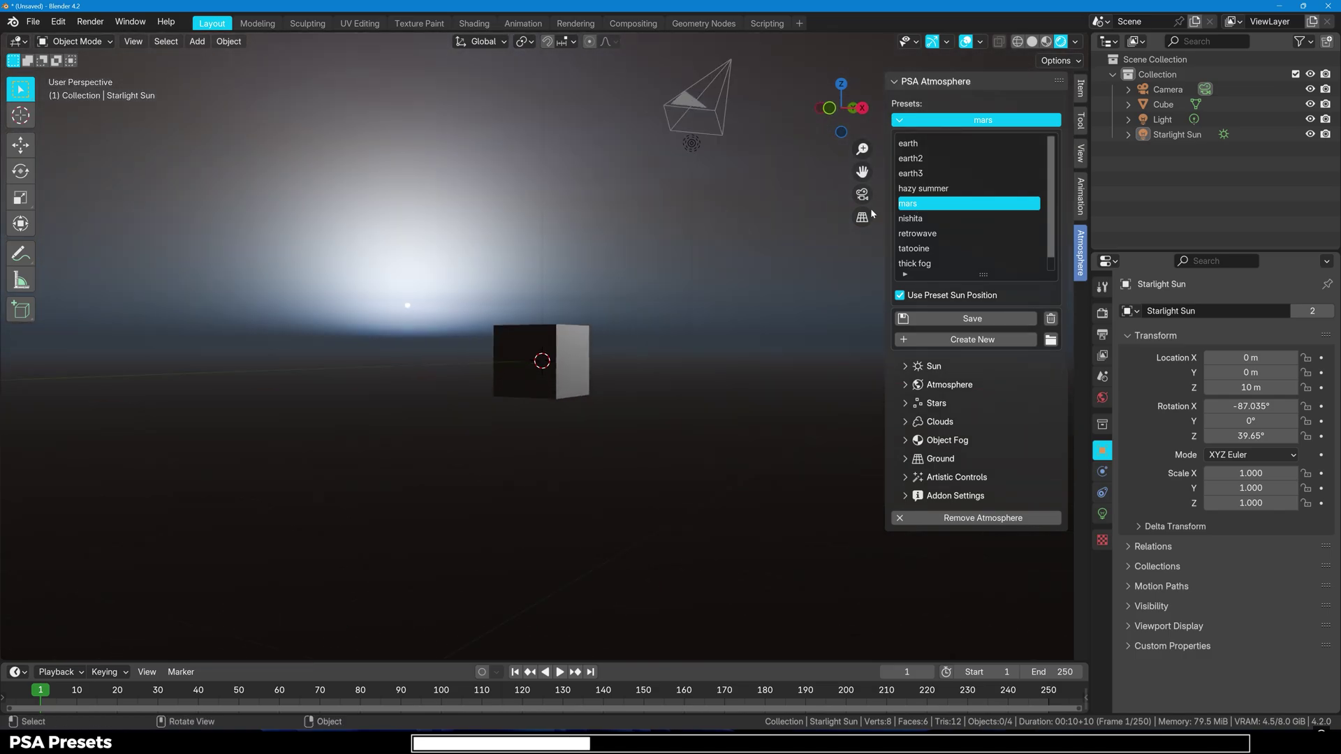
# - Preview the nishita and retrowave atmosphere presets in turn
pyautogui.click(924, 218)
pyautogui.moveTo(652, 287); pyautogui.dragTo(625, 320, button='middle')
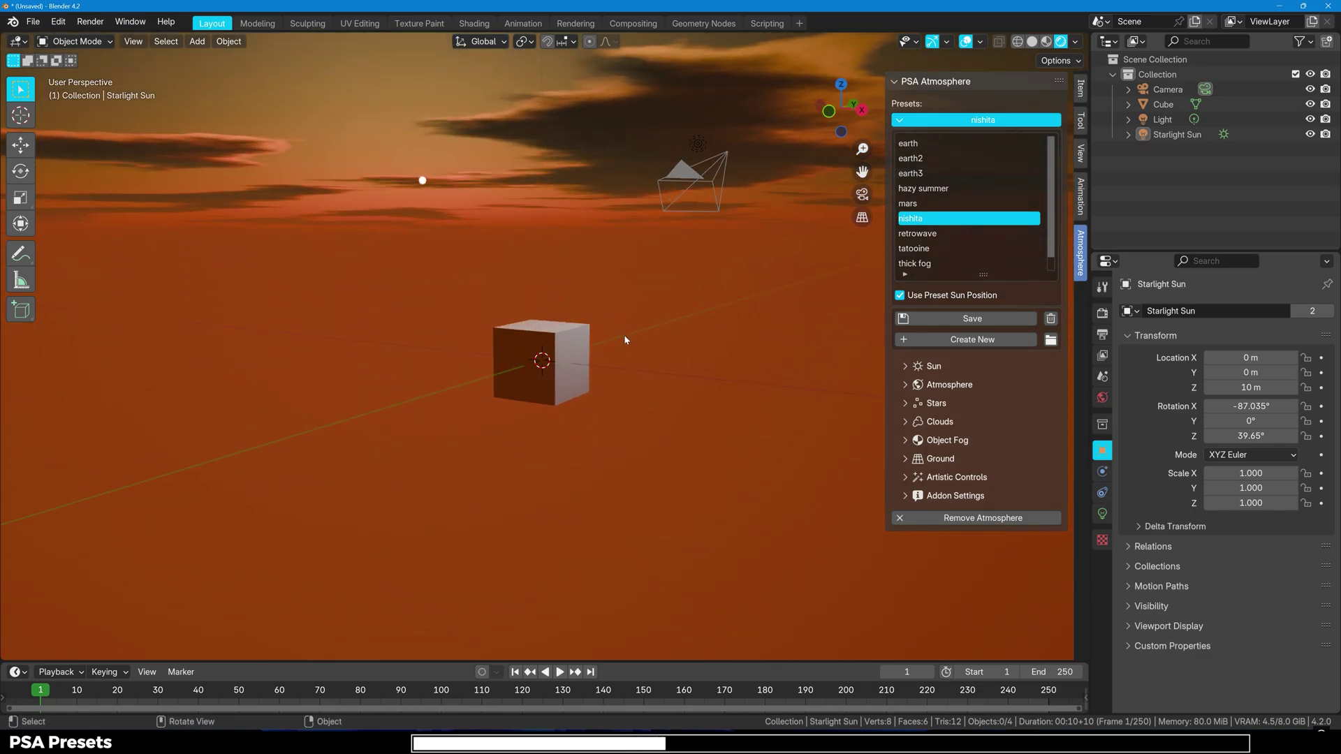
pyautogui.moveTo(622, 328); pyautogui.dragTo(359, 340, button='middle')
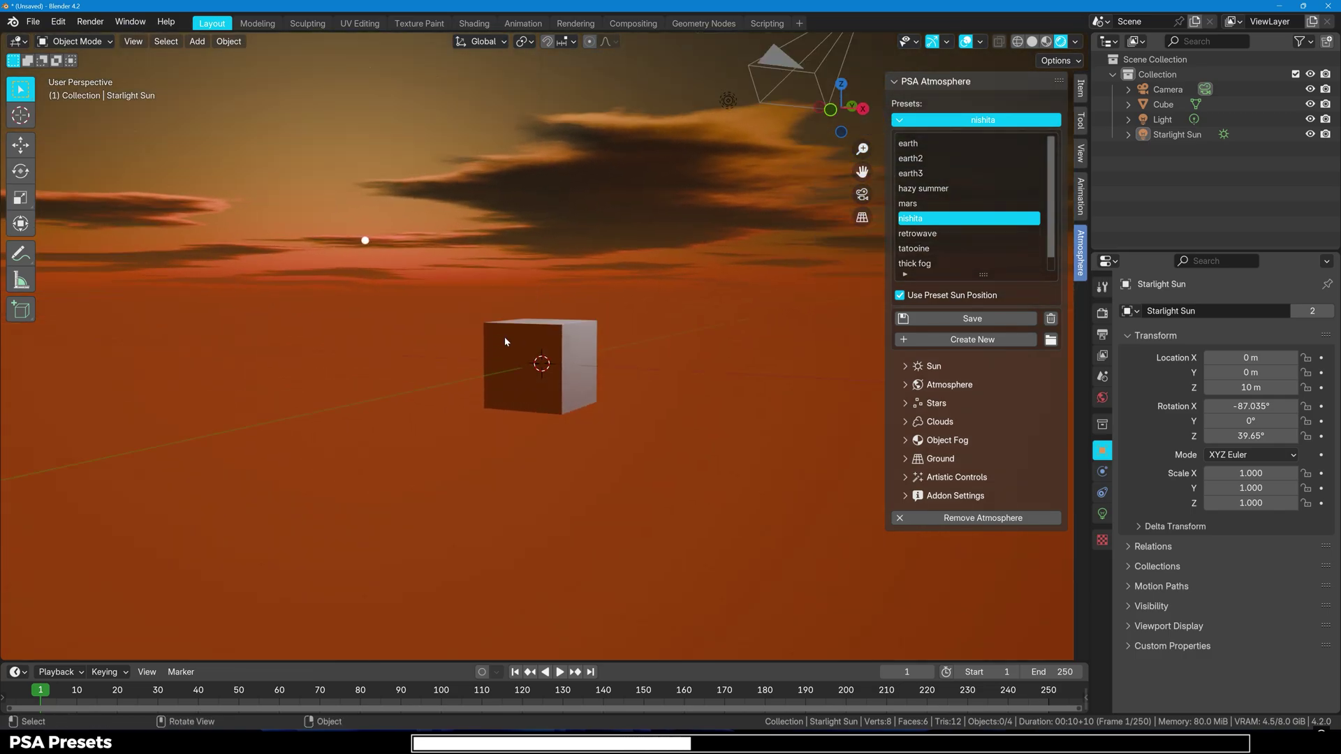
pyautogui.click(942, 233)
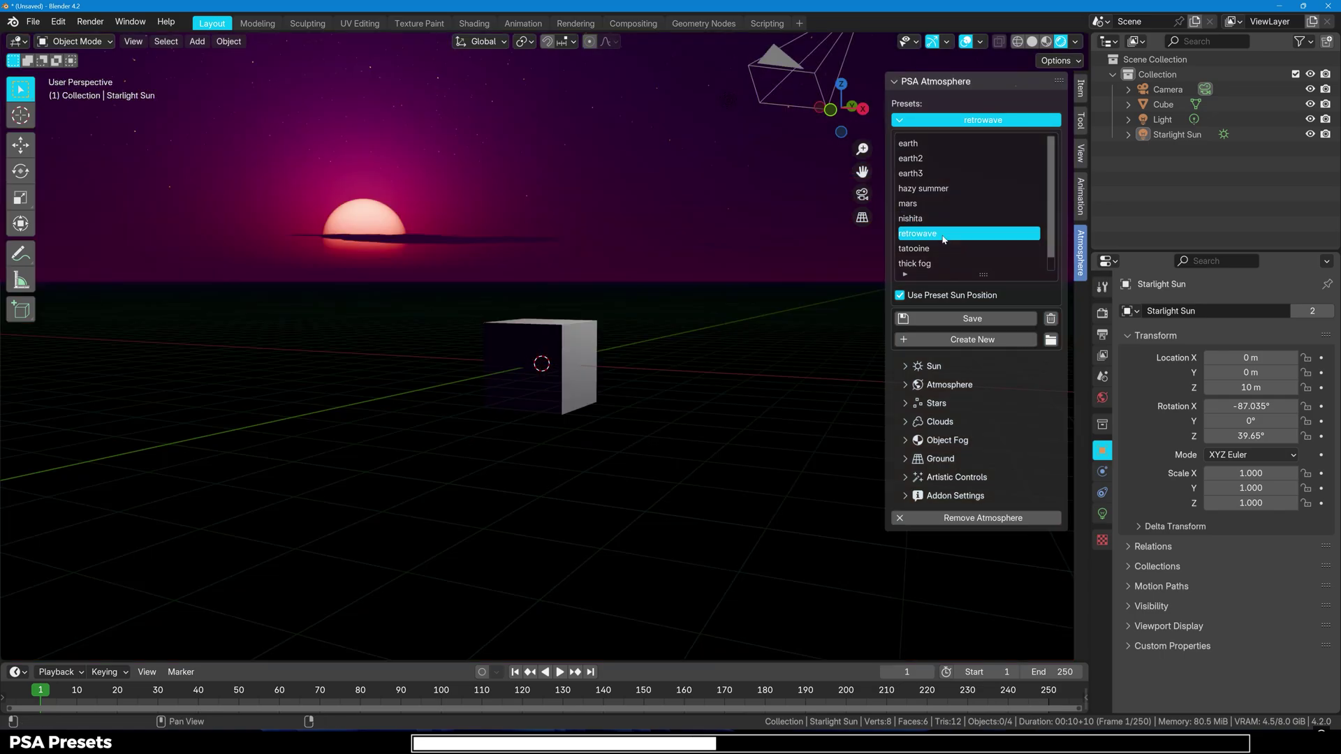
pyautogui.moveTo(550, 334)
pyautogui.mouseDown(button='middle')
pyautogui.moveTo(605, 297)
pyautogui.moveTo(566, 313)
pyautogui.mouseUp(button='middle')
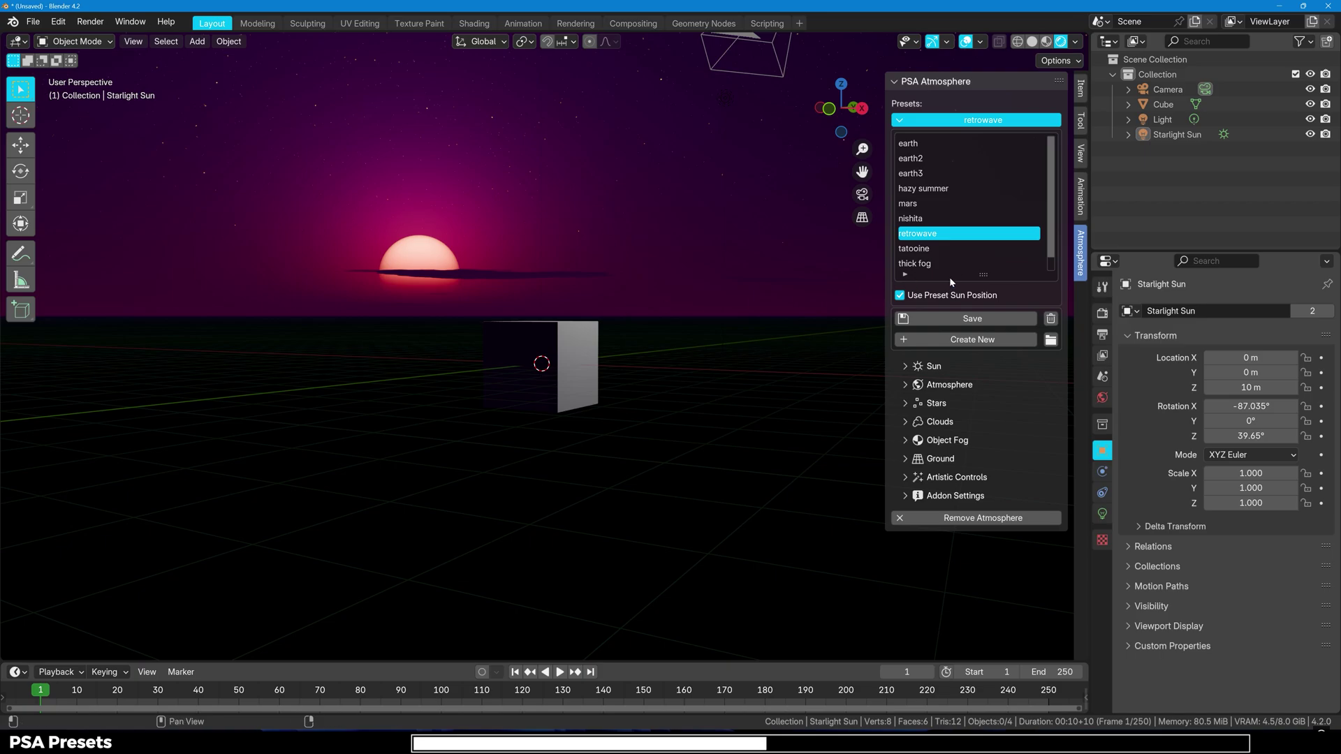
# - Lengthen the preset list and try the tatooine, thick fog and thick haze atmosphere presets
pyautogui.moveTo(949, 277); pyautogui.dragTo(971, 311)
pyautogui.click(927, 250)
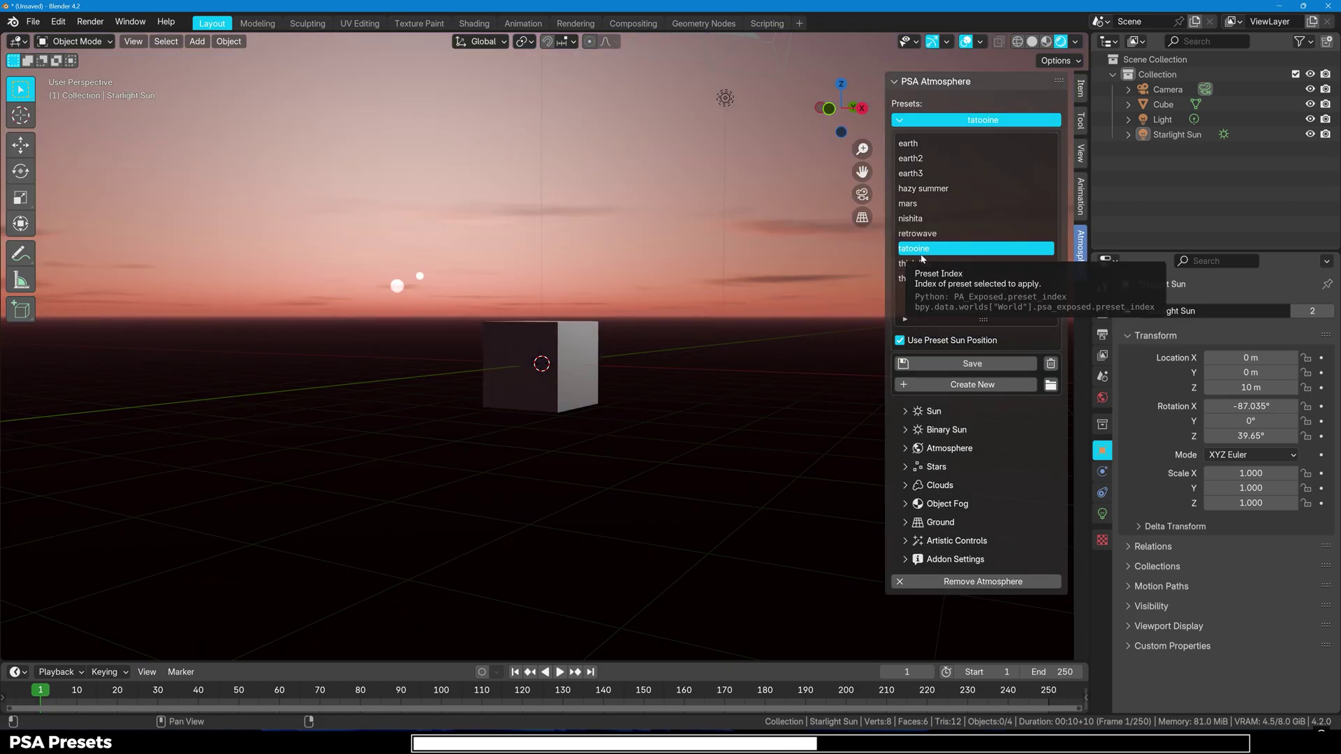
pyautogui.click(922, 263)
pyautogui.click(925, 278)
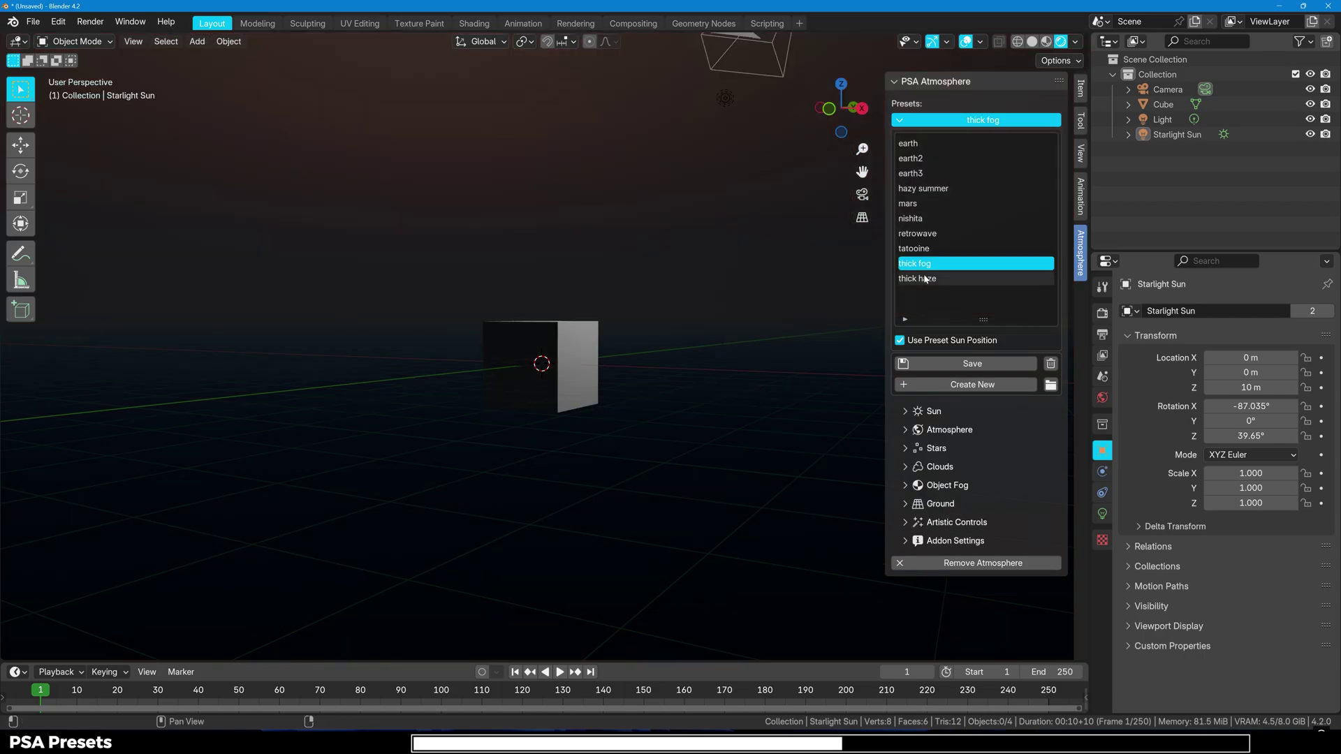
pyautogui.moveTo(670, 307); pyautogui.dragTo(609, 316, button='middle')
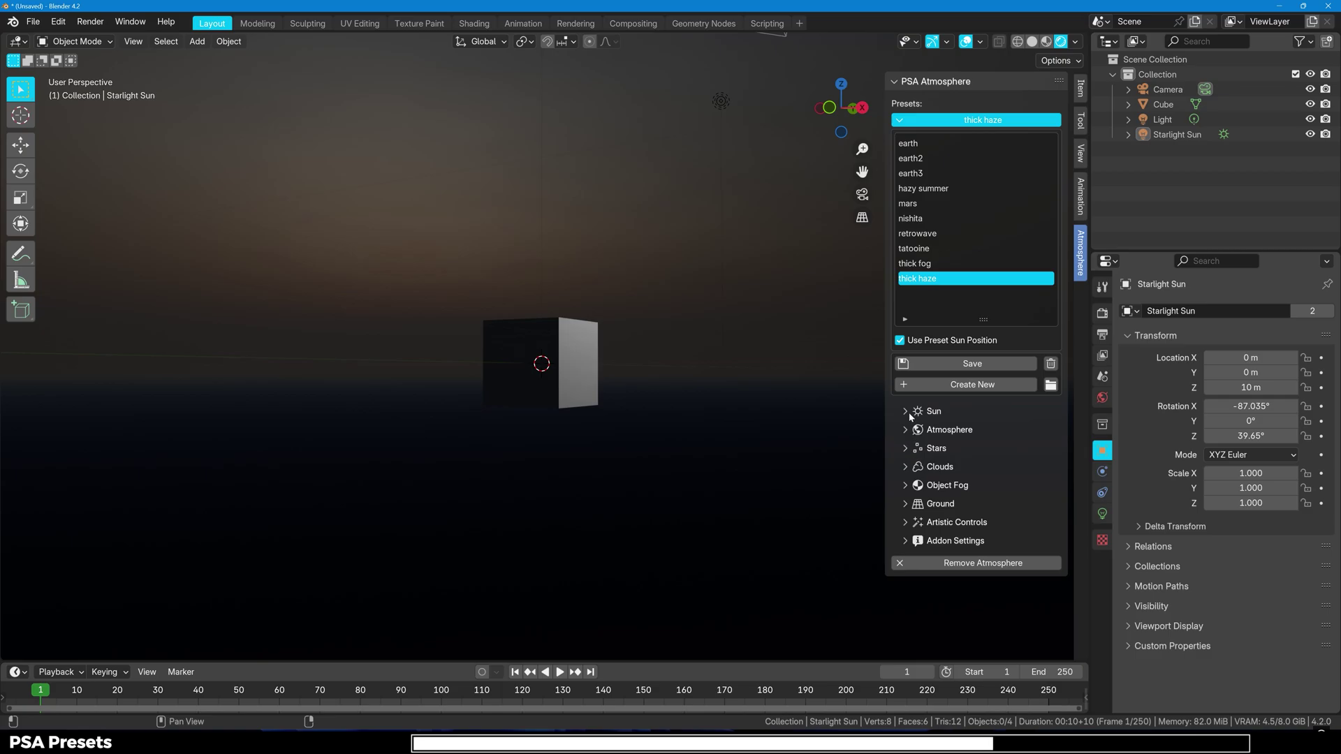
# - Try to create a new atmosphere preset with an empty name
pyautogui.click(931, 383)
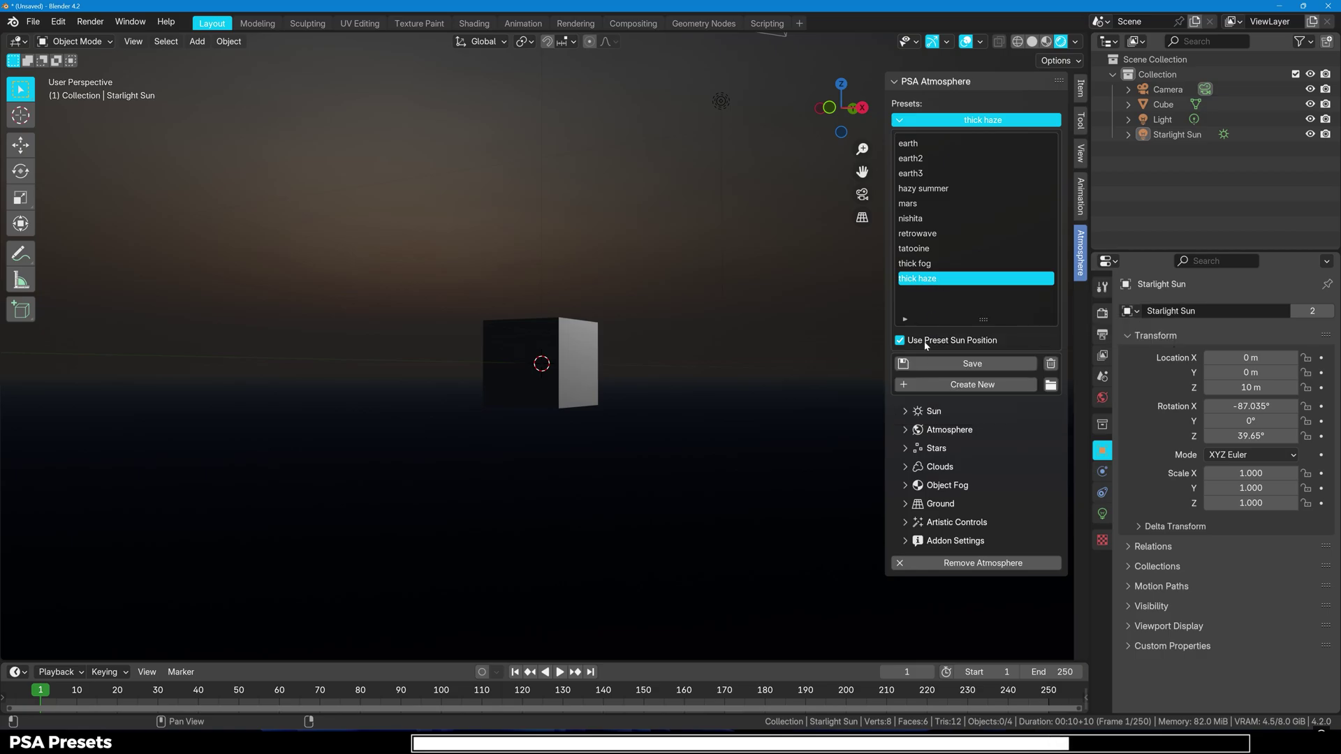
pyautogui.click(920, 384)
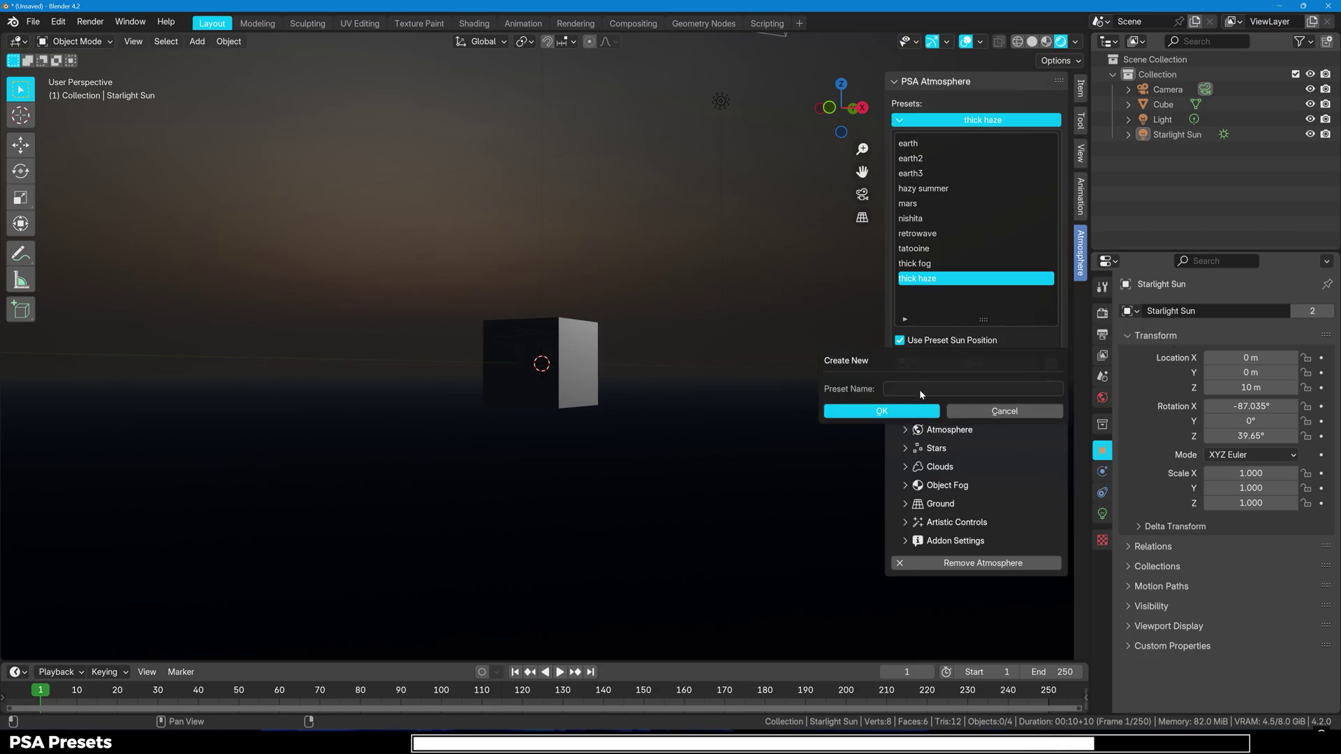
pyautogui.click(920, 391)
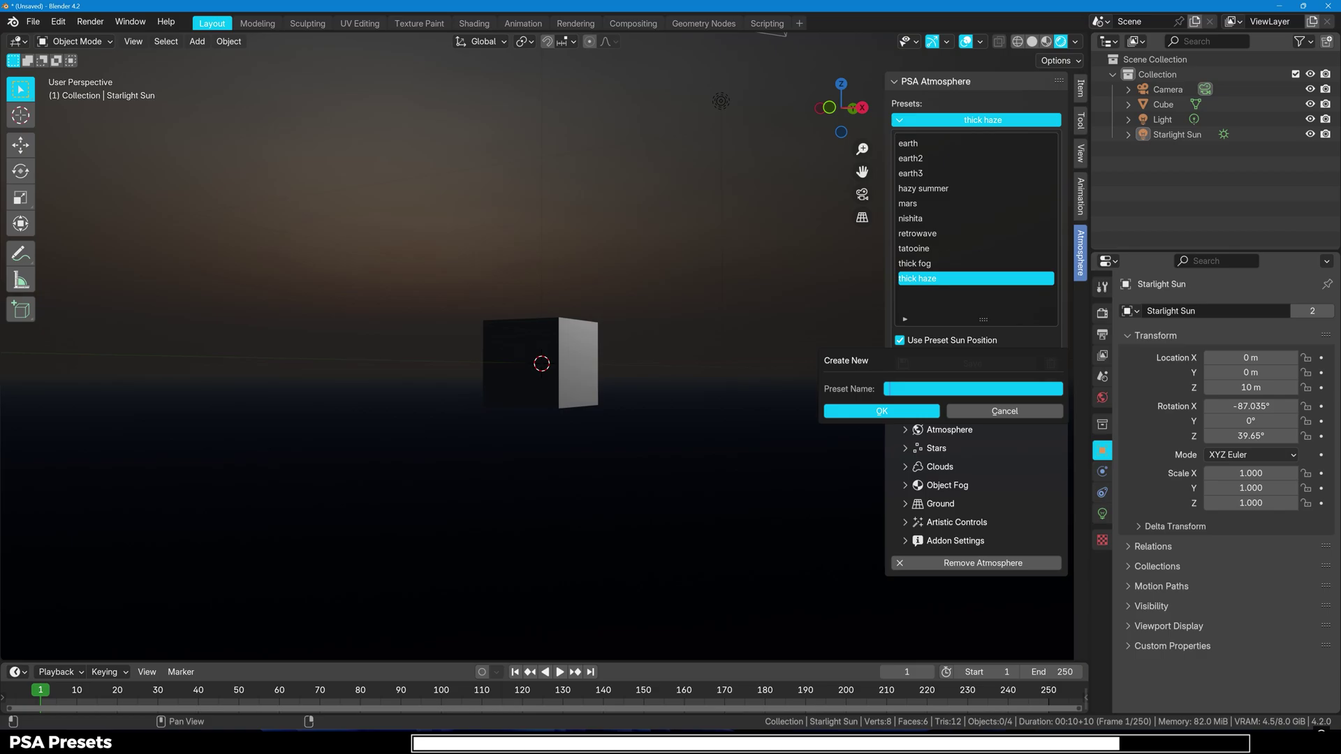
pyautogui.press('Return')
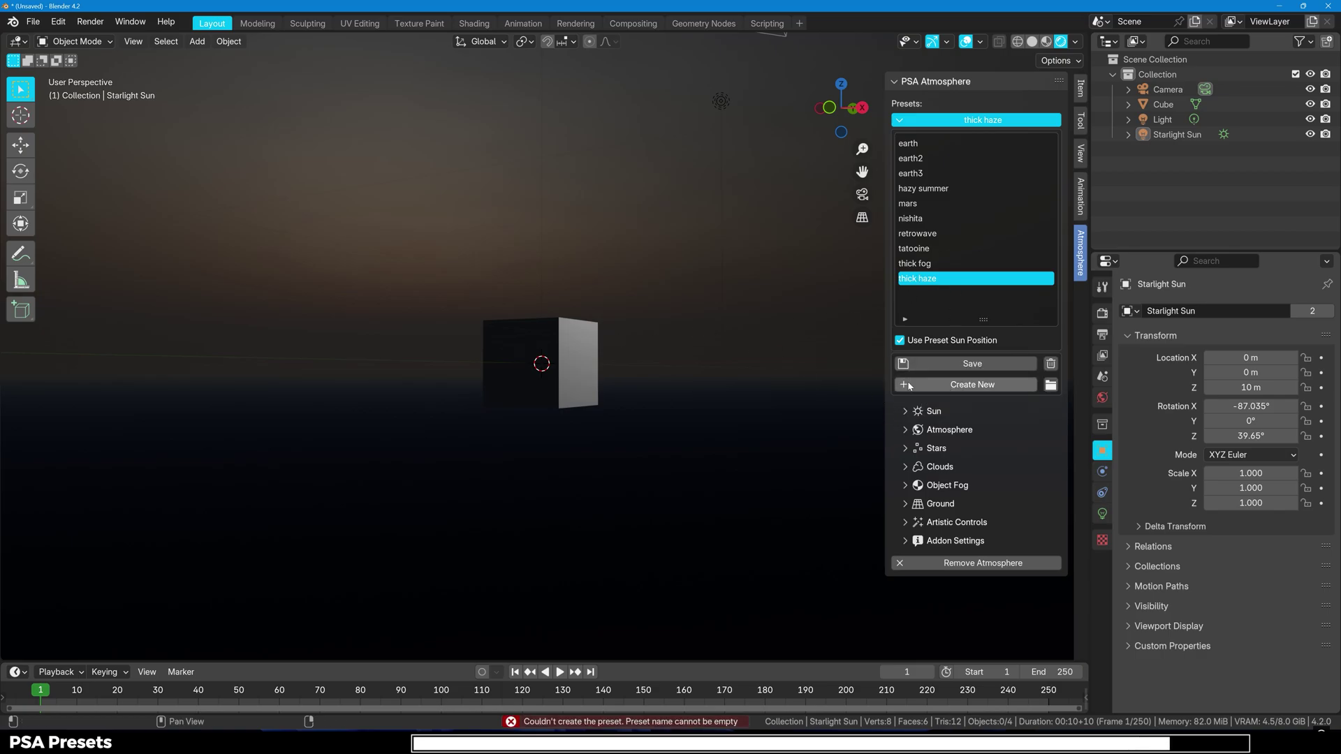
# - Preview the earth2 atmosphere preset and switch to earth3, with the scene viewed from farther away
pyautogui.scroll(-2, 640, 345)
pyautogui.keyDown('shift'); pyautogui.moveTo(641, 350); pyautogui.dragTo(640, 317, button='middle'); pyautogui.keyUp('shift')
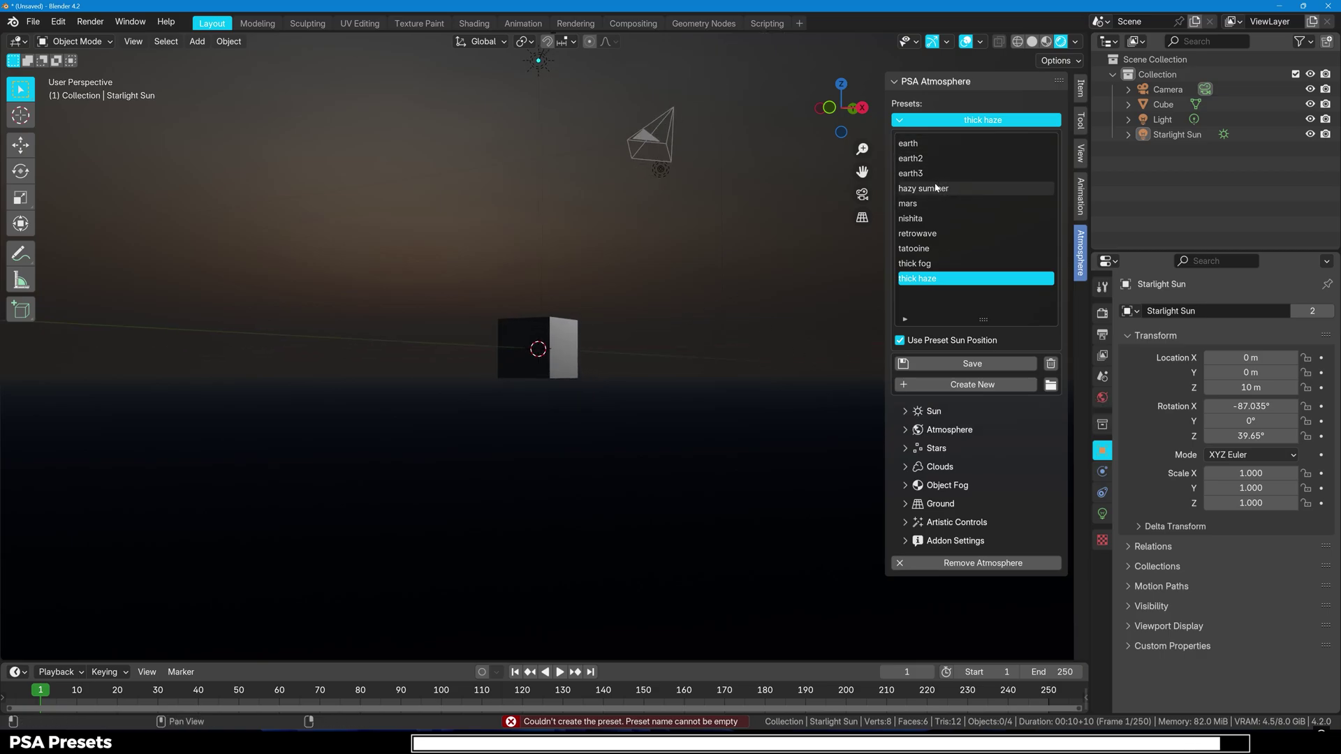
pyautogui.click(933, 158)
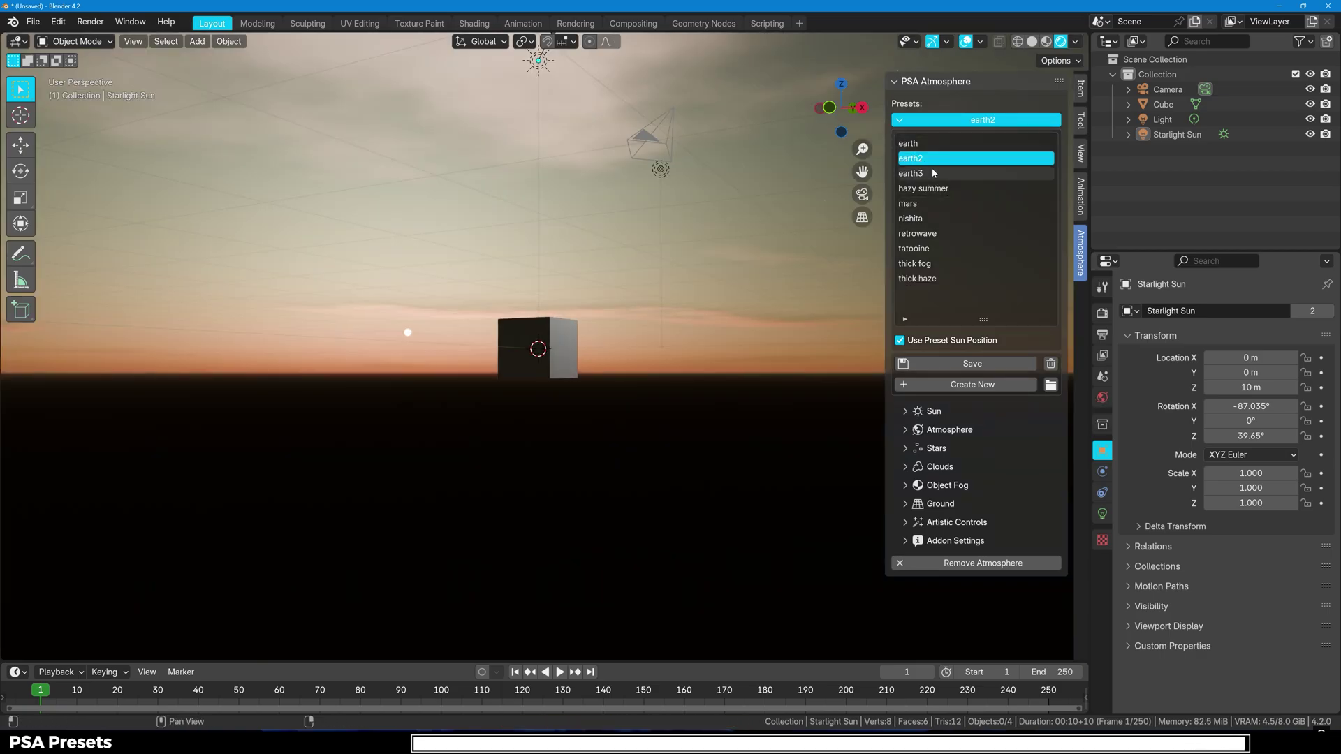
pyautogui.click(933, 173)
pyautogui.scroll(-3, 680, 250)
pyautogui.moveTo(702, 266); pyautogui.dragTo(737, 280, button='middle')
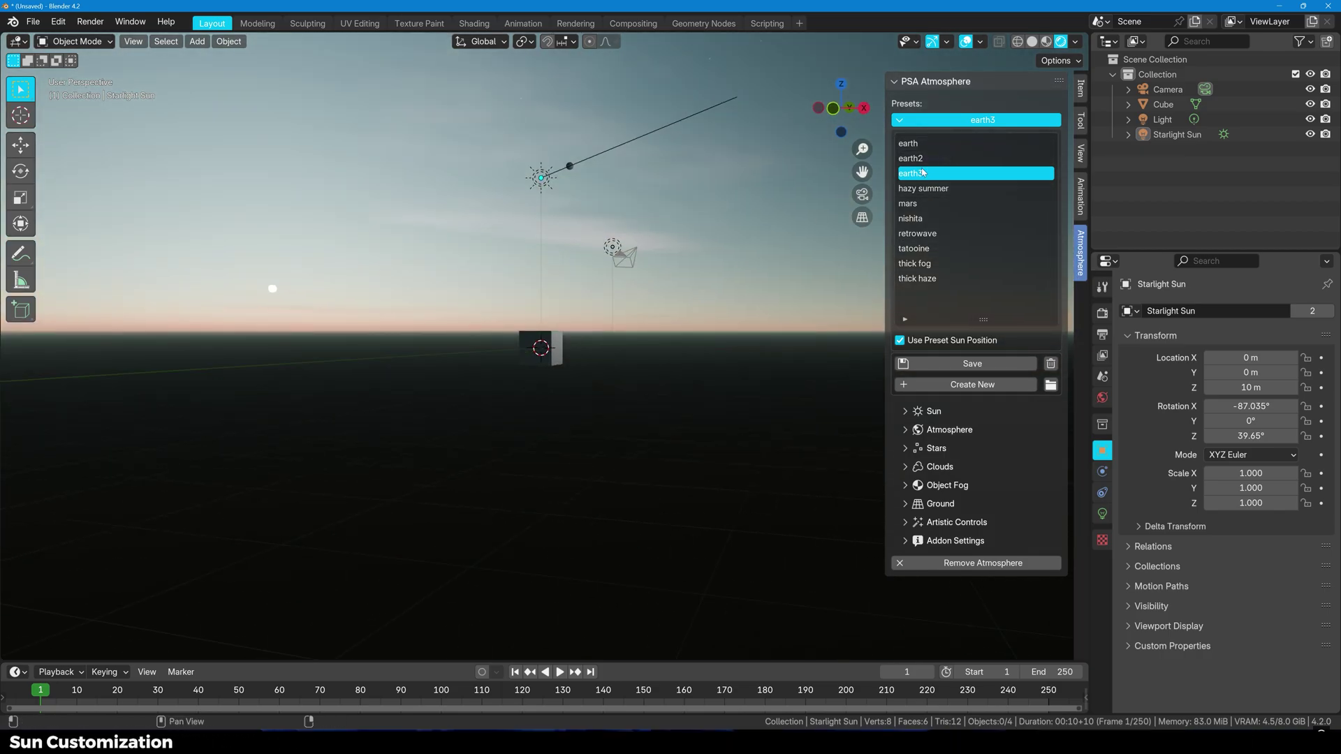
# - Collapse the preset list and show the Sun settings in a wider sidebar
pyautogui.click(905, 120)
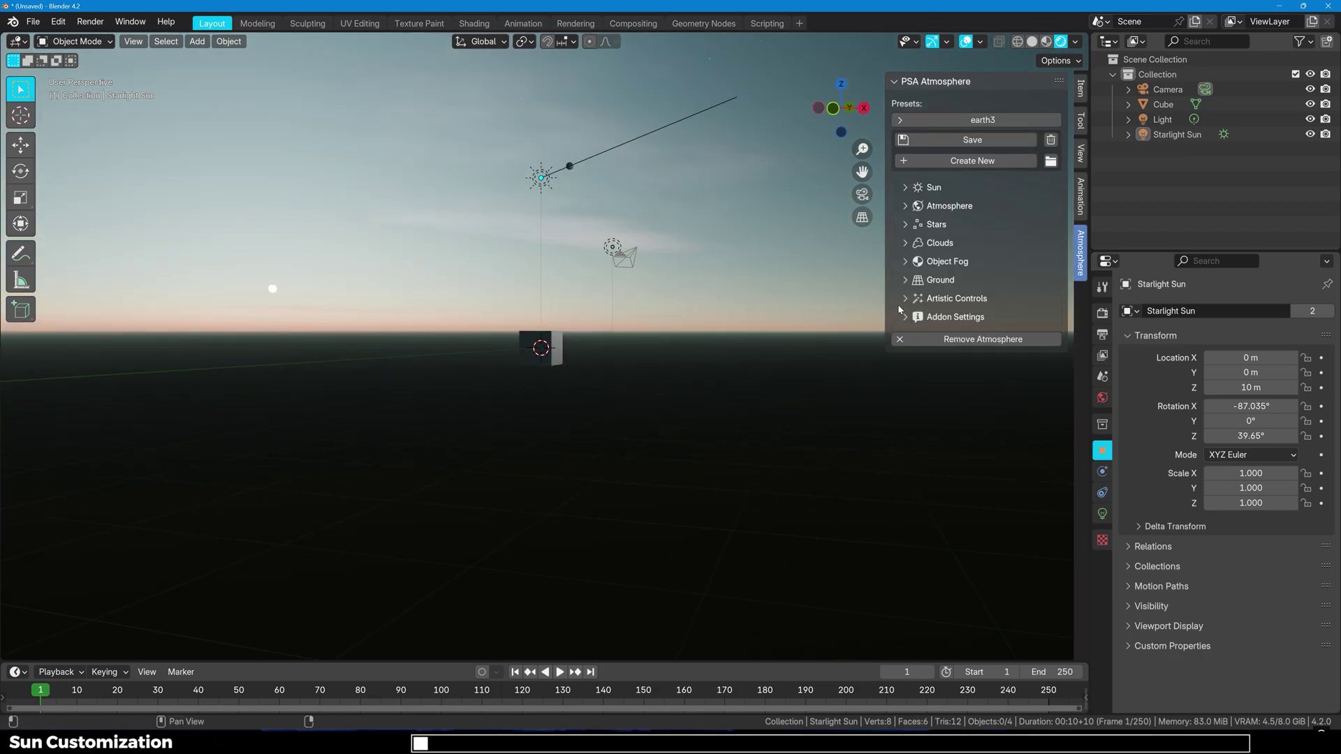
pyautogui.click(904, 188)
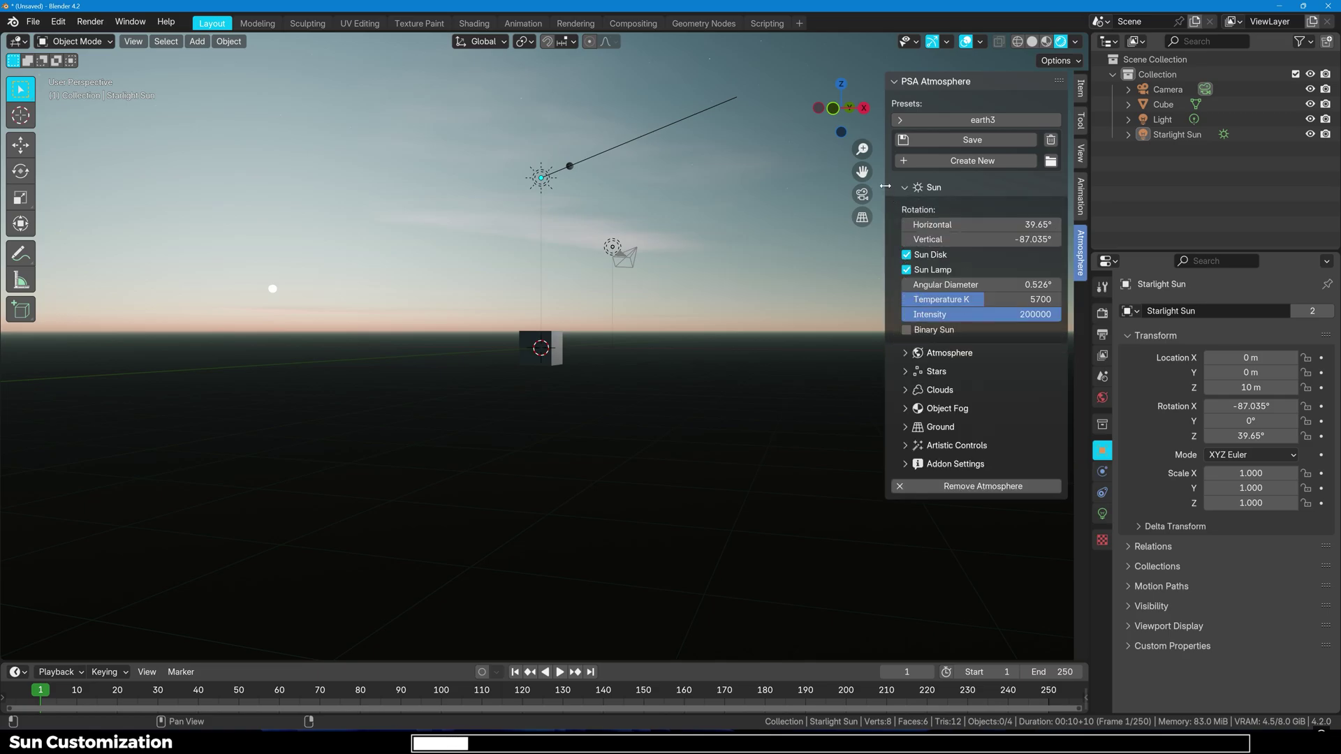
pyautogui.moveTo(885, 186); pyautogui.dragTo(853, 187)
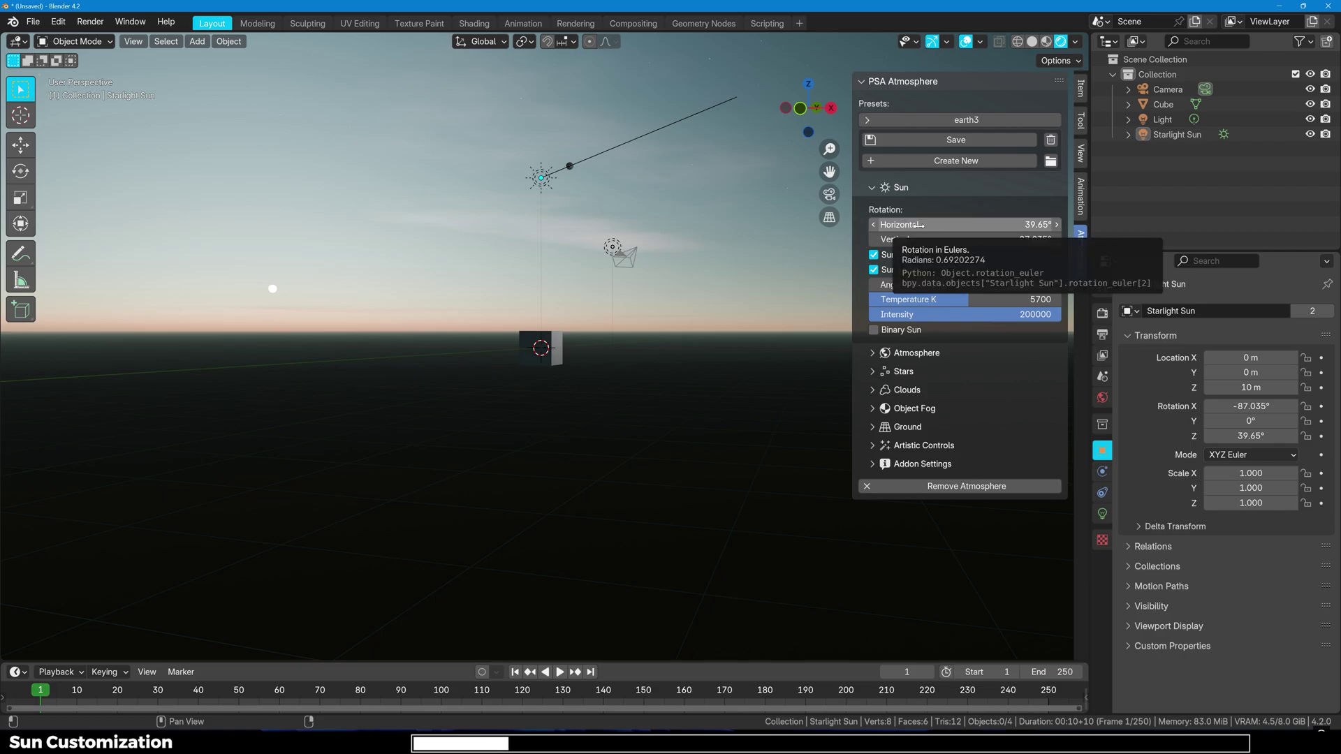
# - Set the sun's horizontal rotation to 28.65° and its vertical rotation to -92.935°
pyautogui.moveTo(907, 222)
pyautogui.mouseDown()
pyautogui.moveTo(869, 222)
pyautogui.moveTo(910, 239)
pyautogui.moveTo(996, 239)
pyautogui.moveTo(884, 239)
pyautogui.moveTo(897, 239)
pyautogui.mouseUp()
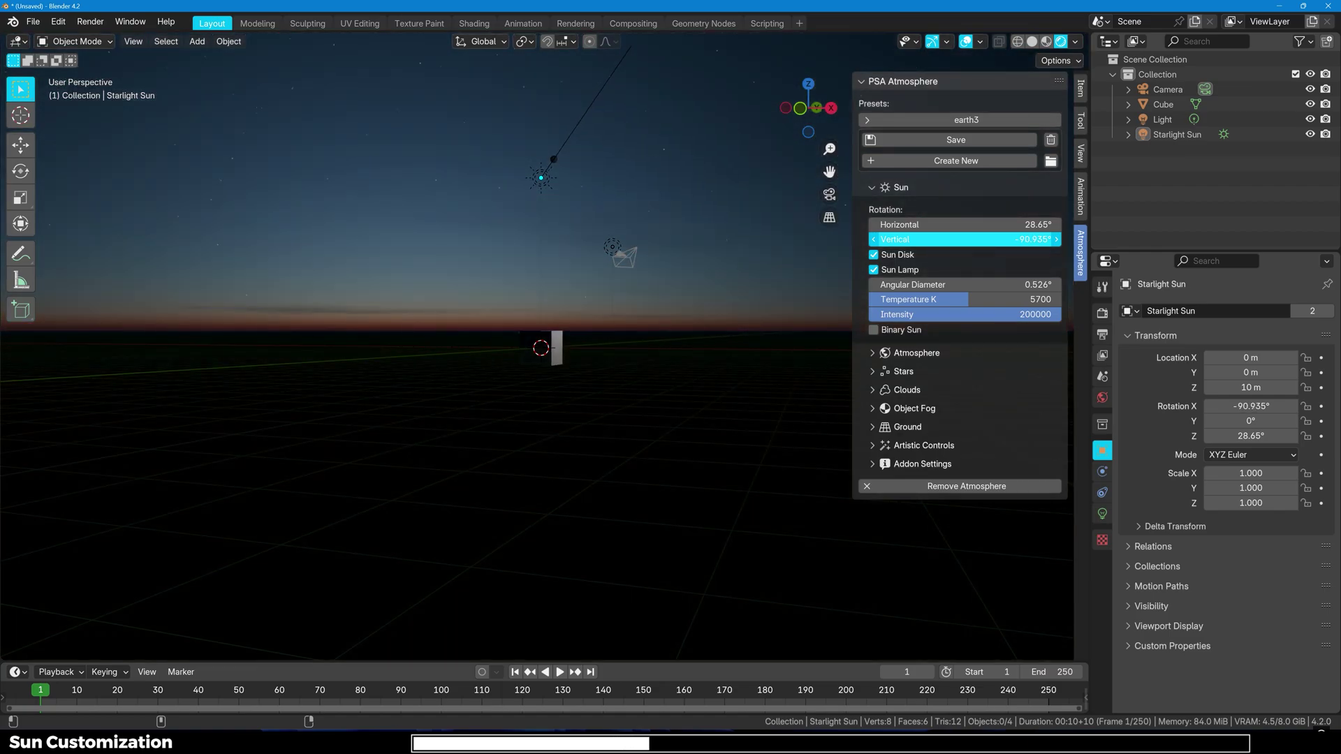
pyautogui.moveTo(898, 239); pyautogui.dragTo(895, 238)
pyautogui.moveTo(730, 244); pyautogui.dragTo(482, 161, button='middle')
# - Hide the viewport overlays and set the sun's vertical rotation to -89.135°
pyautogui.click(965, 42)
pyautogui.moveTo(755, 176); pyautogui.dragTo(698, 192, button='middle')
pyautogui.moveTo(512, 207); pyautogui.dragTo(495, 255, button='middle')
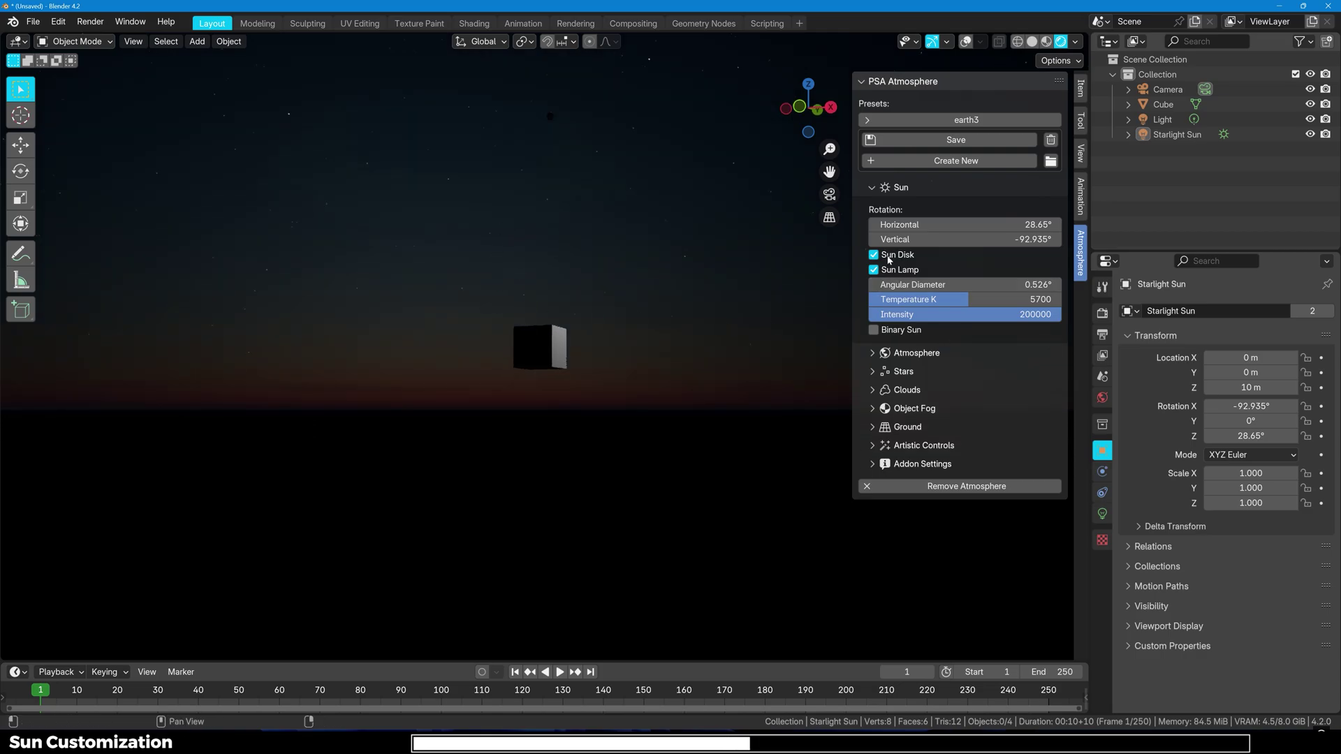
pyautogui.moveTo(901, 239); pyautogui.dragTo(939, 239)
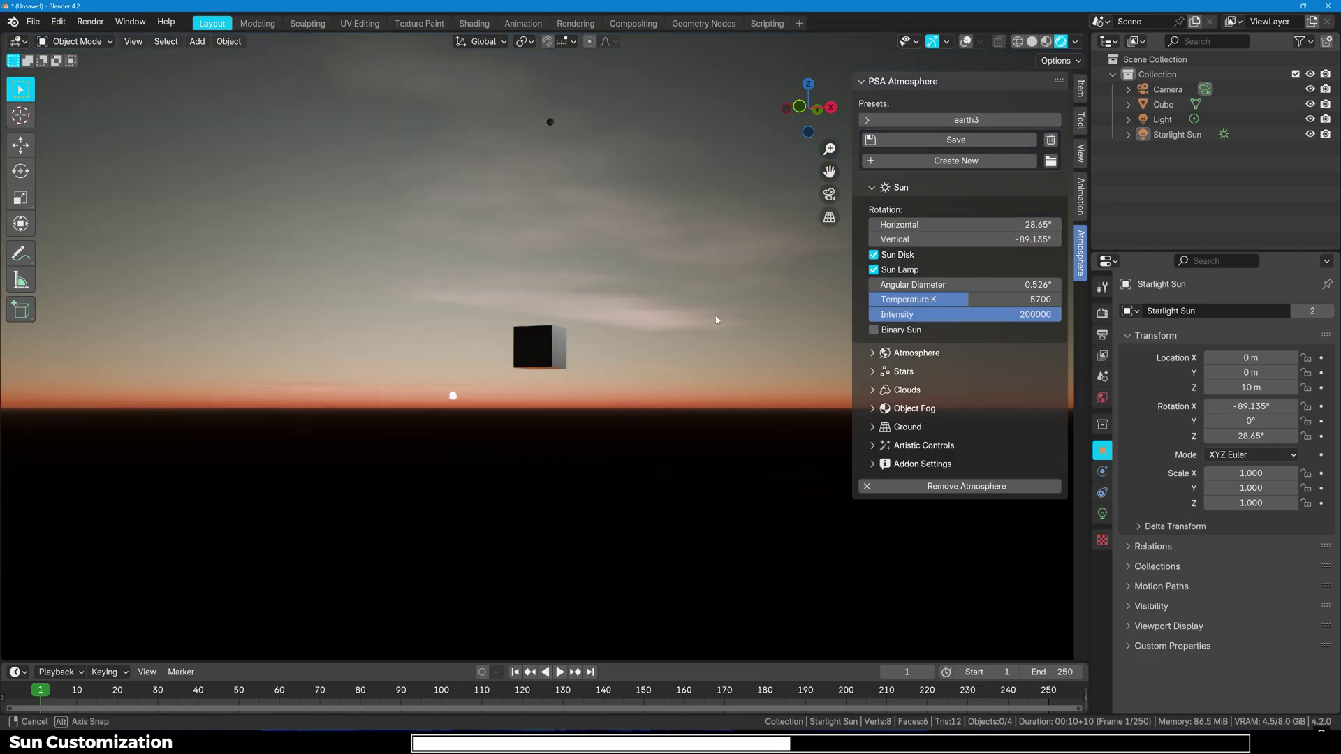
# - Switch the Sun Lamp off and back on to compare the lighting on the cube
pyautogui.moveTo(630, 317); pyautogui.dragTo(820, 268, button='middle')
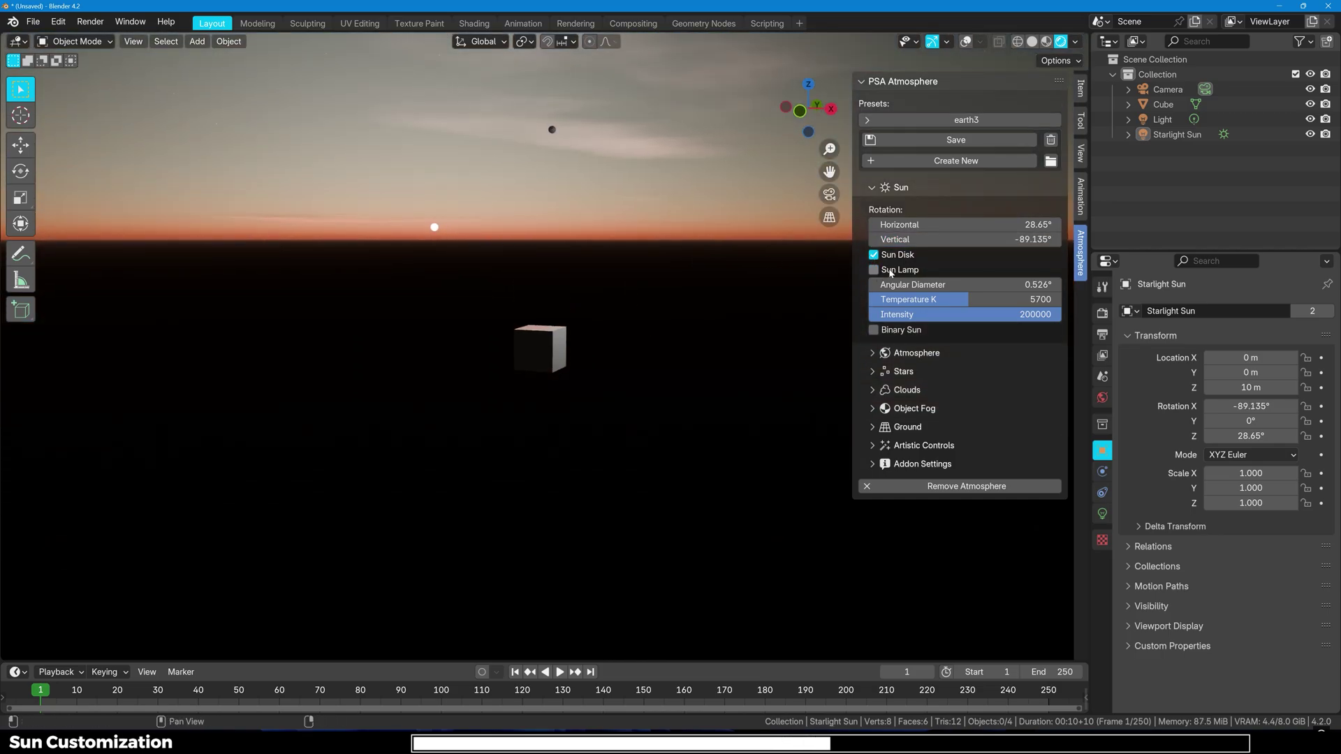
pyautogui.moveTo(662, 299); pyautogui.dragTo(575, 315, button='middle')
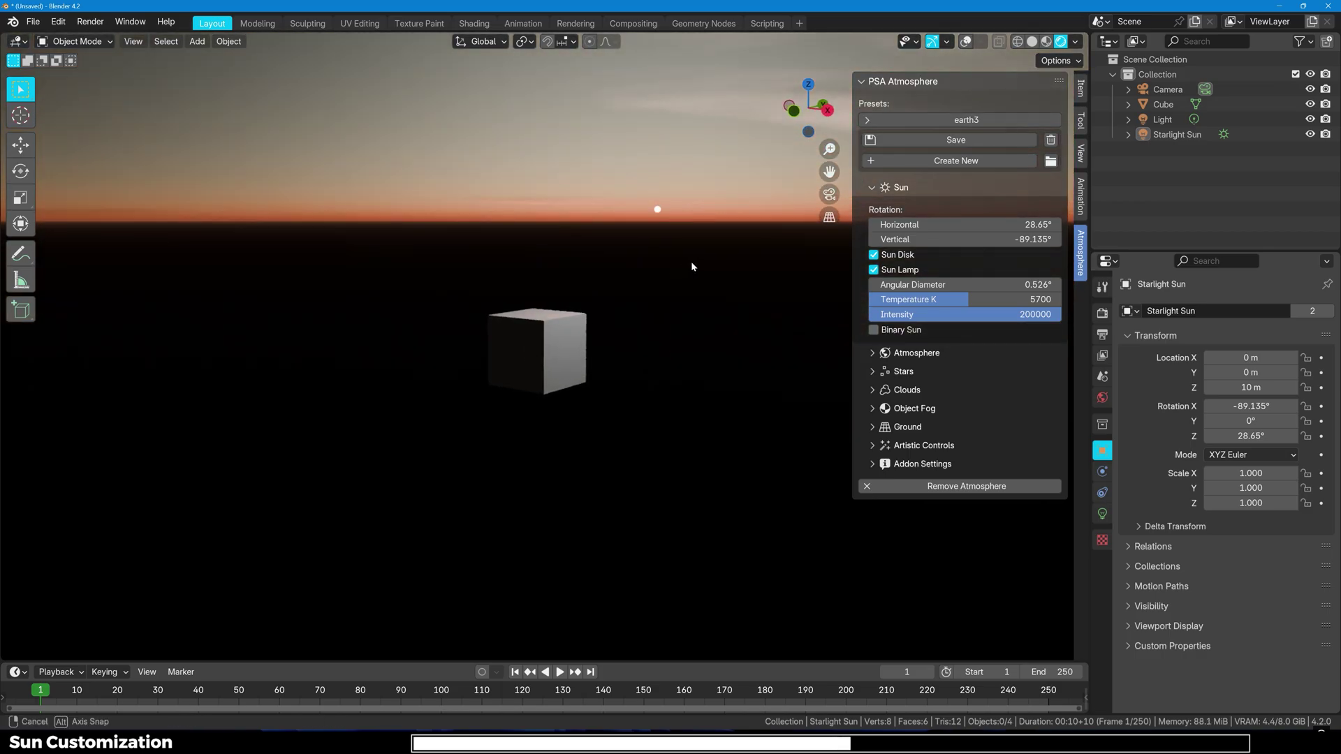
pyautogui.moveTo(691, 263); pyautogui.dragTo(819, 277, button='middle')
pyautogui.click(874, 271)
pyautogui.moveTo(635, 277); pyautogui.dragTo(452, 261, button='middle')
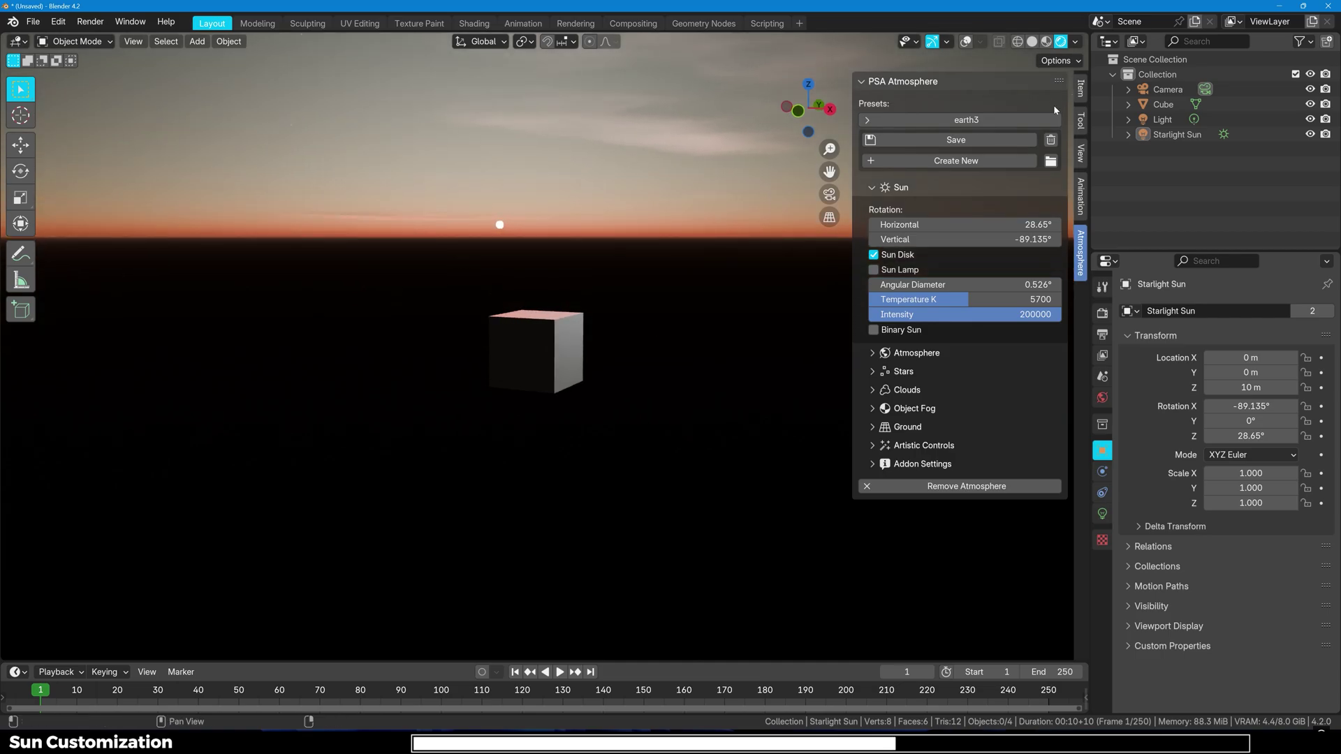
pyautogui.click(873, 270)
# - Enlarge the sun disk by setting its angular diameter to 8.47°
pyautogui.moveTo(968, 285); pyautogui.dragTo(1038, 302)
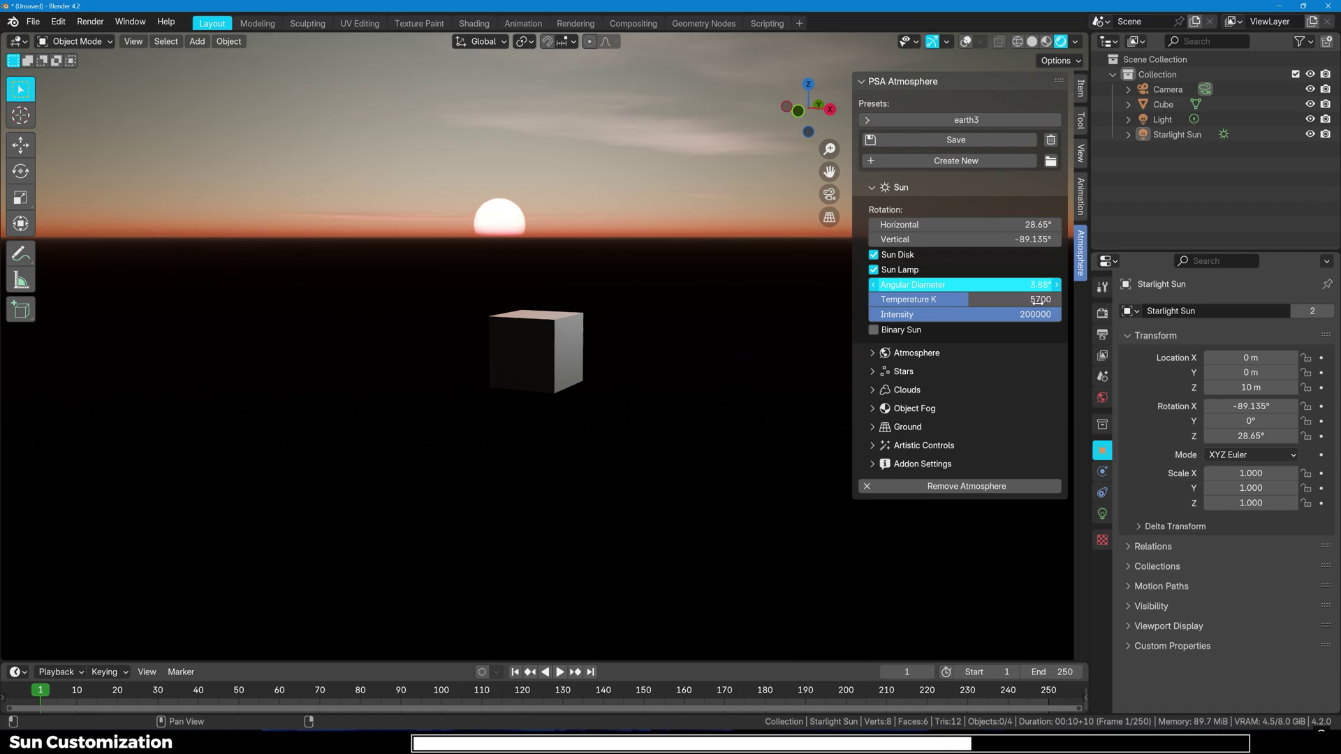
pyautogui.moveTo(1058, 299); pyautogui.dragTo(1227, 279)
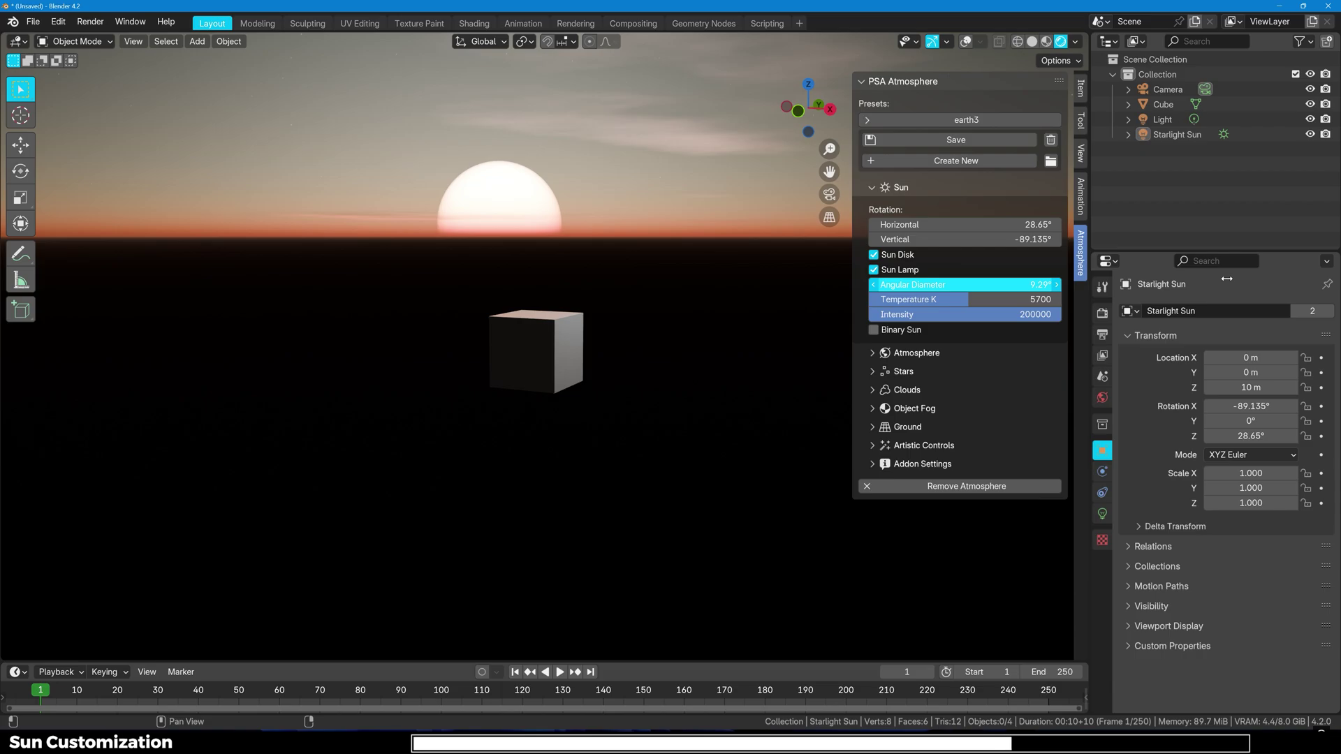
pyautogui.moveTo(1227, 279); pyautogui.dragTo(1293, 275)
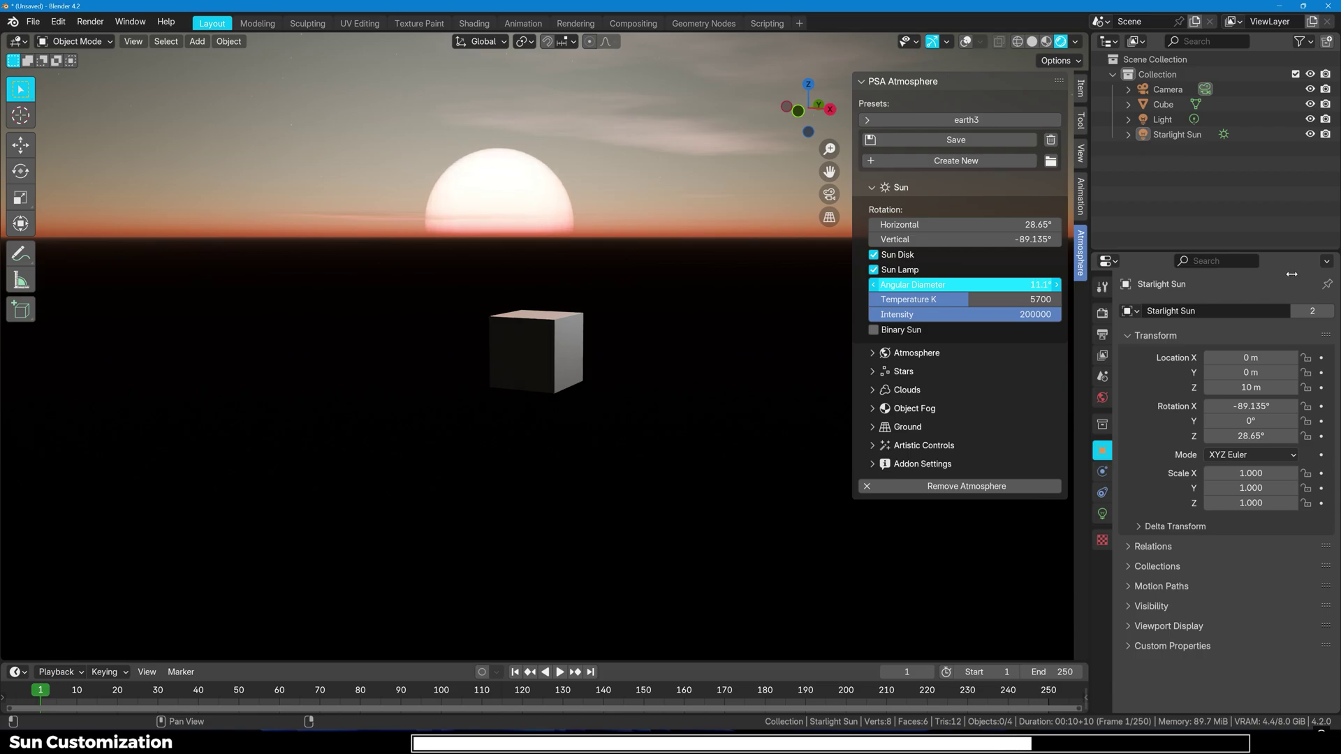
pyautogui.rightClick(1293, 277)
pyautogui.hotkey('ctrl', 'z')
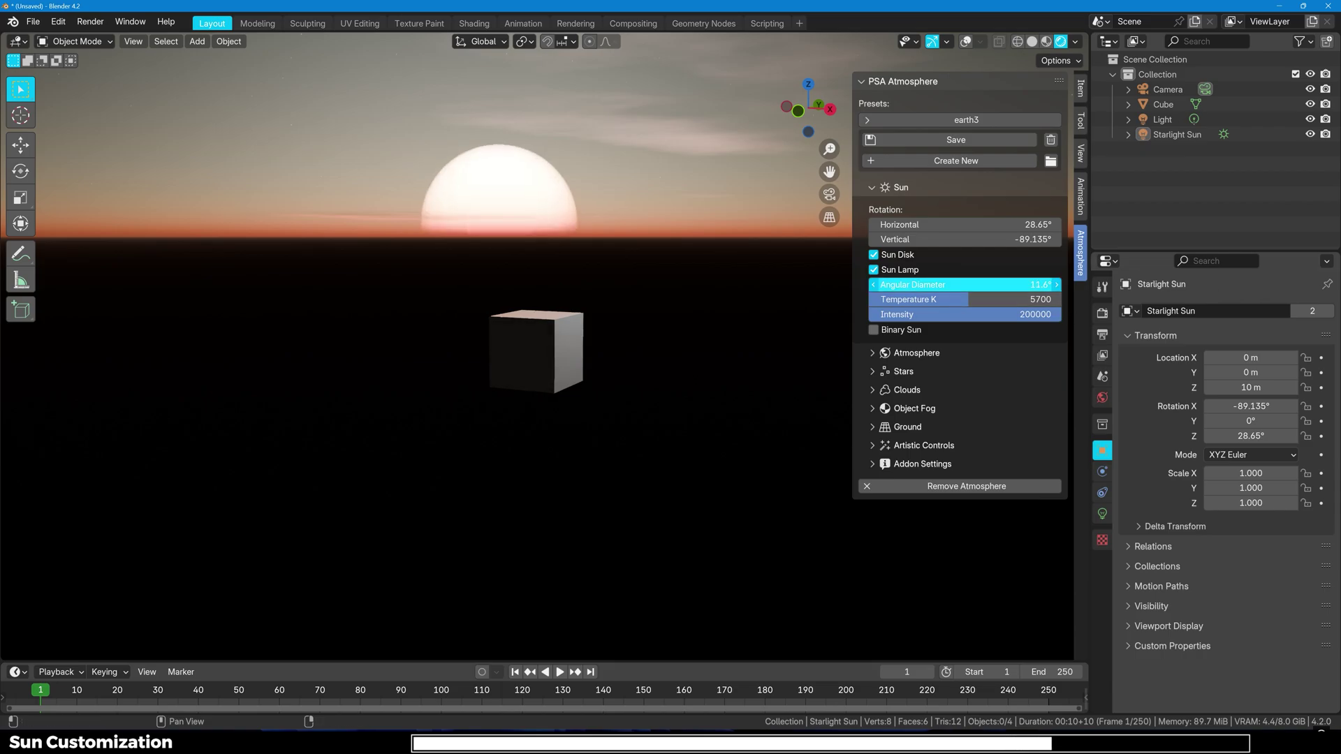
# - Try a sun temperature of 1000 K and set it to 10000 K
pyautogui.moveTo(969, 299); pyautogui.dragTo(869, 299)
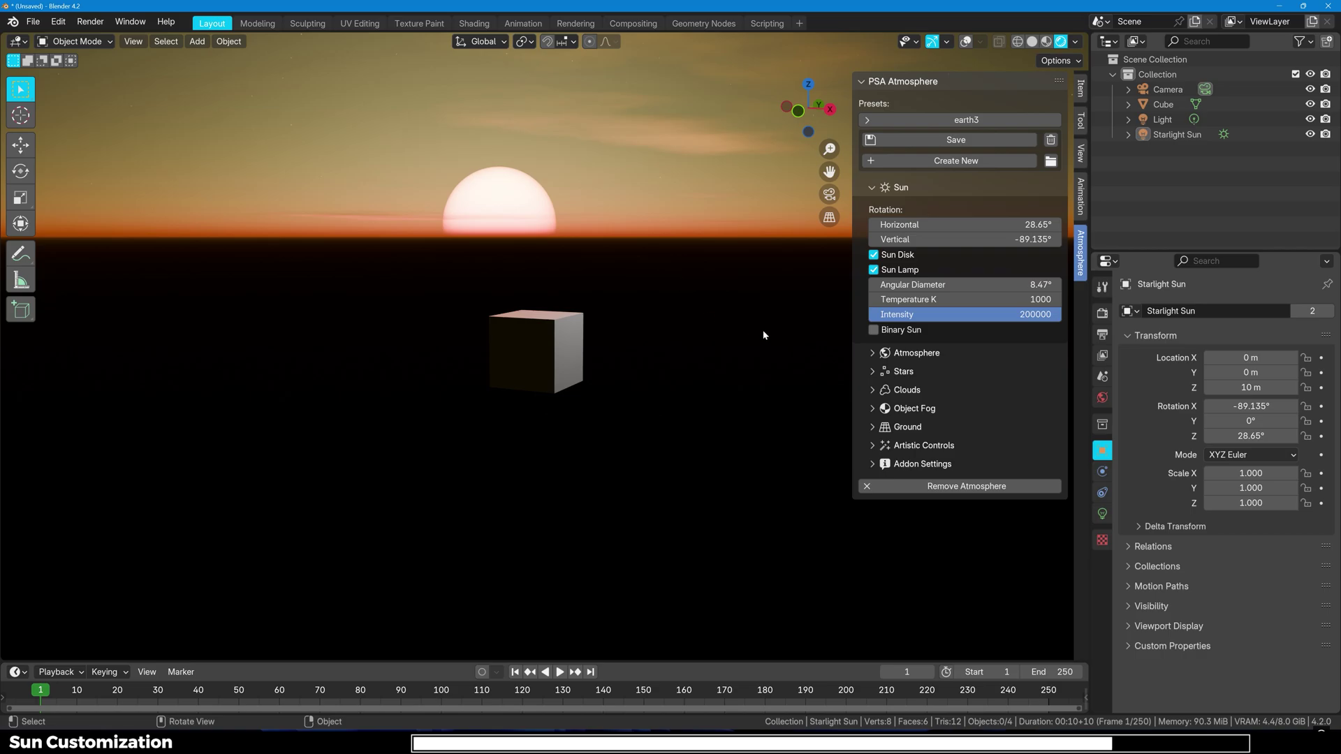
pyautogui.moveTo(649, 272); pyautogui.dragTo(698, 304, button='middle')
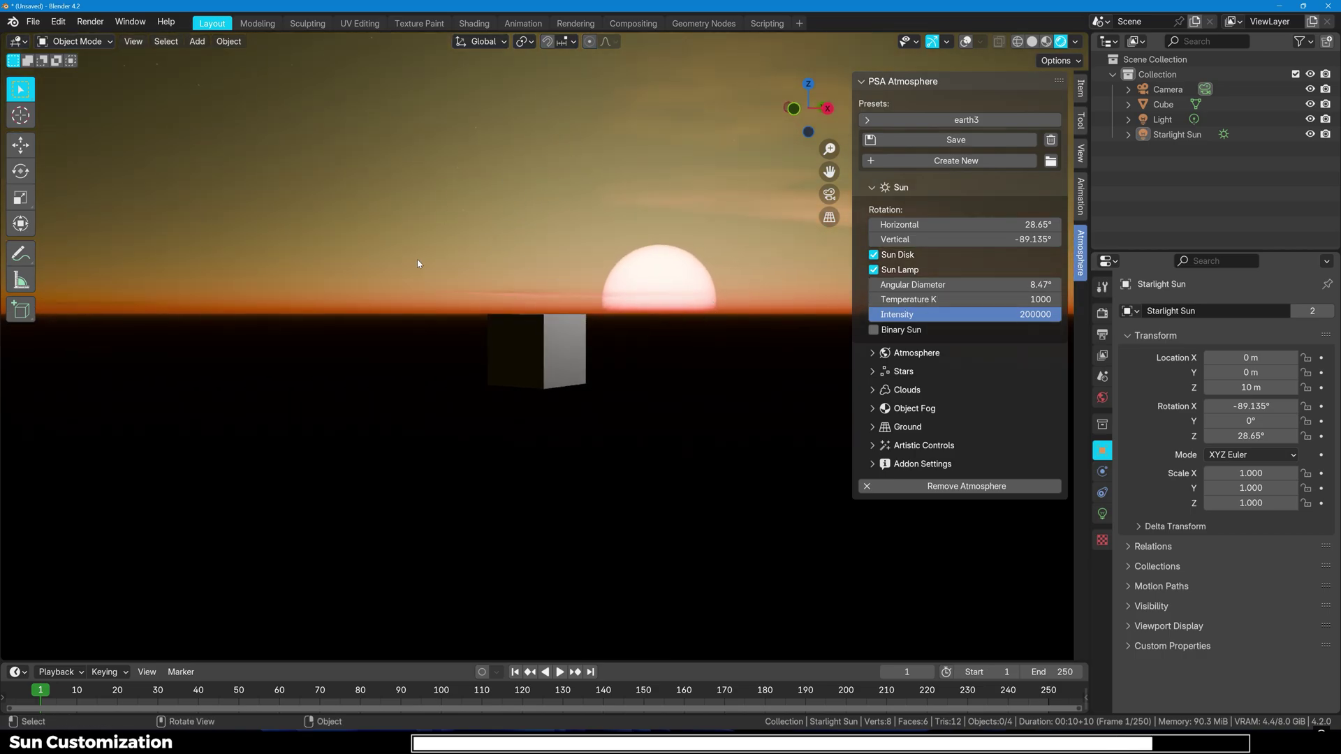
pyautogui.moveTo(924, 318); pyautogui.dragTo(1145, 299)
pyautogui.moveTo(535, 295); pyautogui.dragTo(649, 312, button='middle')
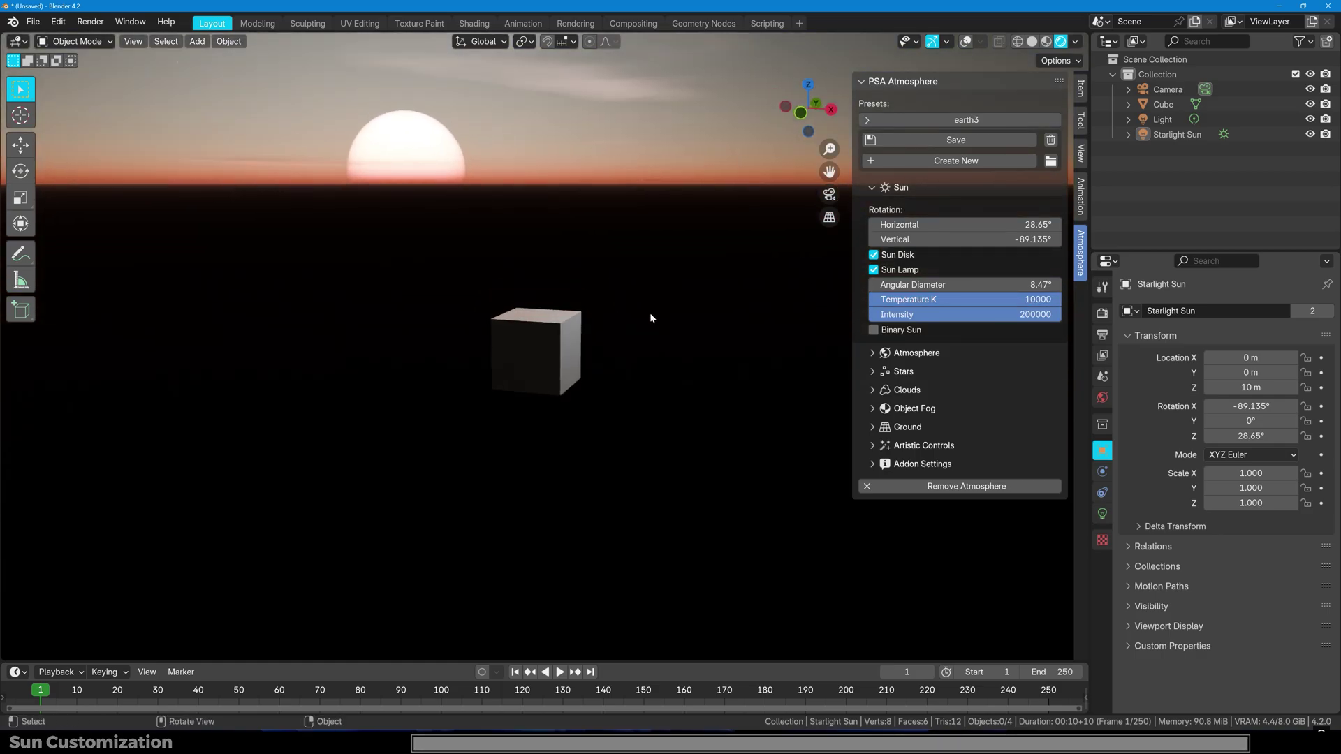
# - Enable the binary sun and set its distance to 0.005, phase to 120° and angular diameter to 2.38°
pyautogui.click(873, 331)
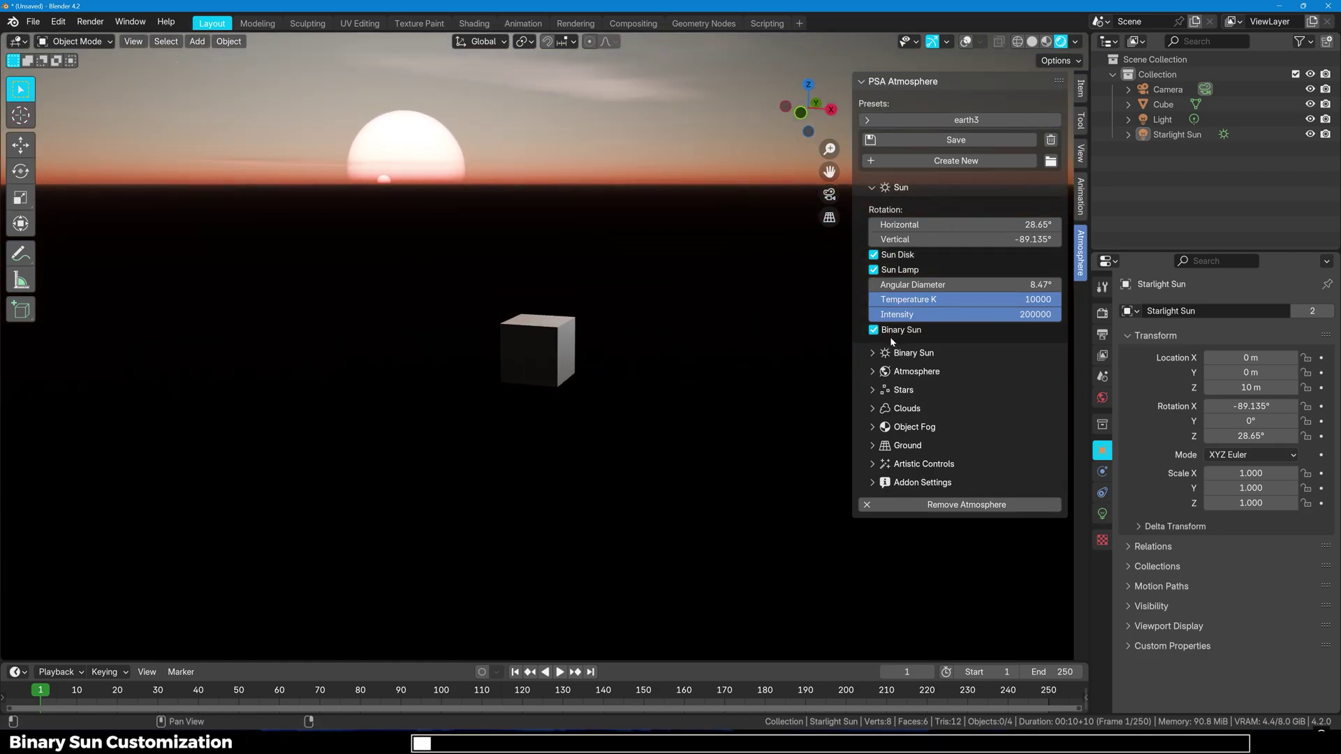
pyautogui.click(880, 356)
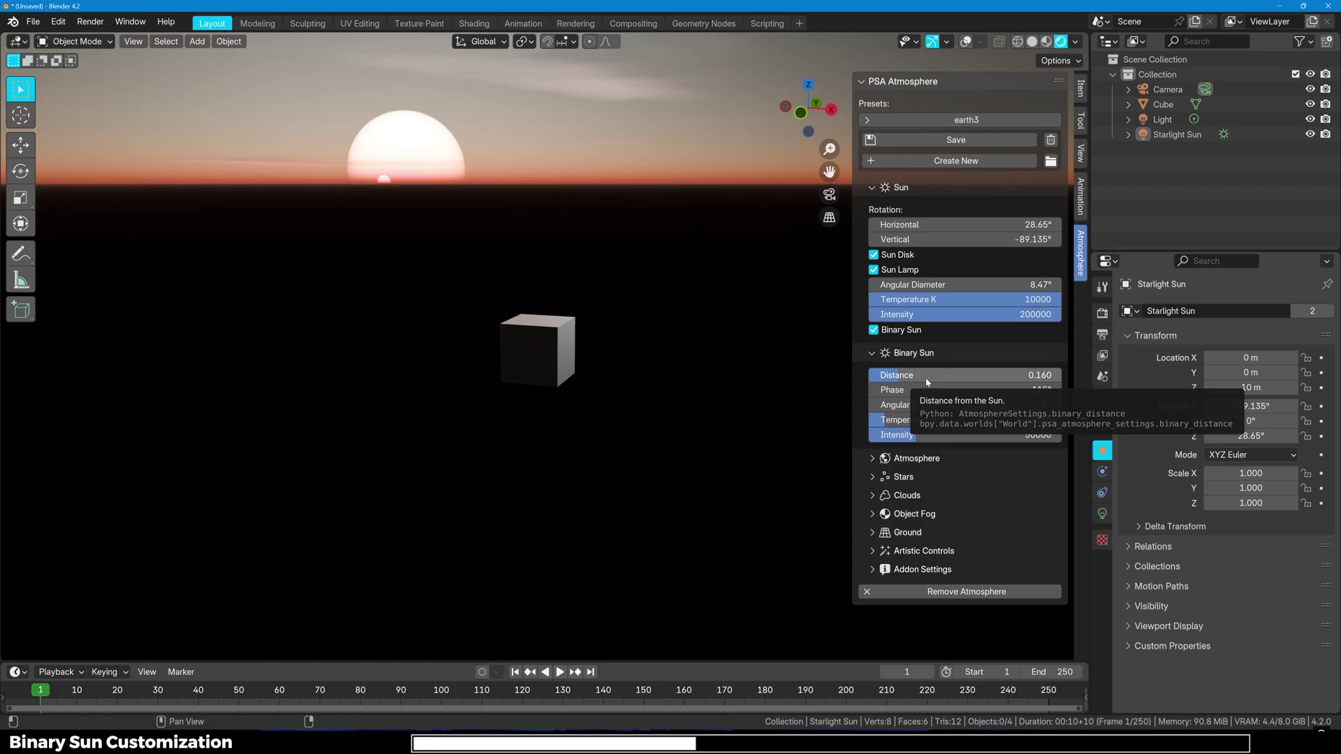
pyautogui.moveTo(927, 381)
pyautogui.mouseDown()
pyautogui.moveTo(953, 381)
pyautogui.moveTo(873, 377)
pyautogui.moveTo(903, 390)
pyautogui.mouseUp()
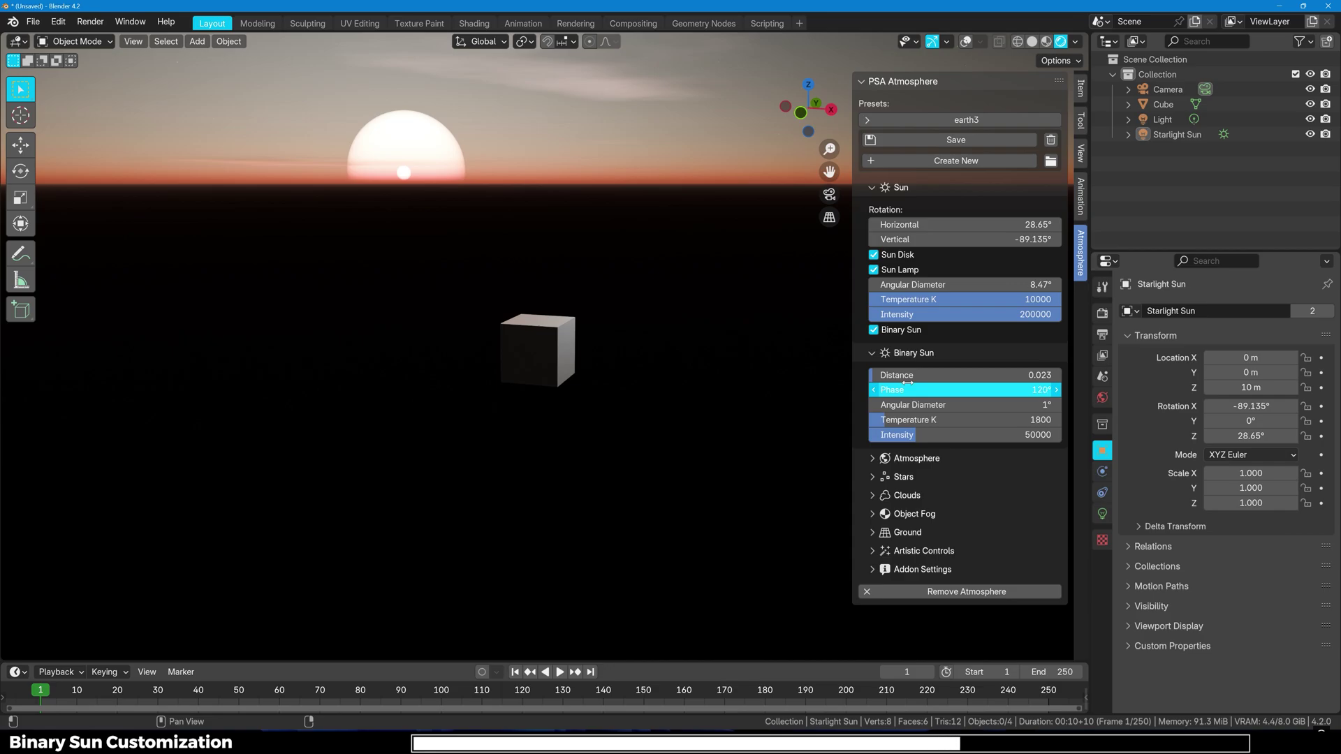
pyautogui.moveTo(898, 375); pyautogui.dragTo(960, 435)
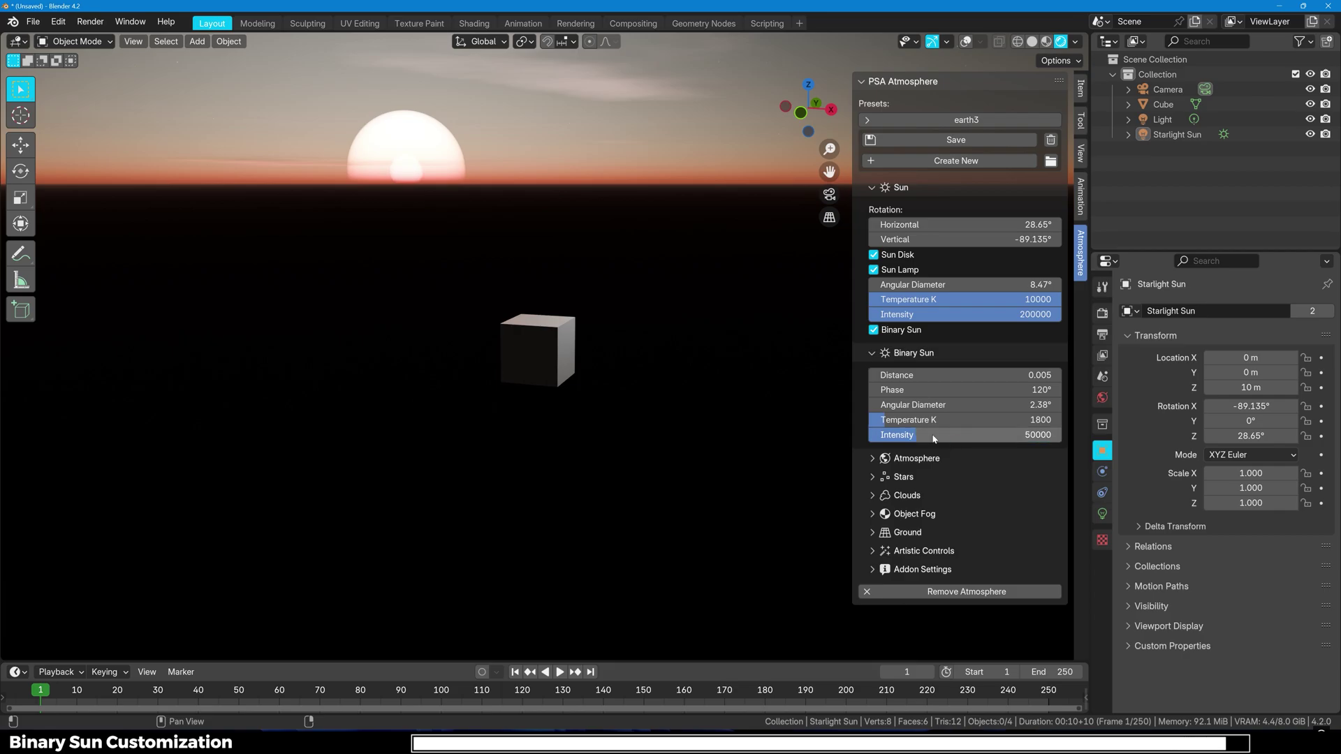
pyautogui.click(899, 353)
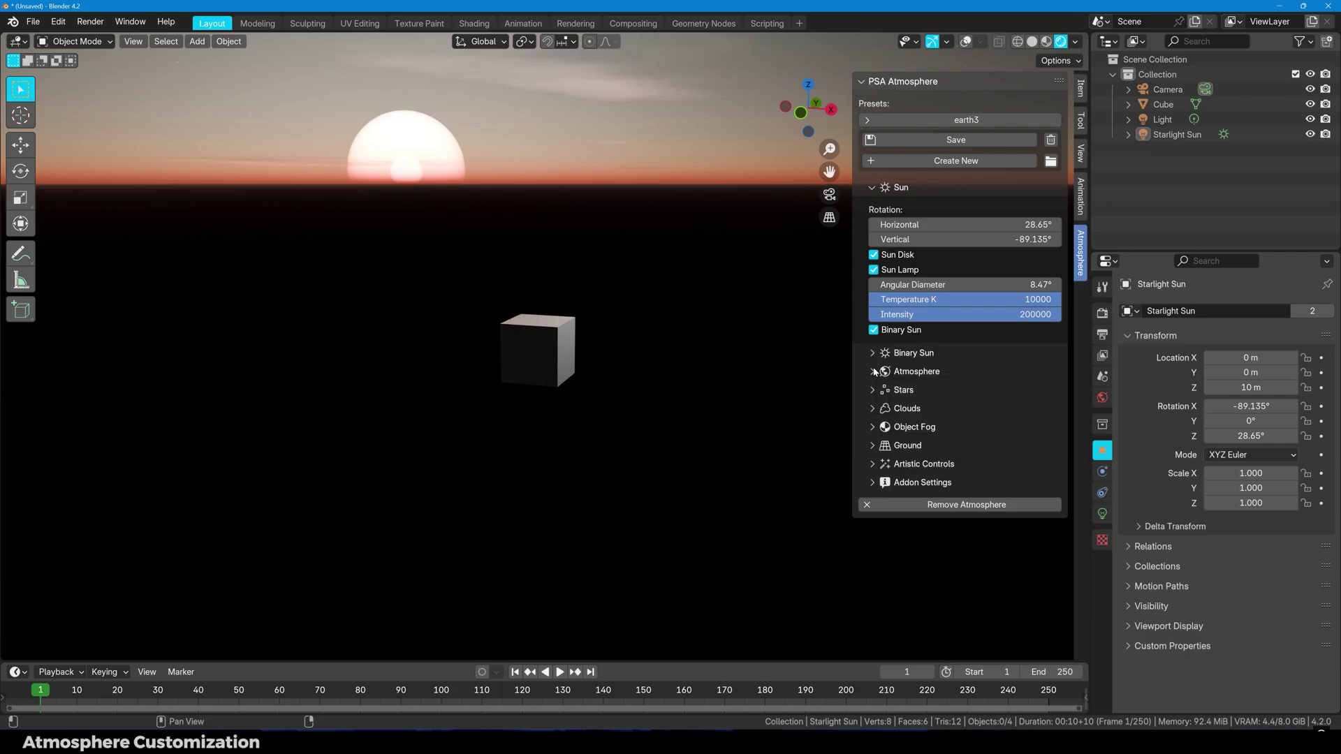
# - Expand the Atmosphere settings of the sky
pyautogui.click(874, 372)
pyautogui.scroll(-1, 906, 378)
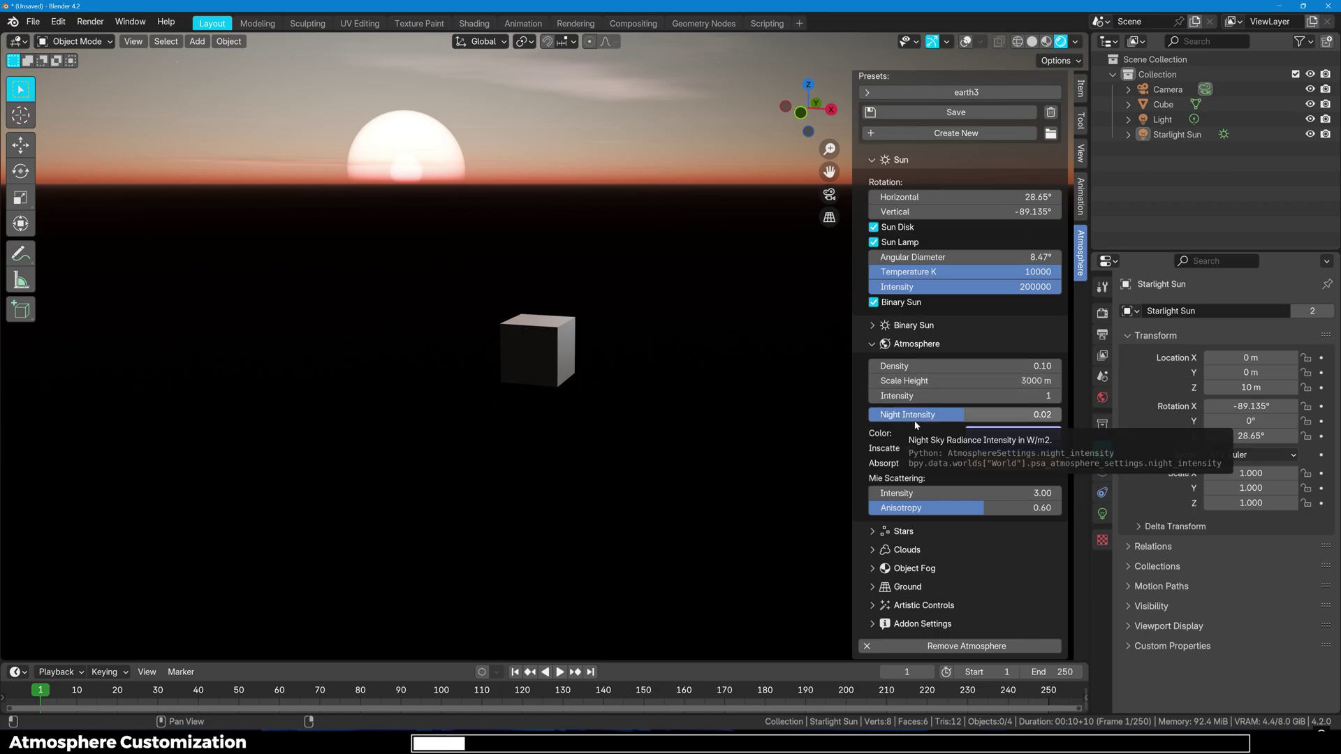
pyautogui.moveTo(554, 194); pyautogui.dragTo(557, 184, button='middle')
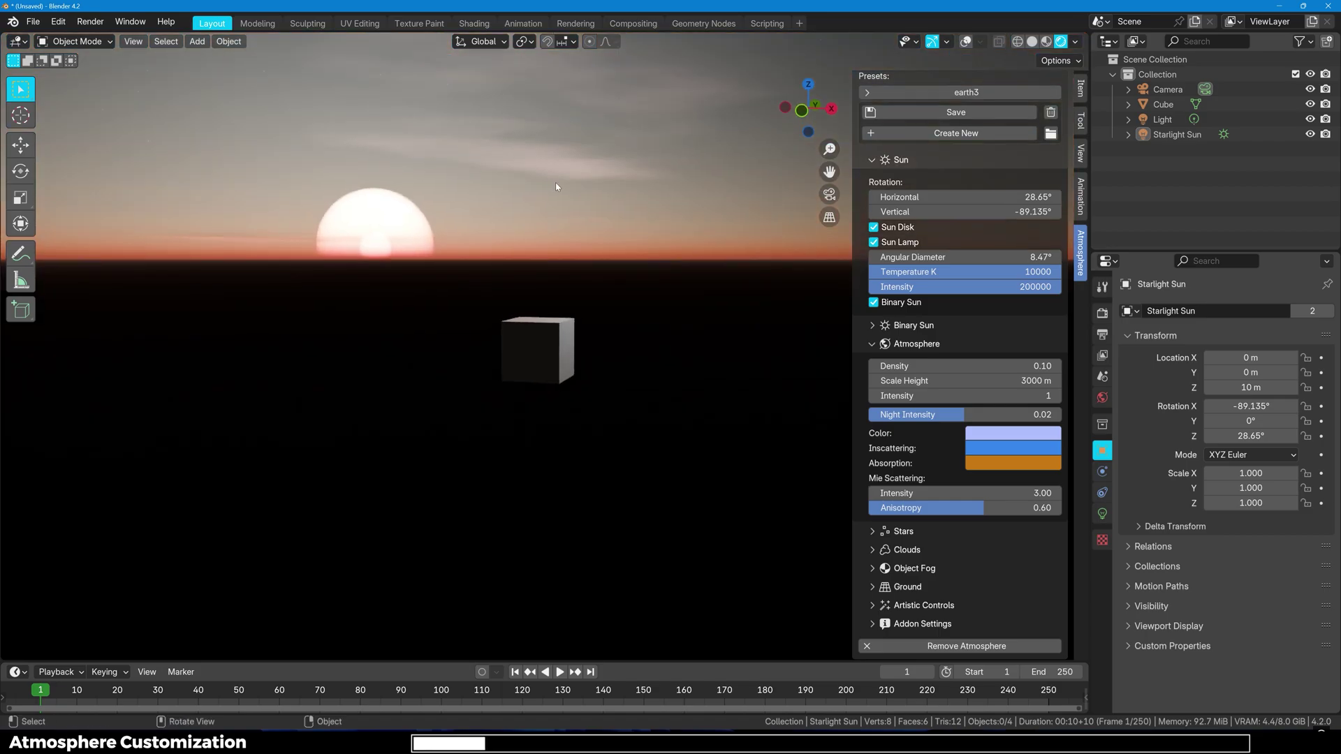
# - Try different Mie scattering and atmosphere density values
pyautogui.moveTo(909, 501); pyautogui.dragTo(843, 493)
pyautogui.rightClick(910, 501)
pyautogui.rightClick(901, 493)
pyautogui.scroll(2, 943, 428)
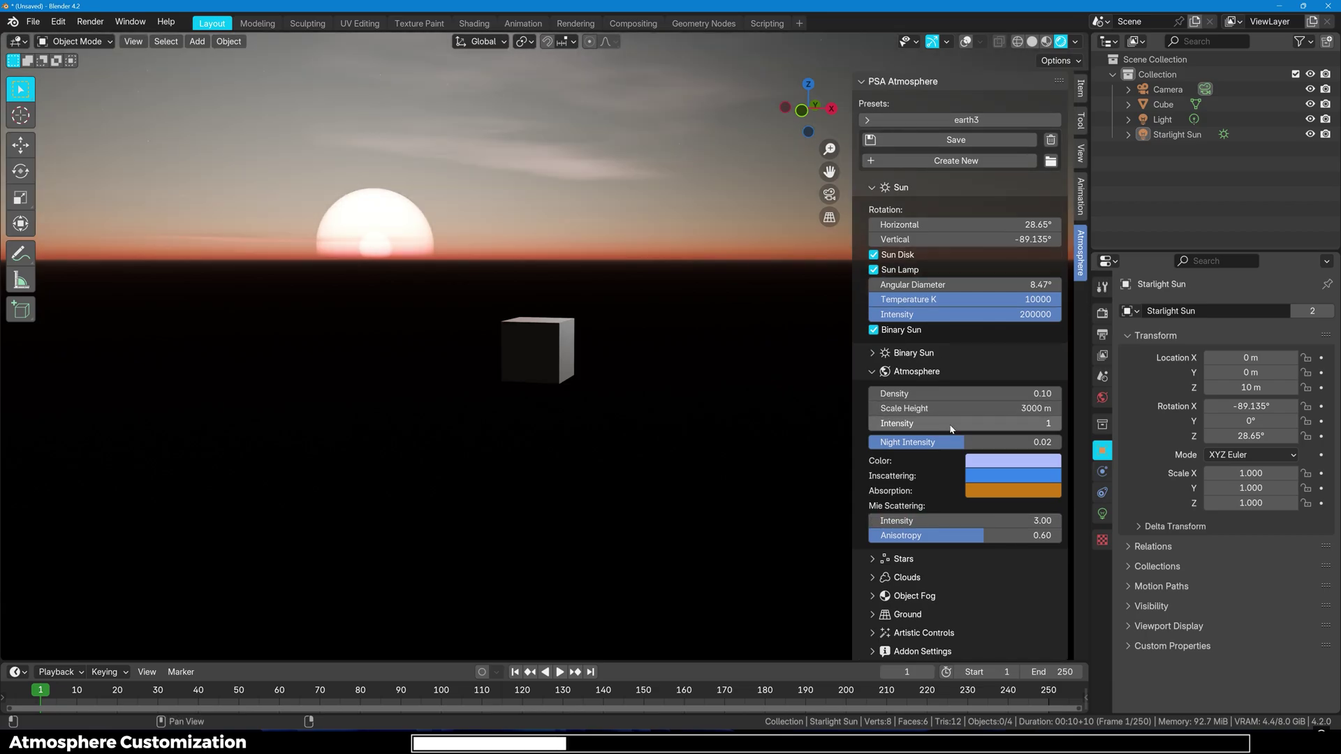
pyautogui.moveTo(954, 398); pyautogui.dragTo(1013, 398)
pyautogui.press('Escape')
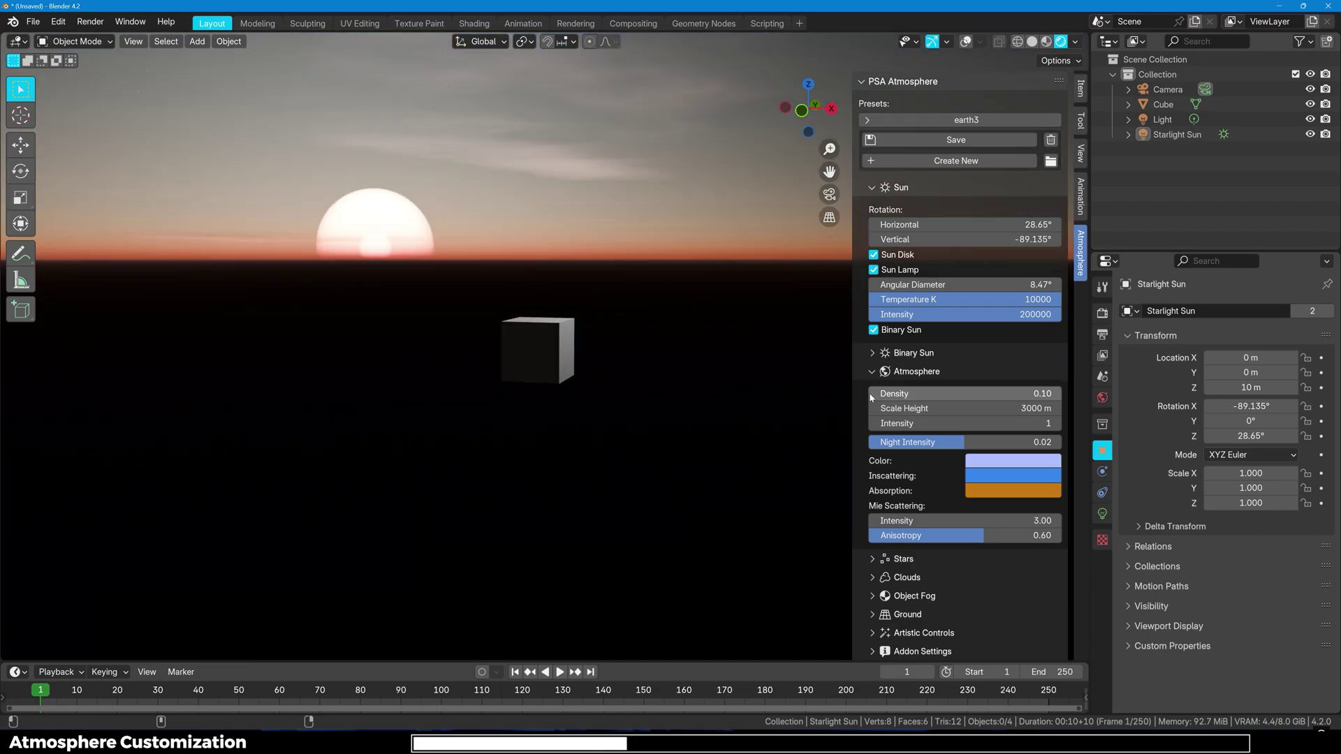
# - Set the atmosphere scale height to 3169 m
pyautogui.moveTo(917, 393)
pyautogui.mouseDown()
pyautogui.moveTo(936, 393)
pyautogui.moveTo(922, 408)
pyautogui.mouseUp()
pyautogui.press('Escape')
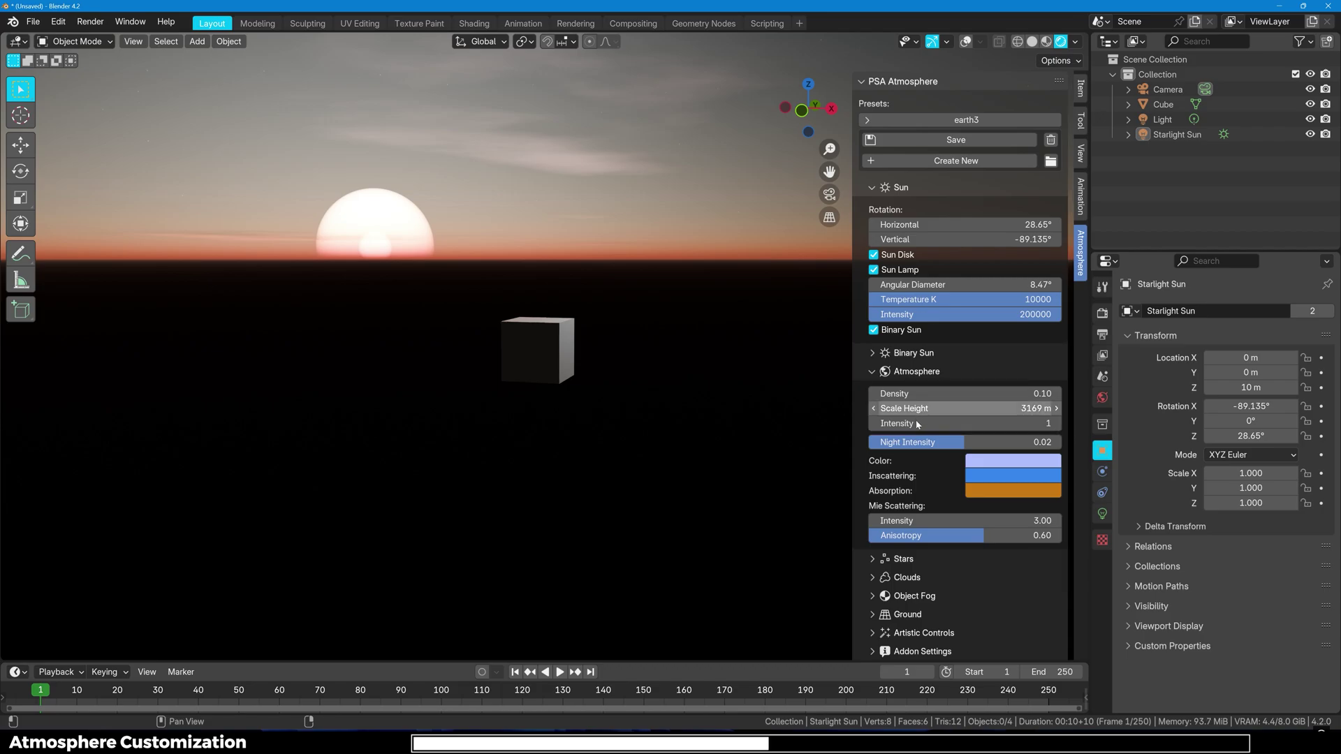
pyautogui.moveTo(915, 428)
pyautogui.mouseDown()
pyautogui.moveTo(947, 428)
pyautogui.moveTo(916, 423)
pyautogui.mouseUp()
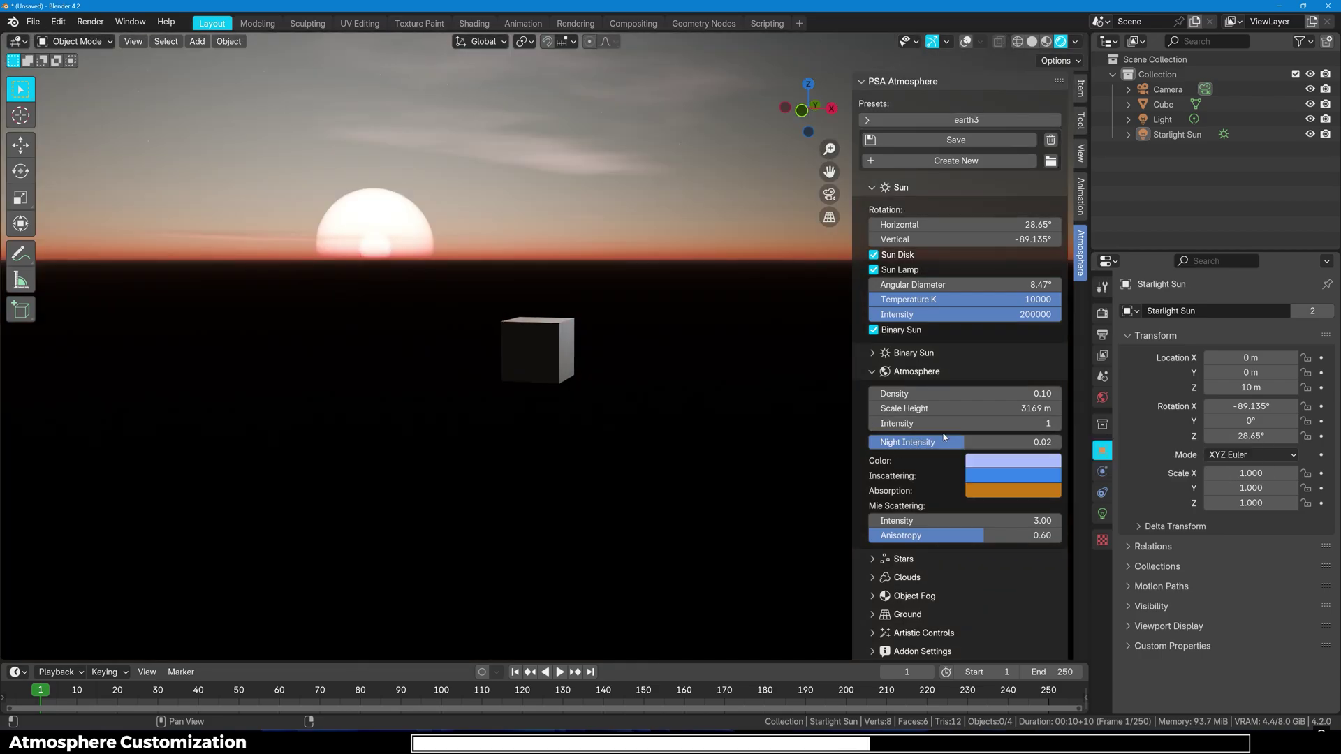
# - Lower the sun to a vertical rotation of -92.135° and raise the atmosphere's night intensity to 0.04
pyautogui.moveTo(945, 435); pyautogui.dragTo(880, 435)
pyautogui.press('Escape')
pyautogui.moveTo(936, 239); pyautogui.dragTo(948, 238)
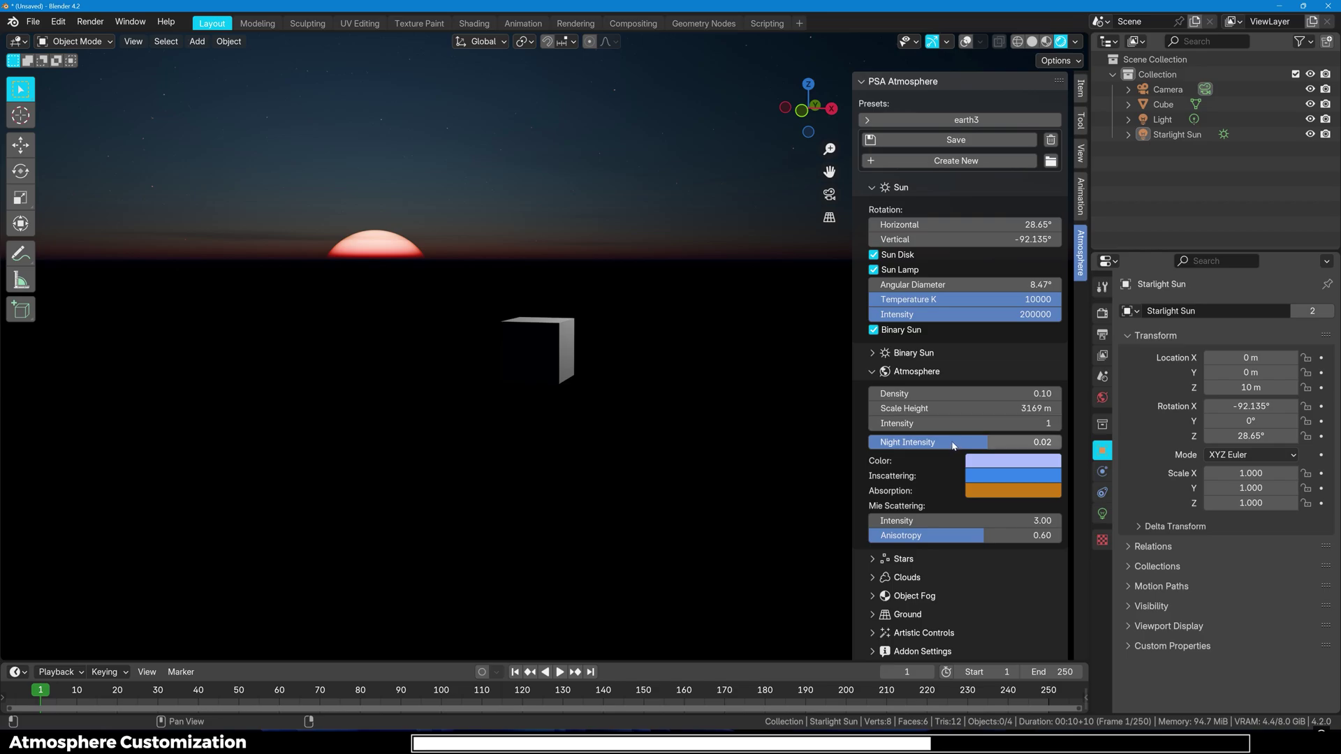
pyautogui.moveTo(955, 445); pyautogui.dragTo(1211, 494)
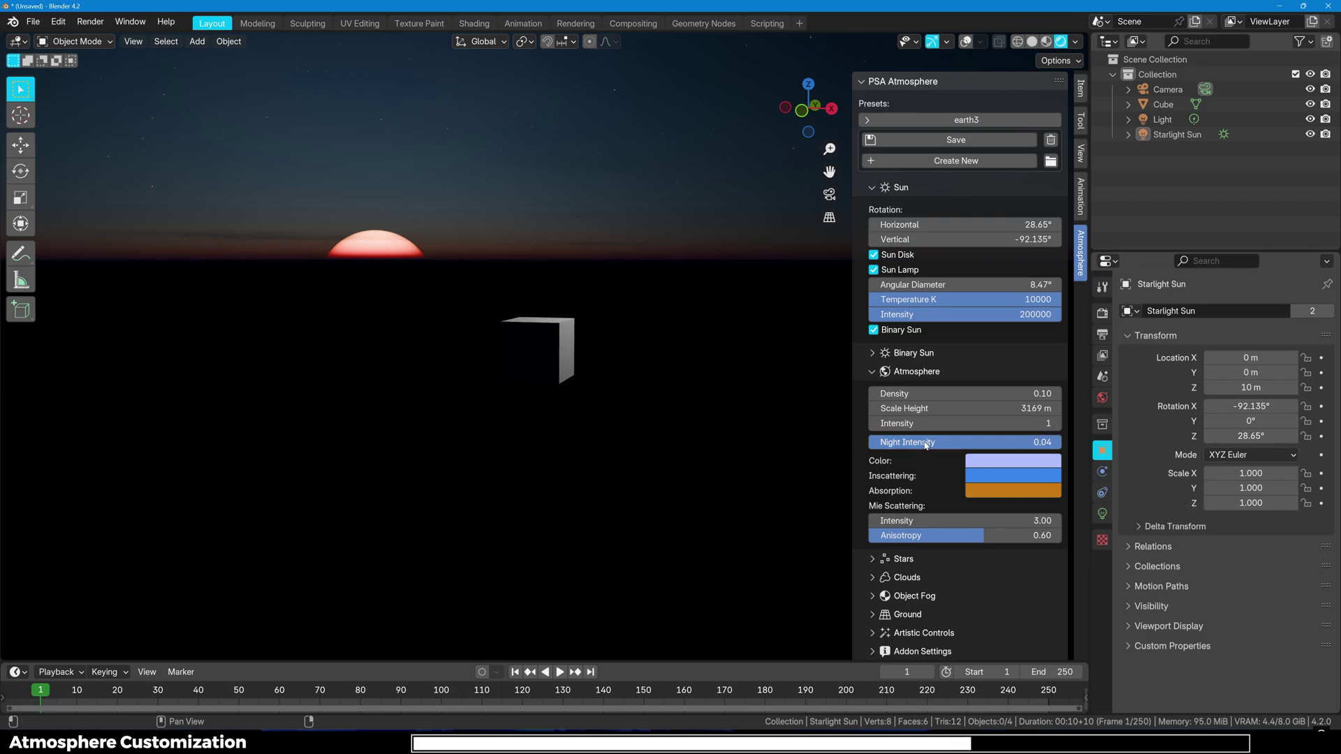
# - Try a different overall atmosphere color and undo the change
pyautogui.scroll(-2, 939, 440)
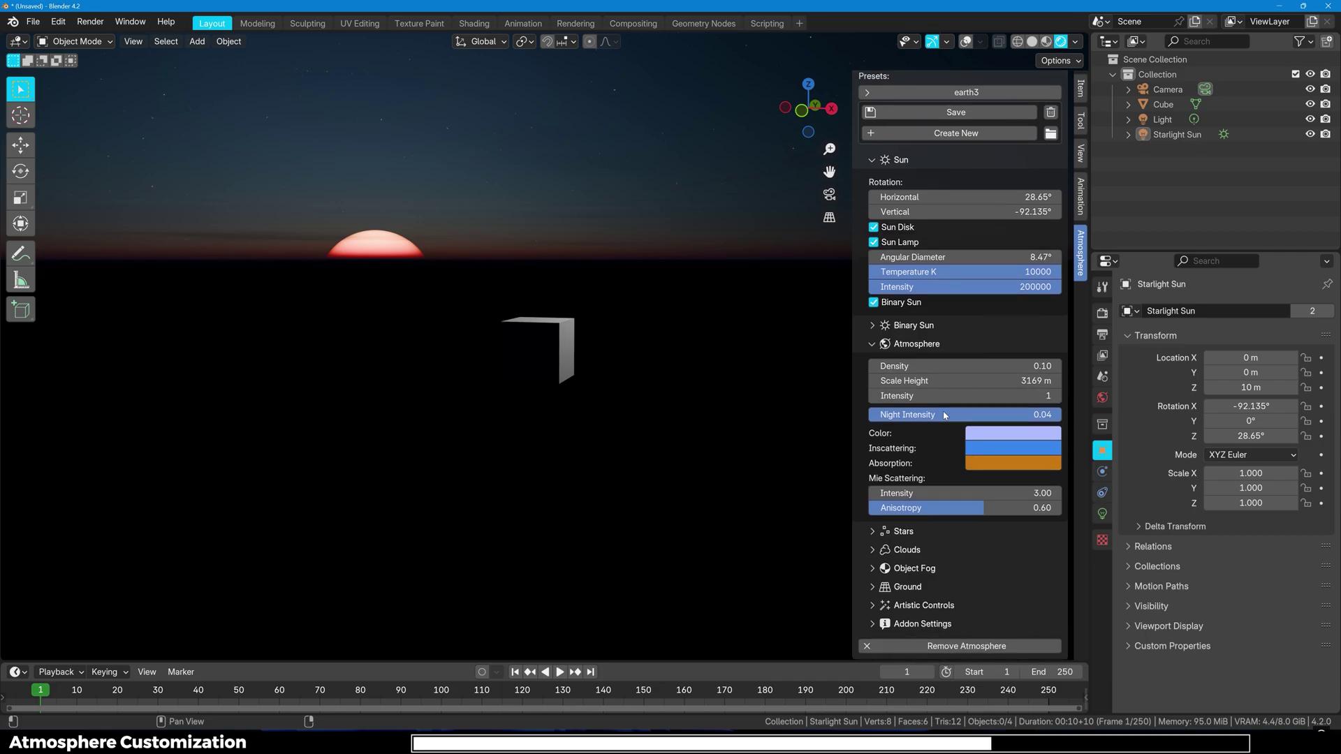
pyautogui.click(971, 436)
pyautogui.moveTo(1054, 248)
pyautogui.mouseDown()
pyautogui.moveTo(1044, 214)
pyautogui.moveTo(980, 231)
pyautogui.moveTo(991, 232)
pyautogui.mouseUp()
pyautogui.rightClick(991, 232)
pyautogui.hotkey('ctrl', 'z')
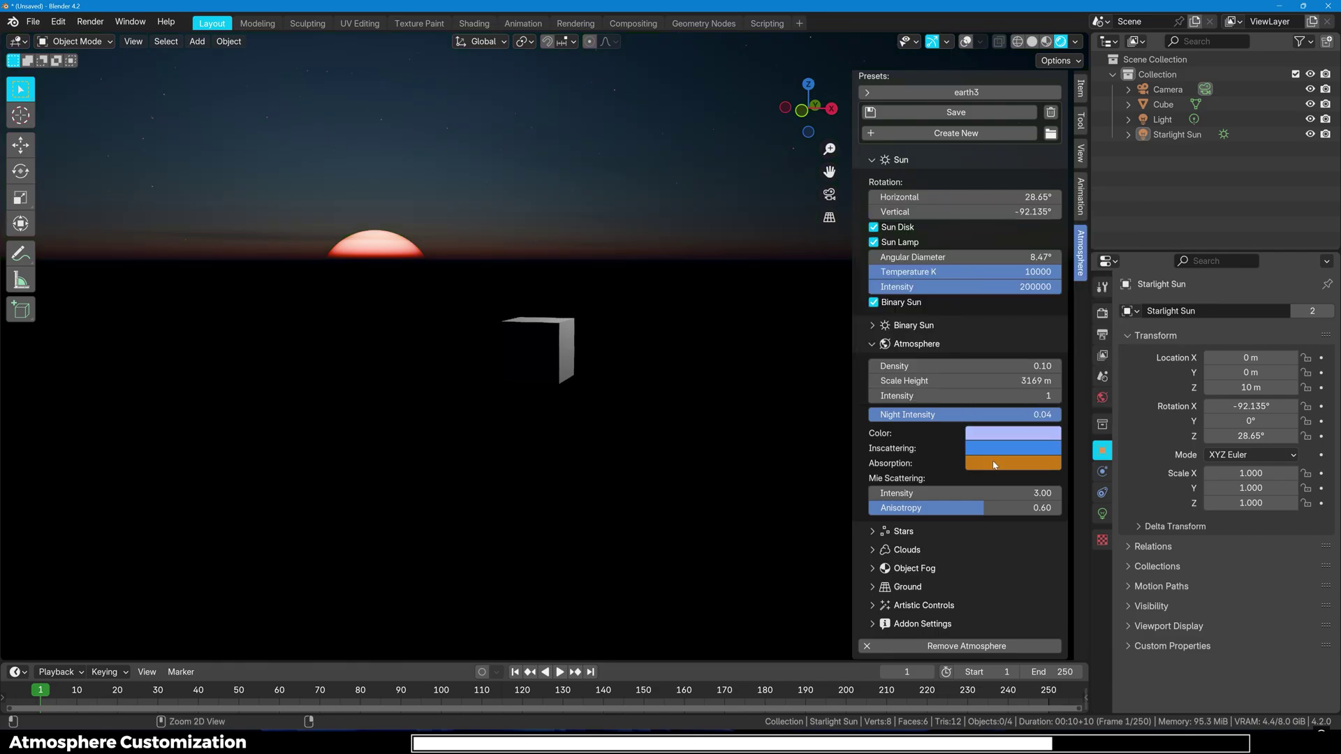
# - Try an orange inscattering color and a different absorption color for the atmosphere
pyautogui.click(1003, 447)
pyautogui.moveTo(1066, 235)
pyautogui.mouseDown()
pyautogui.moveTo(1044, 276)
pyautogui.moveTo(1068, 325)
pyautogui.moveTo(1034, 286)
pyautogui.moveTo(980, 307)
pyautogui.moveTo(1006, 334)
pyautogui.mouseUp()
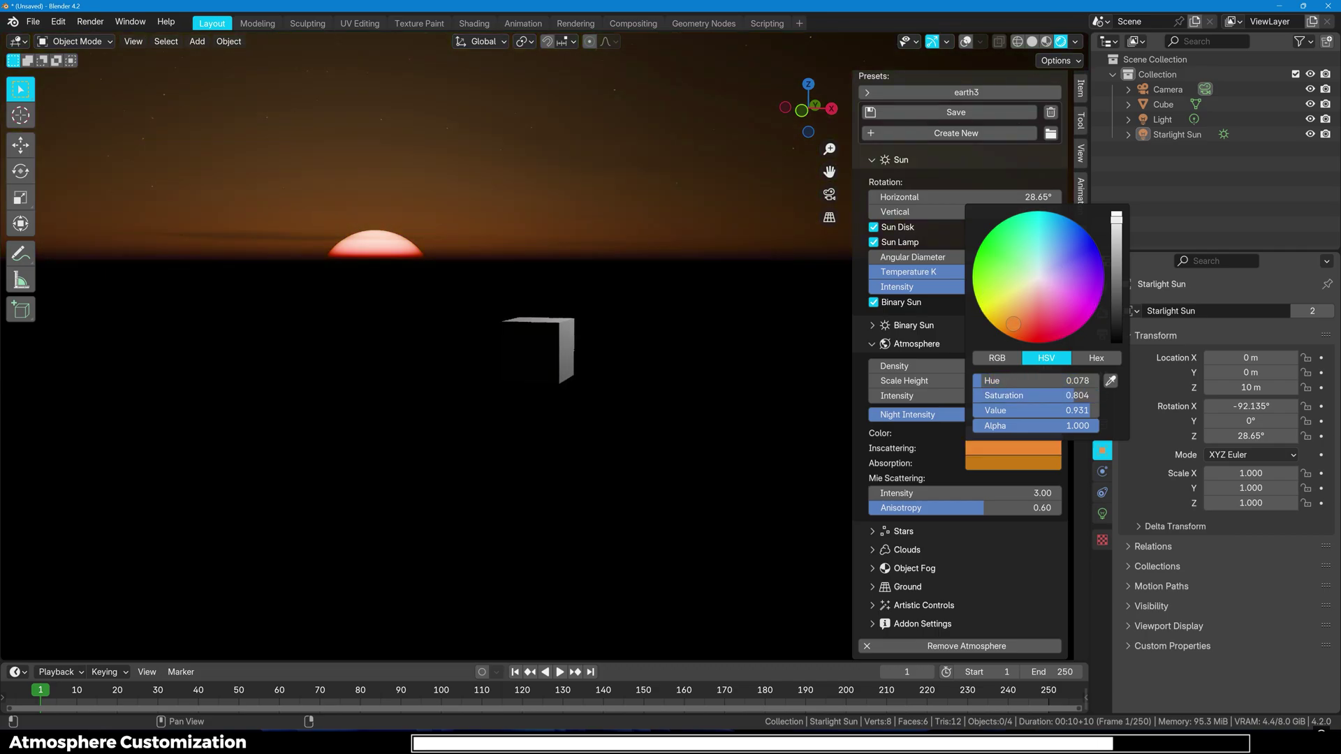
pyautogui.rightClick(1007, 334)
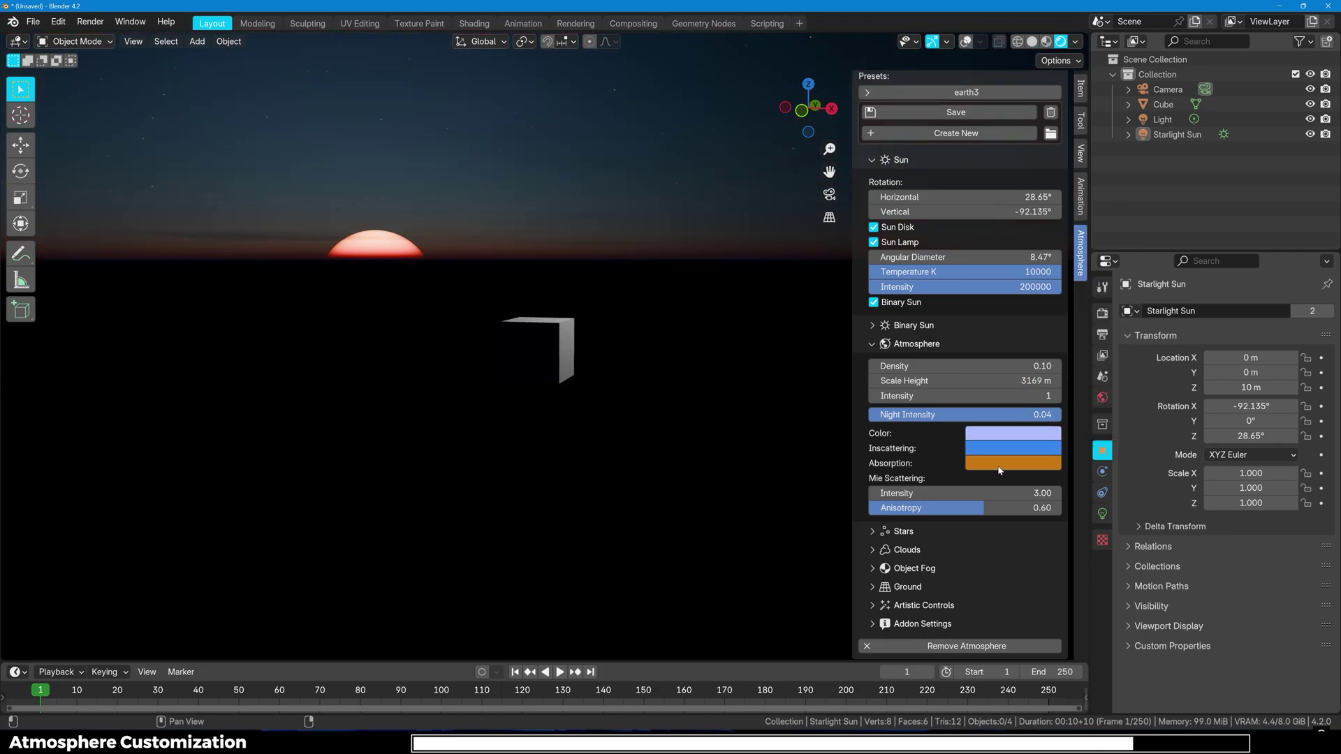
pyautogui.click(1012, 463)
pyautogui.moveTo(1024, 349); pyautogui.dragTo(1000, 280)
pyautogui.press('Escape')
# - Increase the Mie scattering anisotropy and collapse the Atmosphere settings
pyautogui.moveTo(922, 514); pyautogui.dragTo(1018, 508)
pyautogui.click(901, 344)
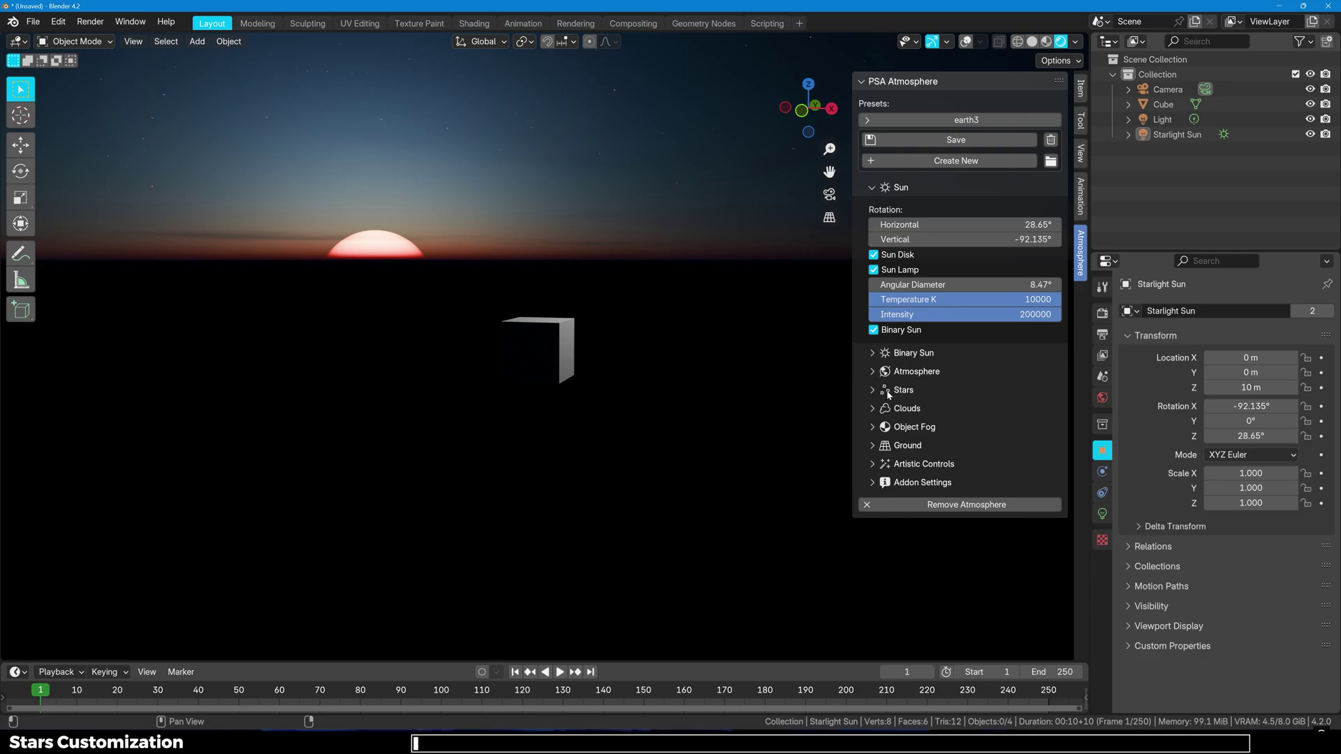
# - Expand the Stars settings and compare the sky with stars set to None and back to Procedural
pyautogui.click(870, 390)
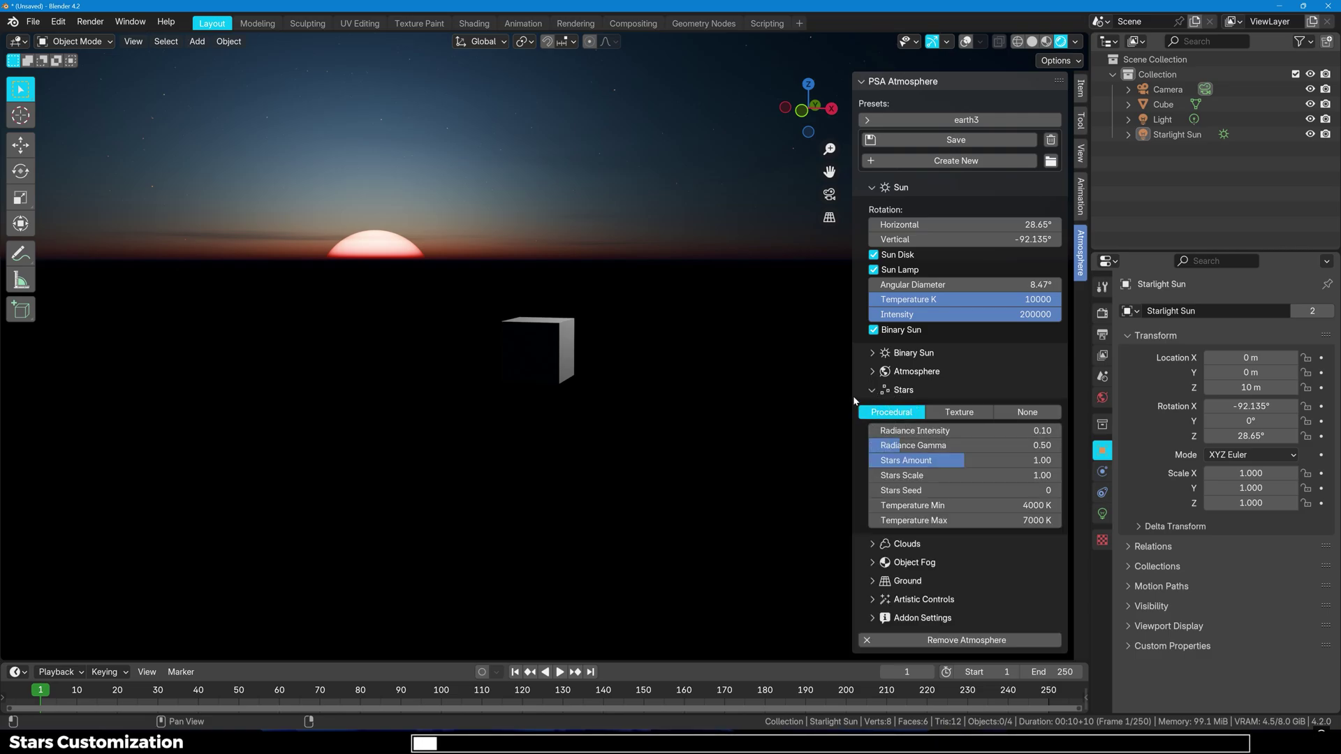
pyautogui.click(877, 371)
pyautogui.click(878, 371)
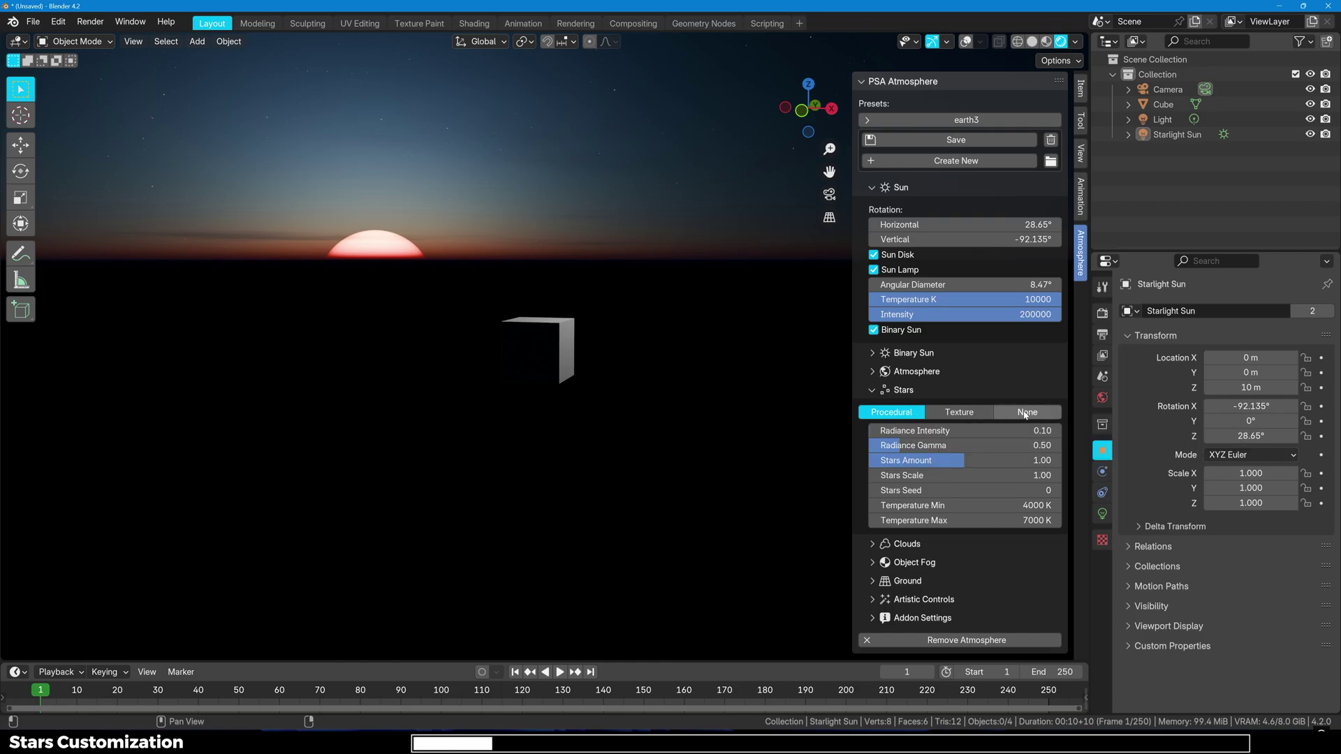
pyautogui.click(1034, 413)
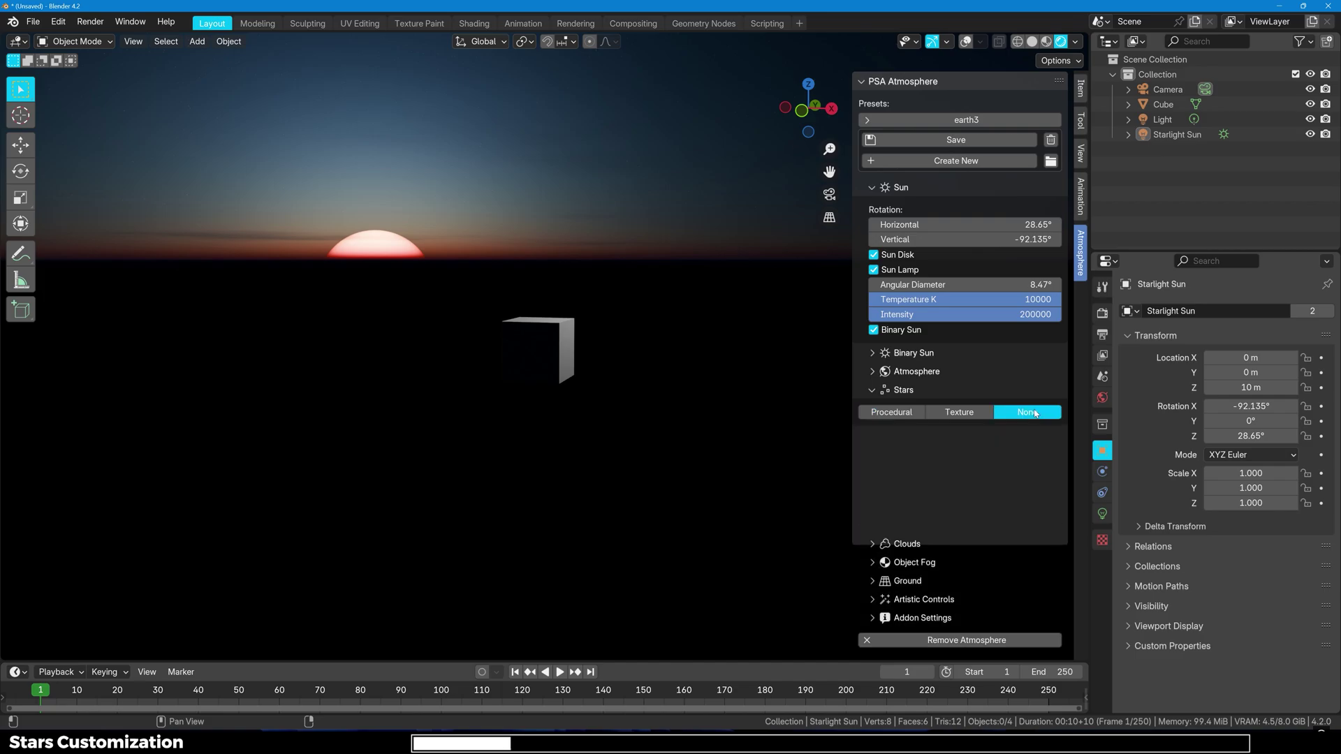
pyautogui.click(904, 412)
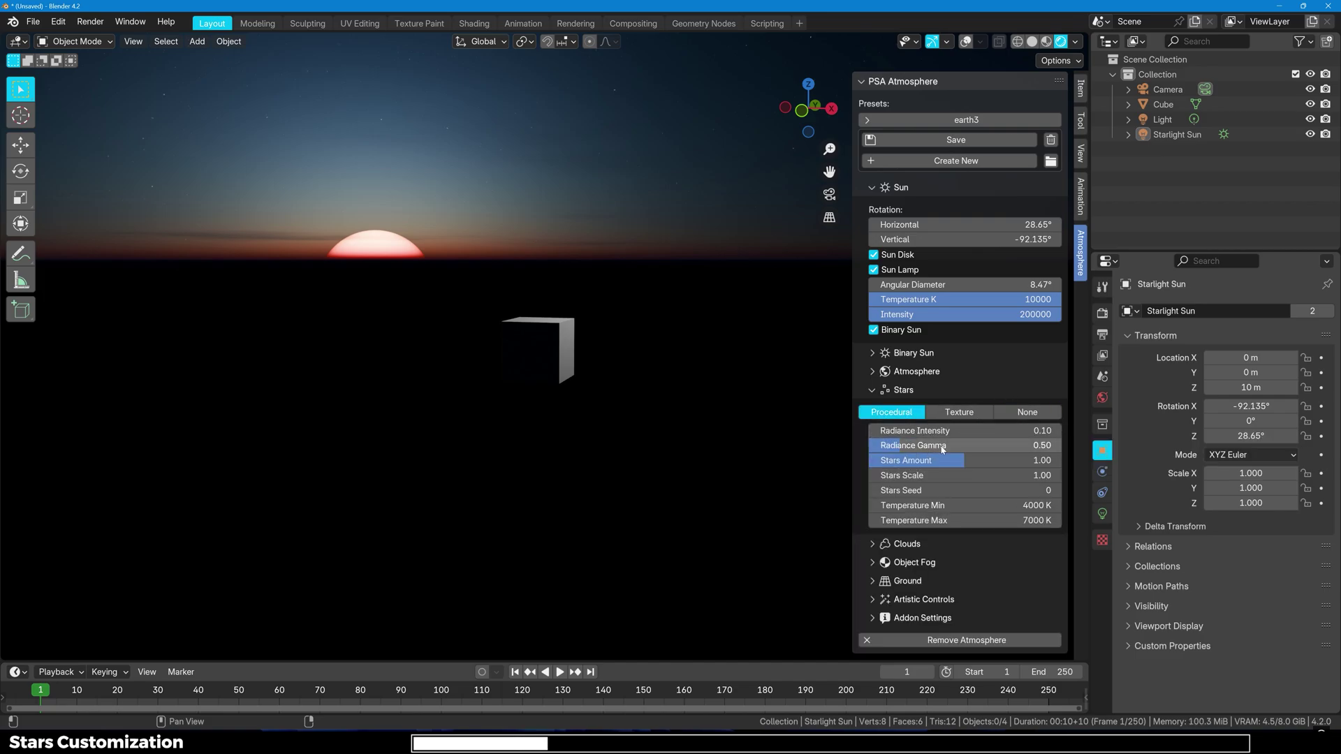
# - Try a star radiance intensity of 2.61 and reset it to its default
pyautogui.moveTo(942, 431); pyautogui.dragTo(954, 431)
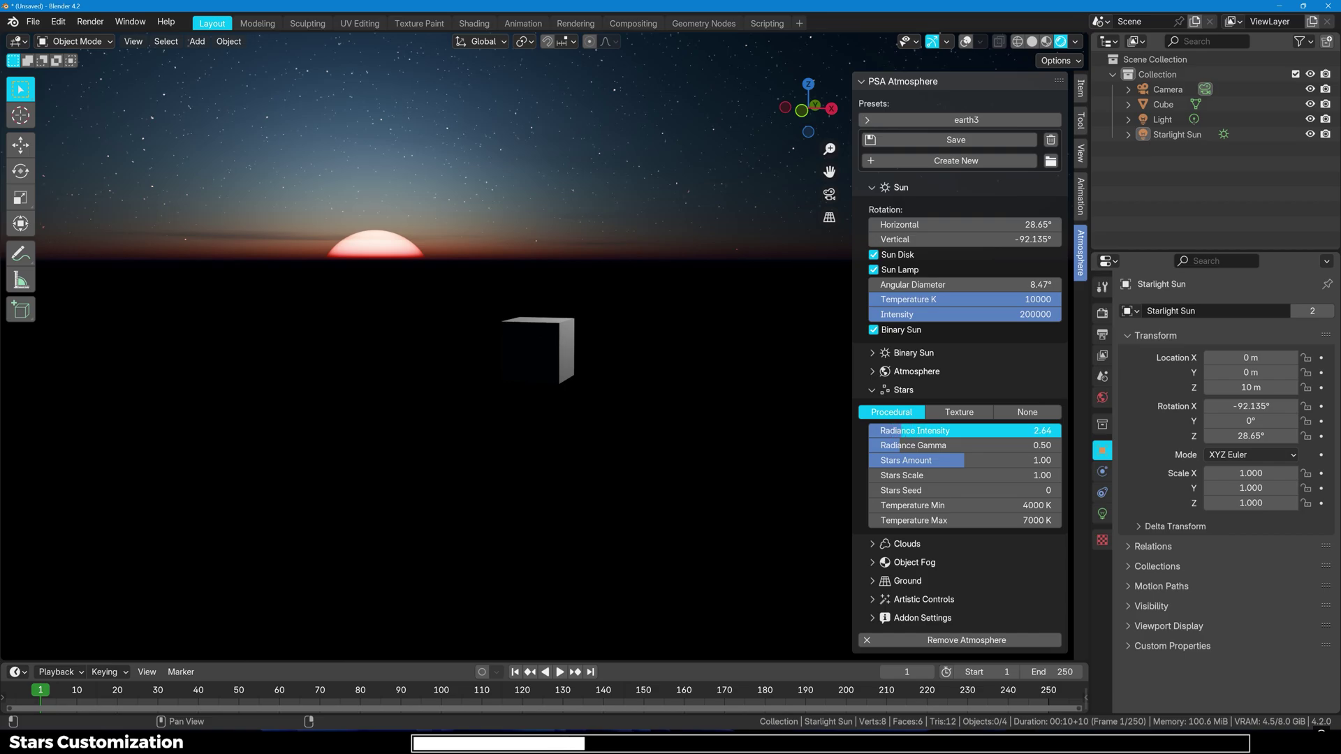
pyautogui.moveTo(976, 431); pyautogui.dragTo(975, 431)
pyautogui.moveTo(625, 392)
pyautogui.mouseDown(button='middle')
pyautogui.moveTo(630, 363)
pyautogui.moveTo(621, 377)
pyautogui.mouseUp(button='middle')
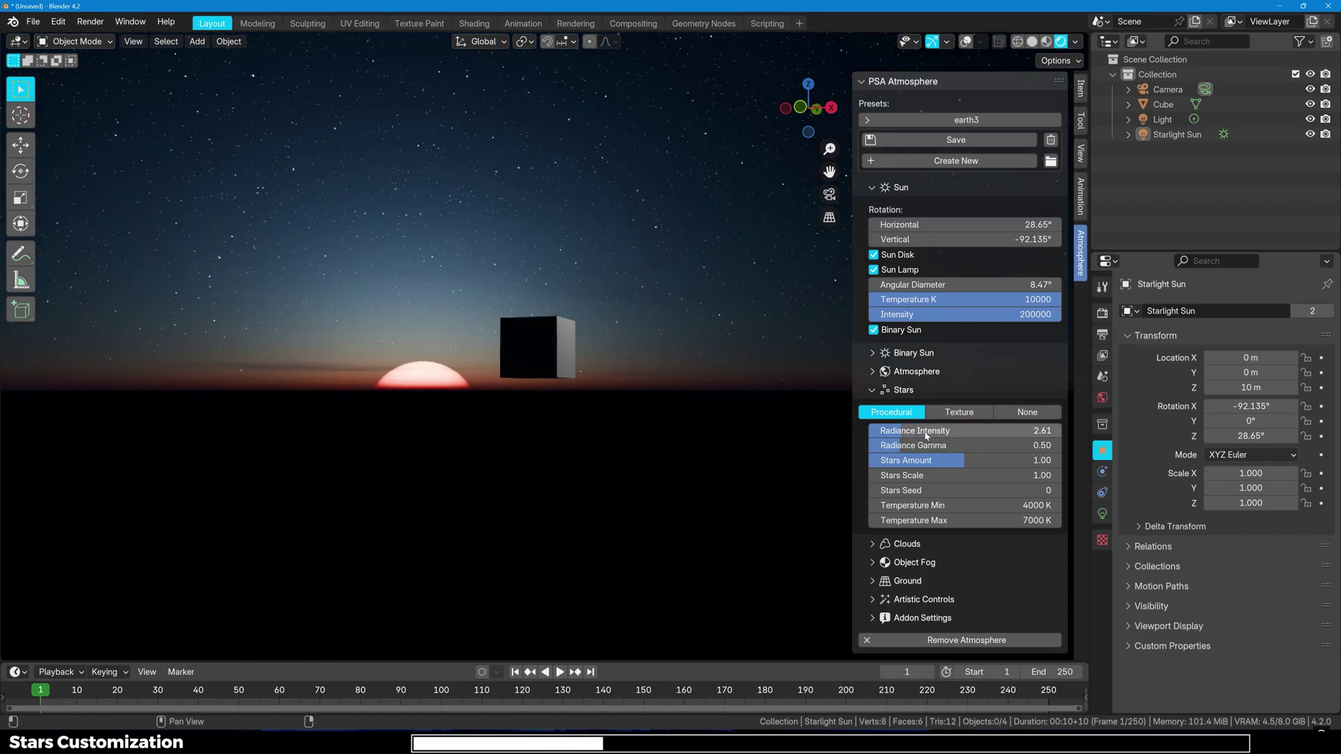
pyautogui.press('BackSpace')
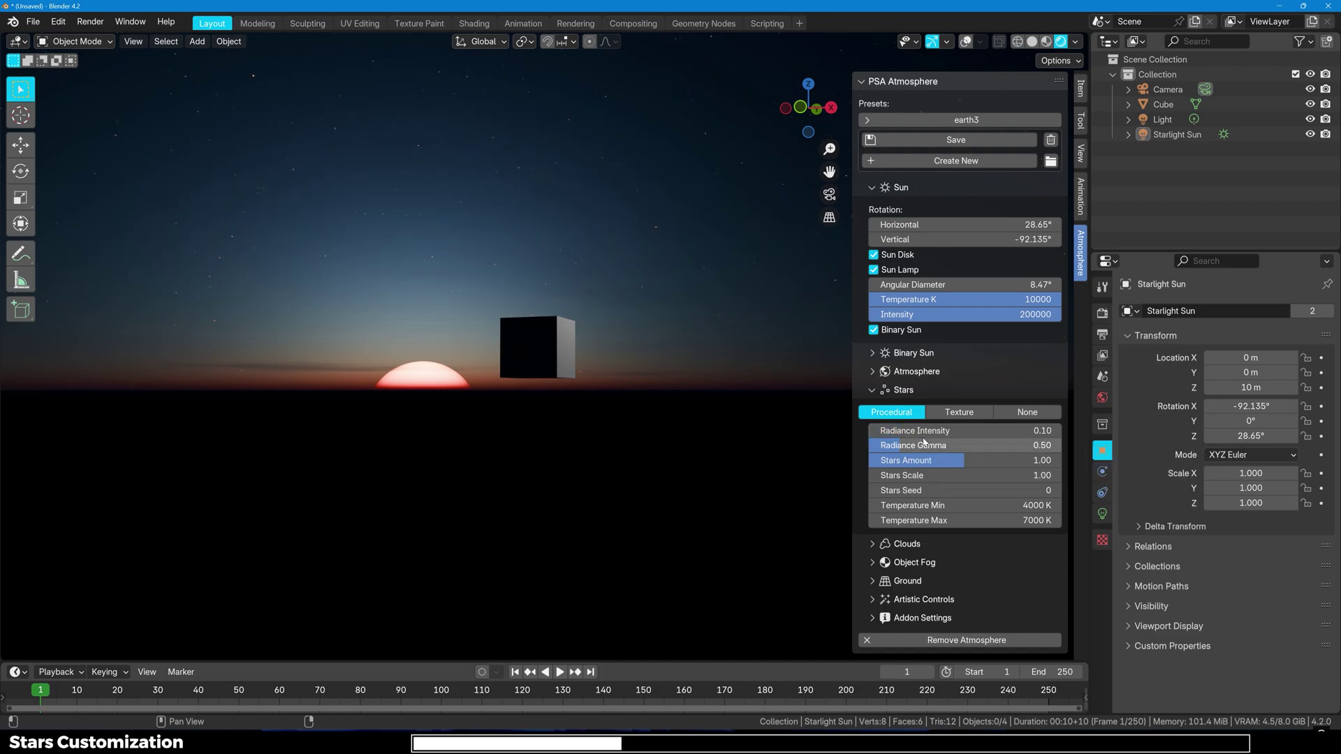
# - Set the star radiance gamma to 0.93, the stars amount to 1.02 and the stars seed to 194
pyautogui.moveTo(922, 450); pyautogui.dragTo(1061, 449)
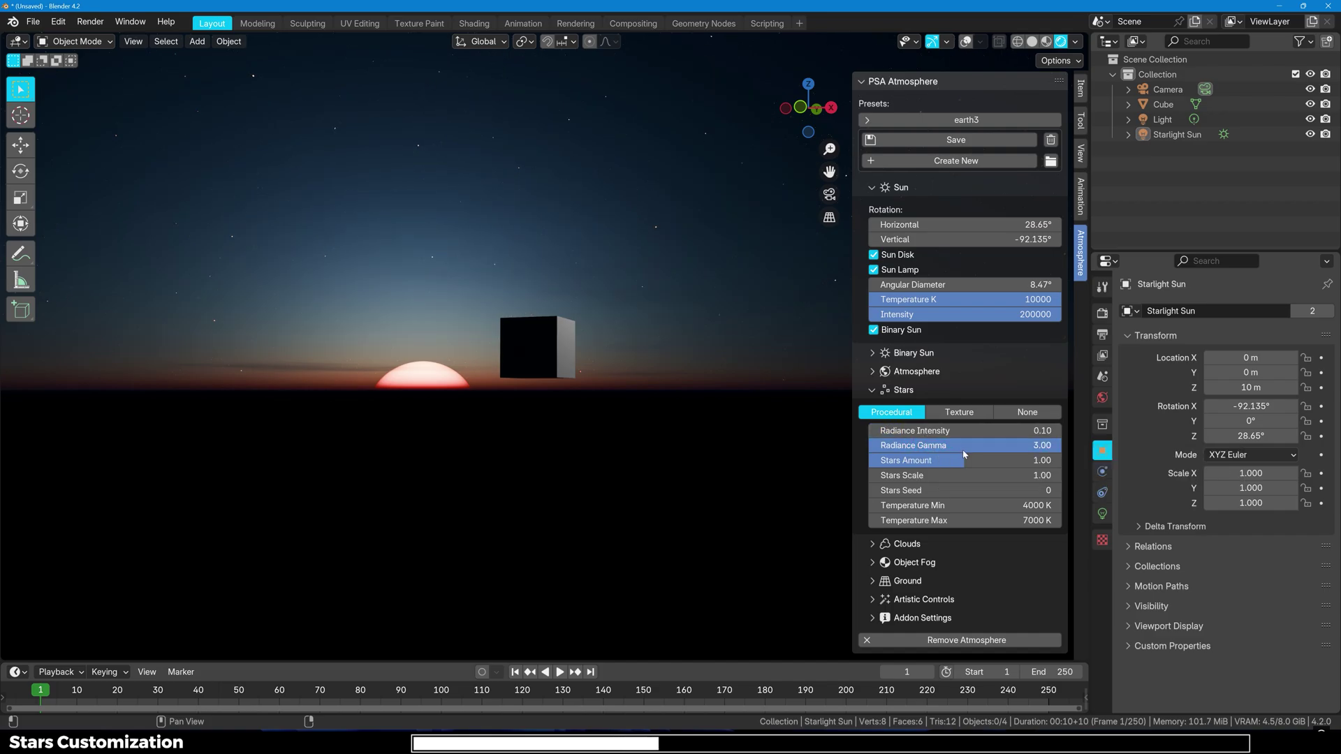
pyautogui.moveTo(963, 450); pyautogui.dragTo(871, 449)
pyautogui.moveTo(922, 461)
pyautogui.mouseDown()
pyautogui.moveTo(1006, 460)
pyautogui.moveTo(927, 460)
pyautogui.mouseUp()
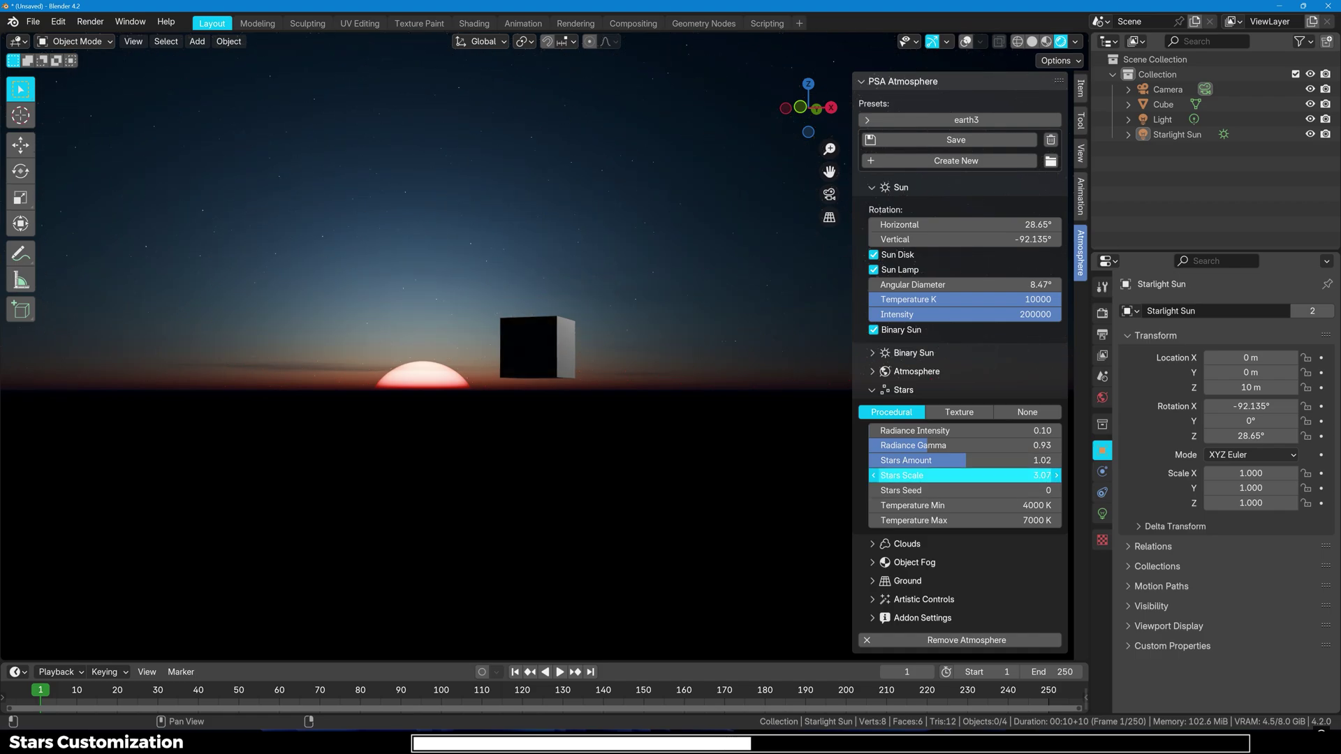
pyautogui.moveTo(947, 476); pyautogui.dragTo(1009, 491)
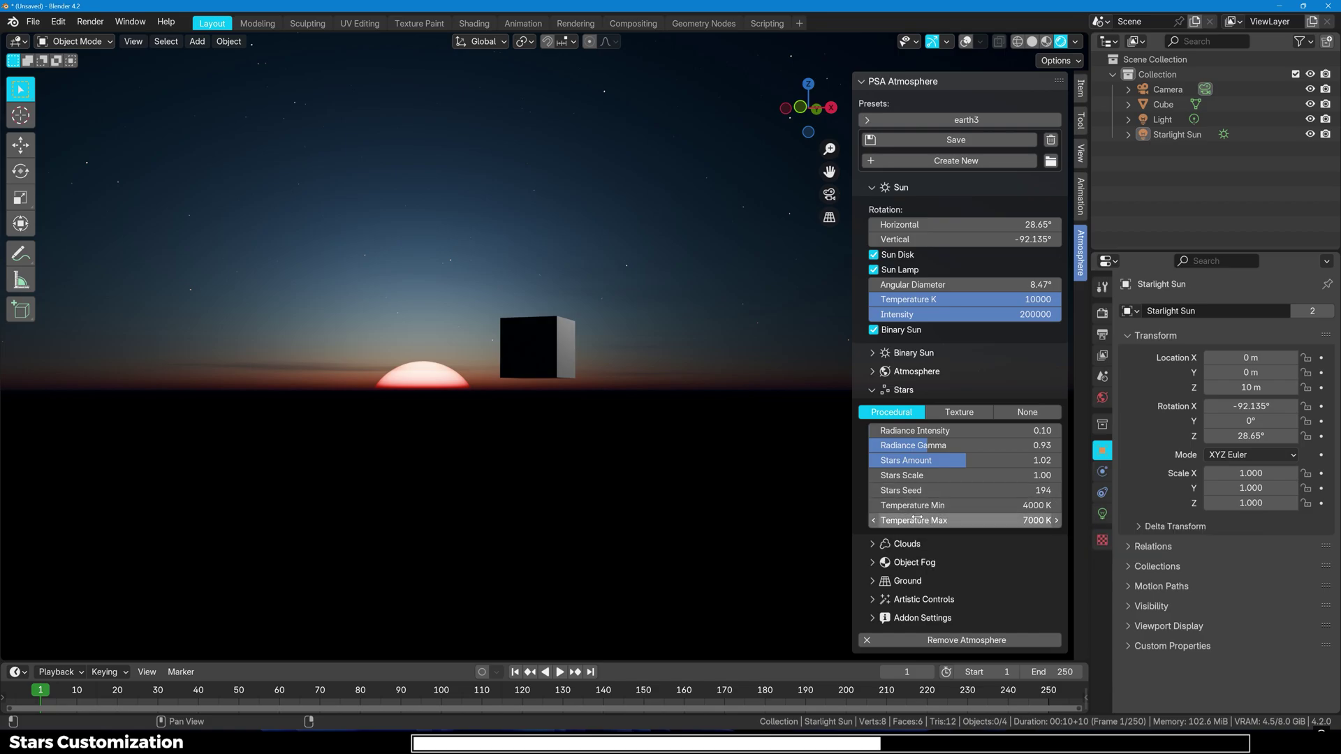
# - Widen the add-on's sidebar and try a maximum star temperature of 7014 K
pyautogui.moveTo(854, 458); pyautogui.dragTo(821, 458)
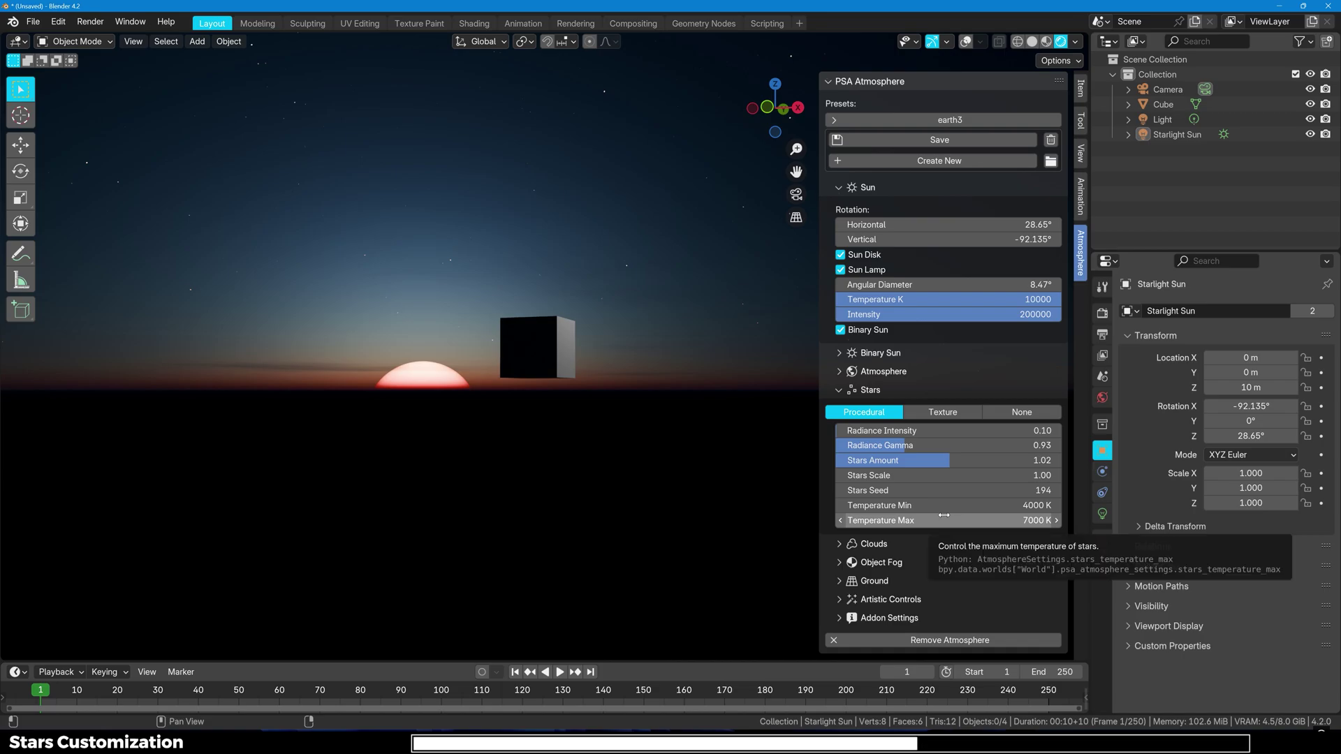
pyautogui.click(949, 512)
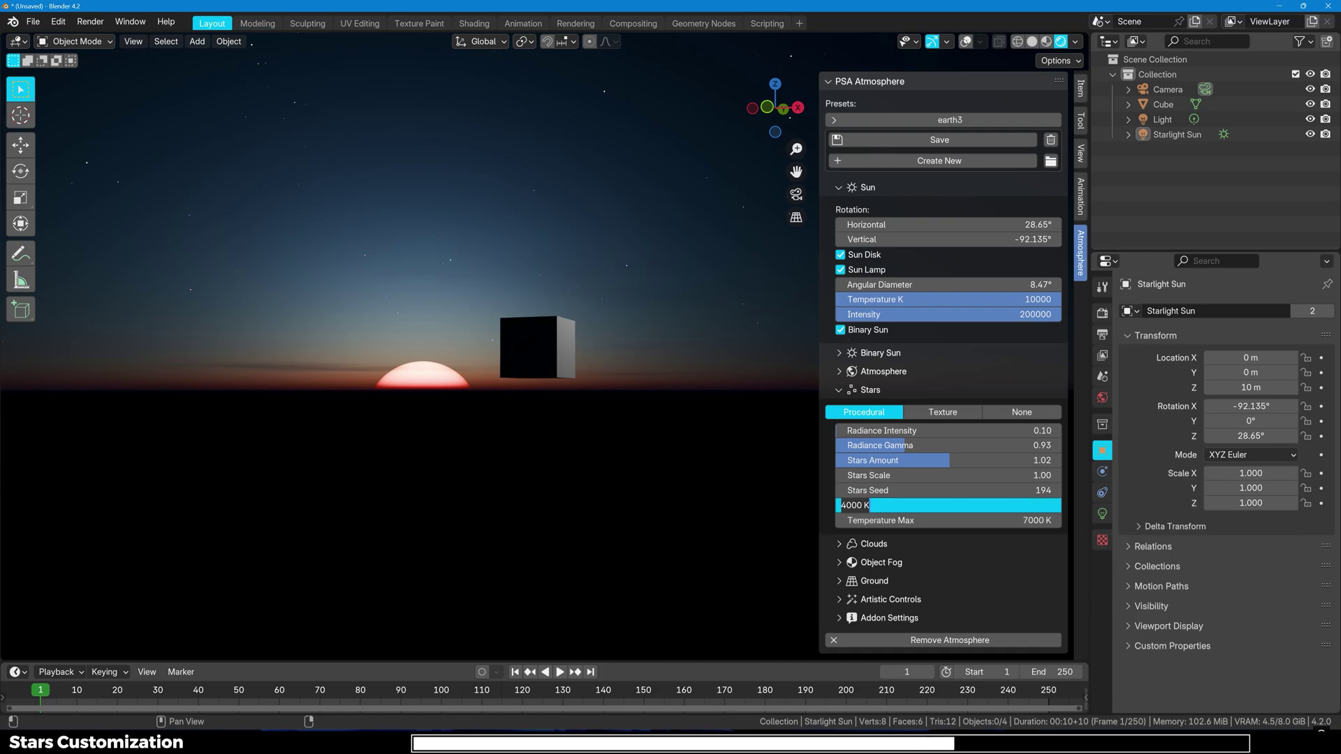
pyautogui.moveTo(949, 521); pyautogui.dragTo(954, 520)
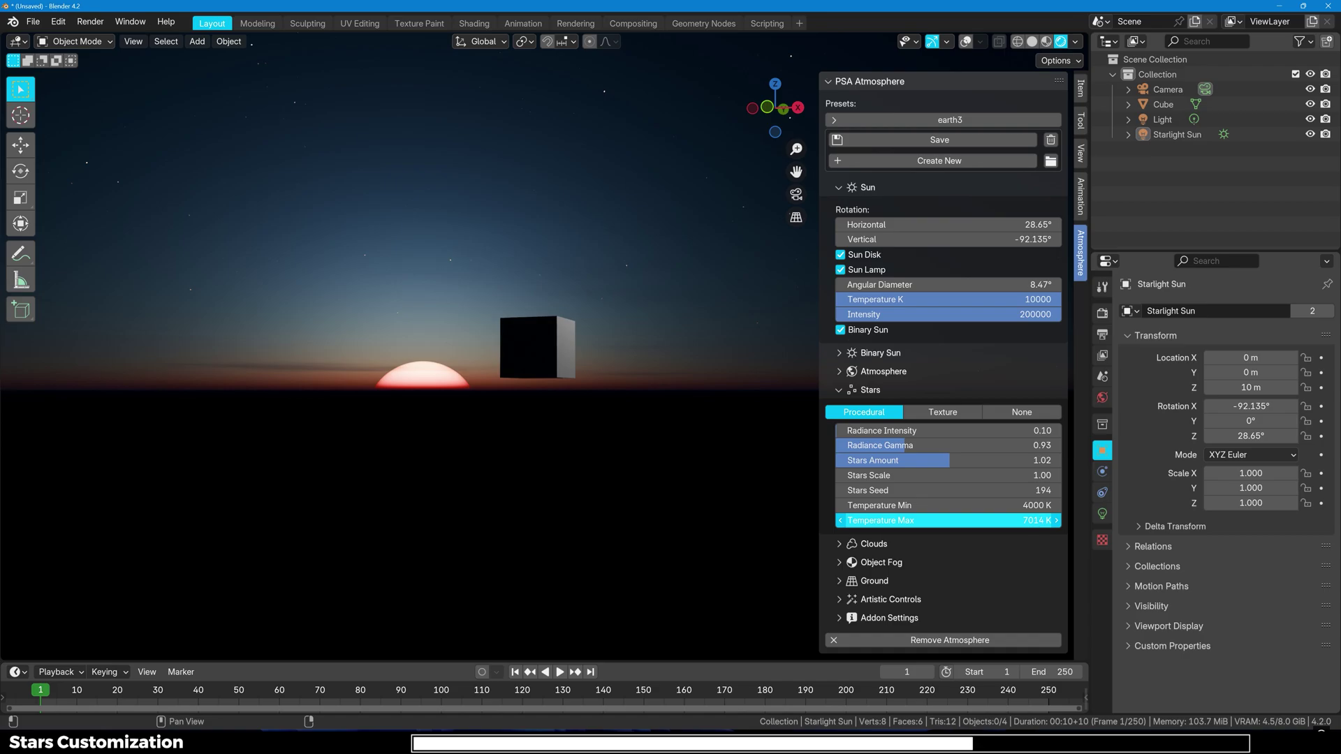
pyautogui.rightClick(926, 523)
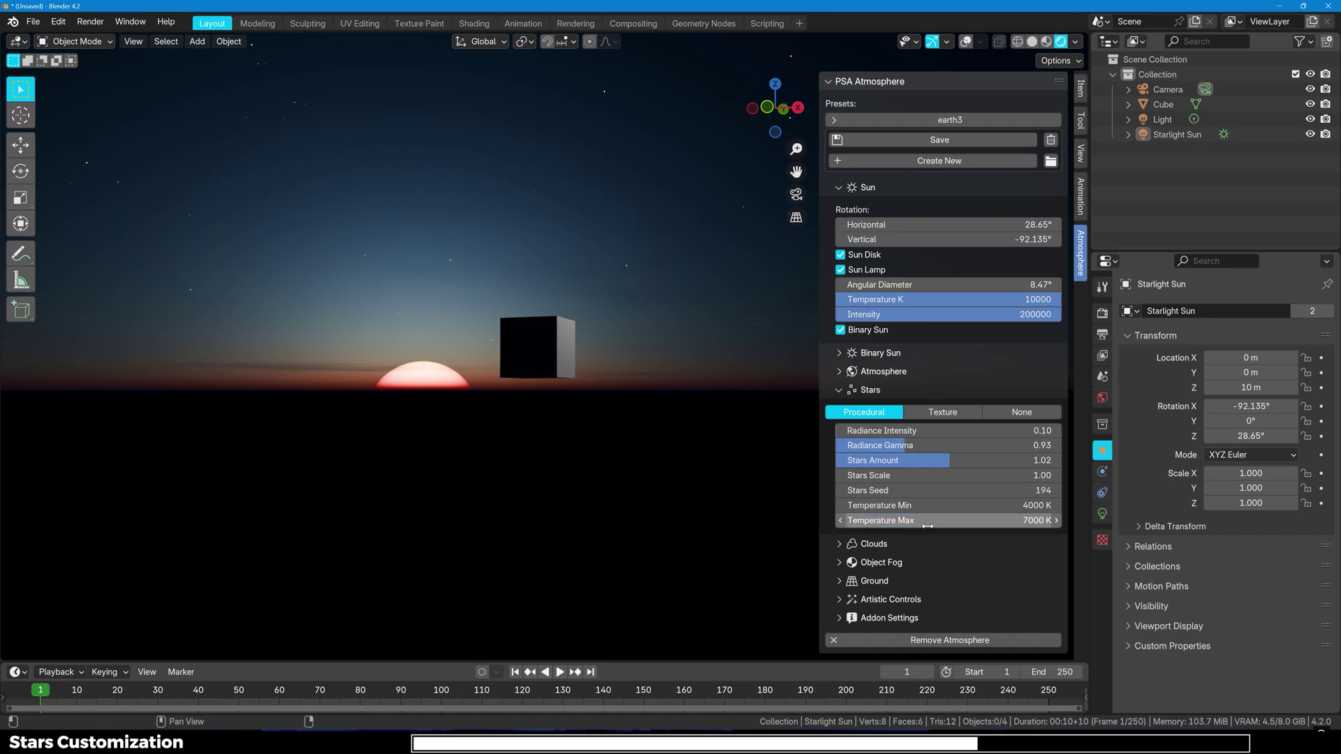
# - Try Texture as the star source with its new-image and open-image dialogs, and return to Procedural stars
pyautogui.click(950, 412)
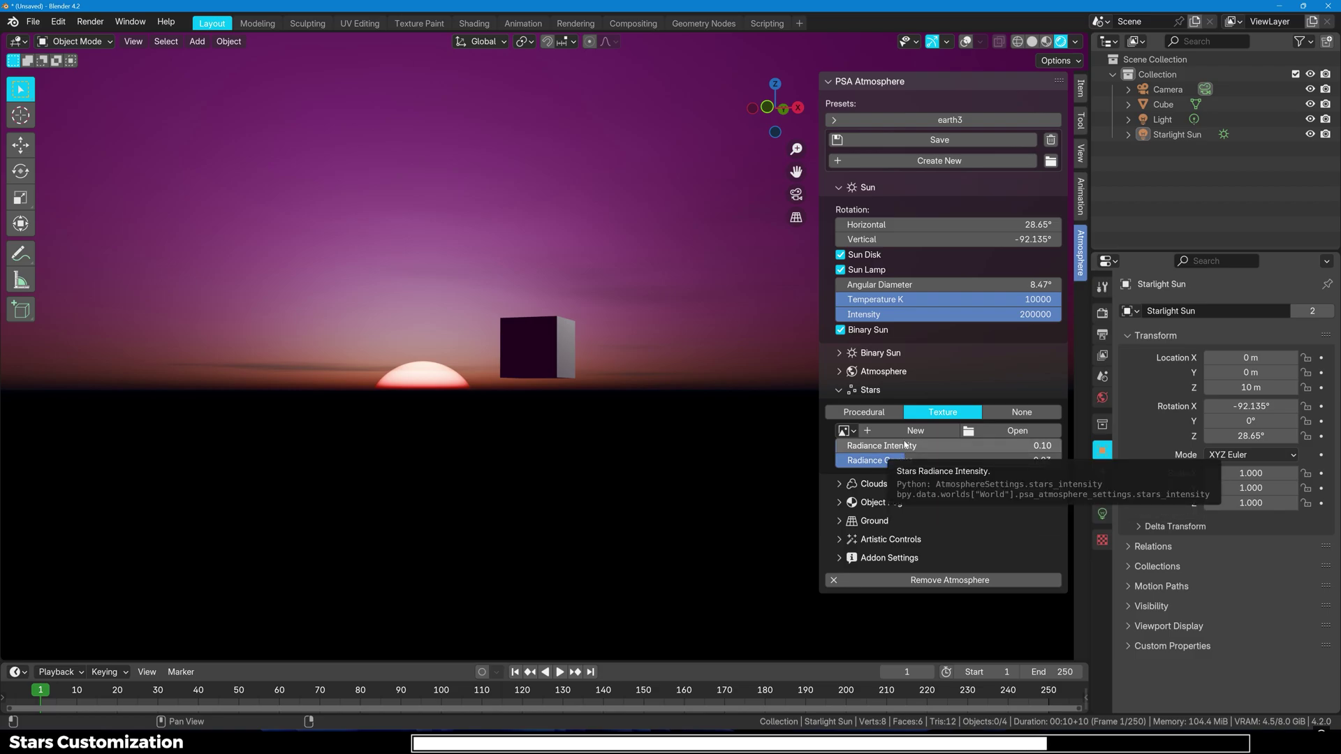
pyautogui.click(916, 430)
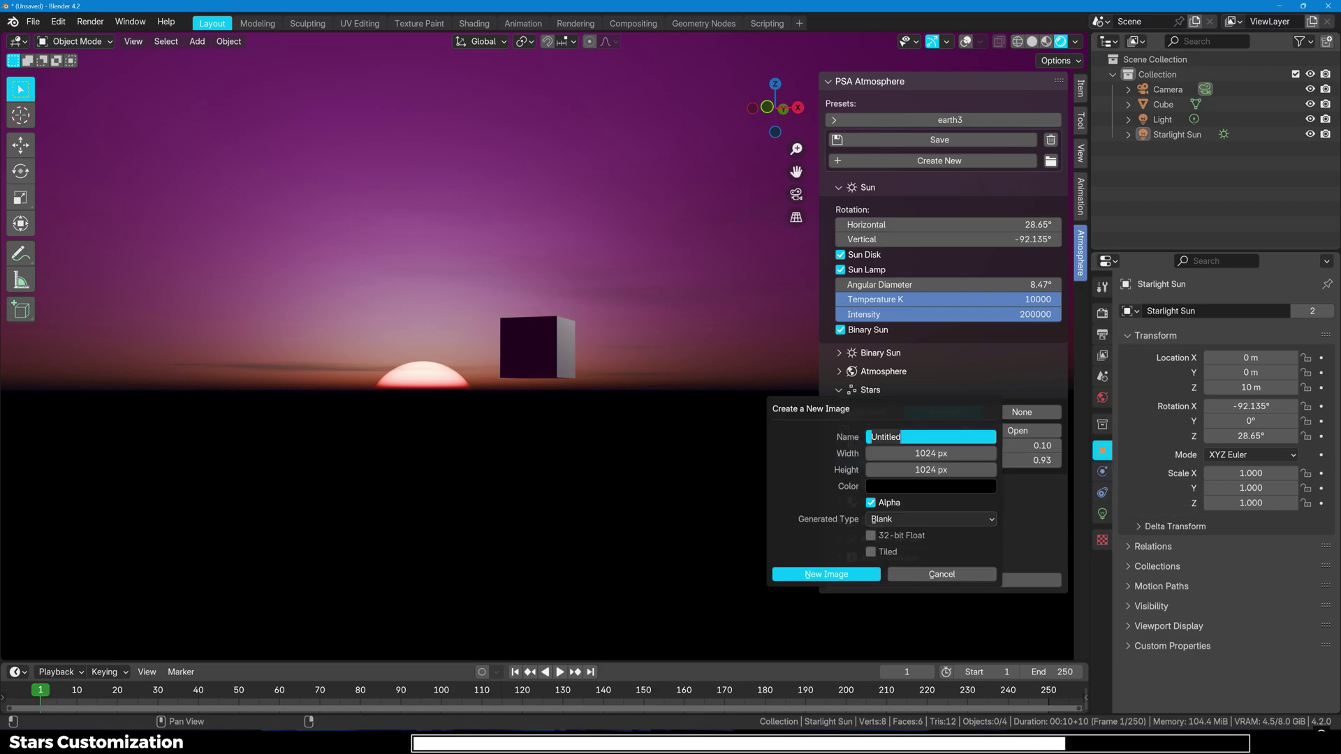
pyautogui.click(1019, 434)
pyautogui.click(1020, 433)
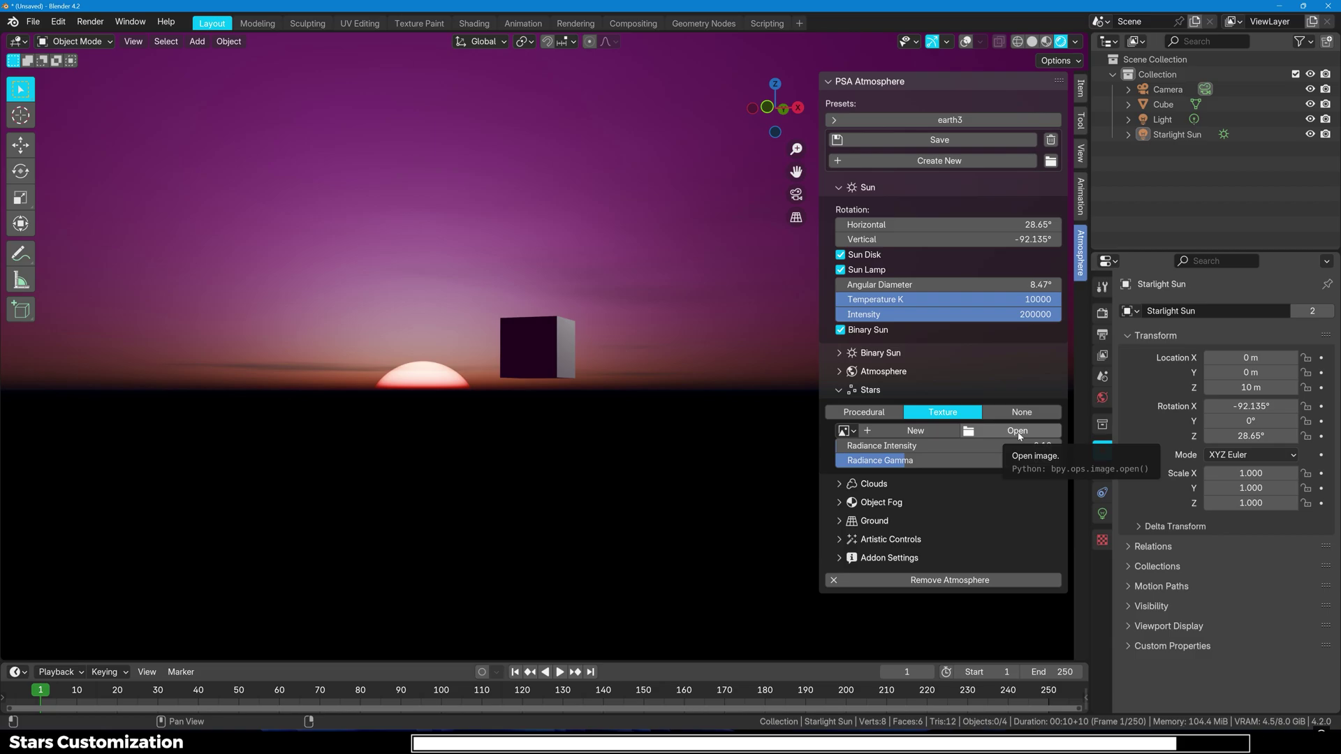
pyautogui.click(1017, 432)
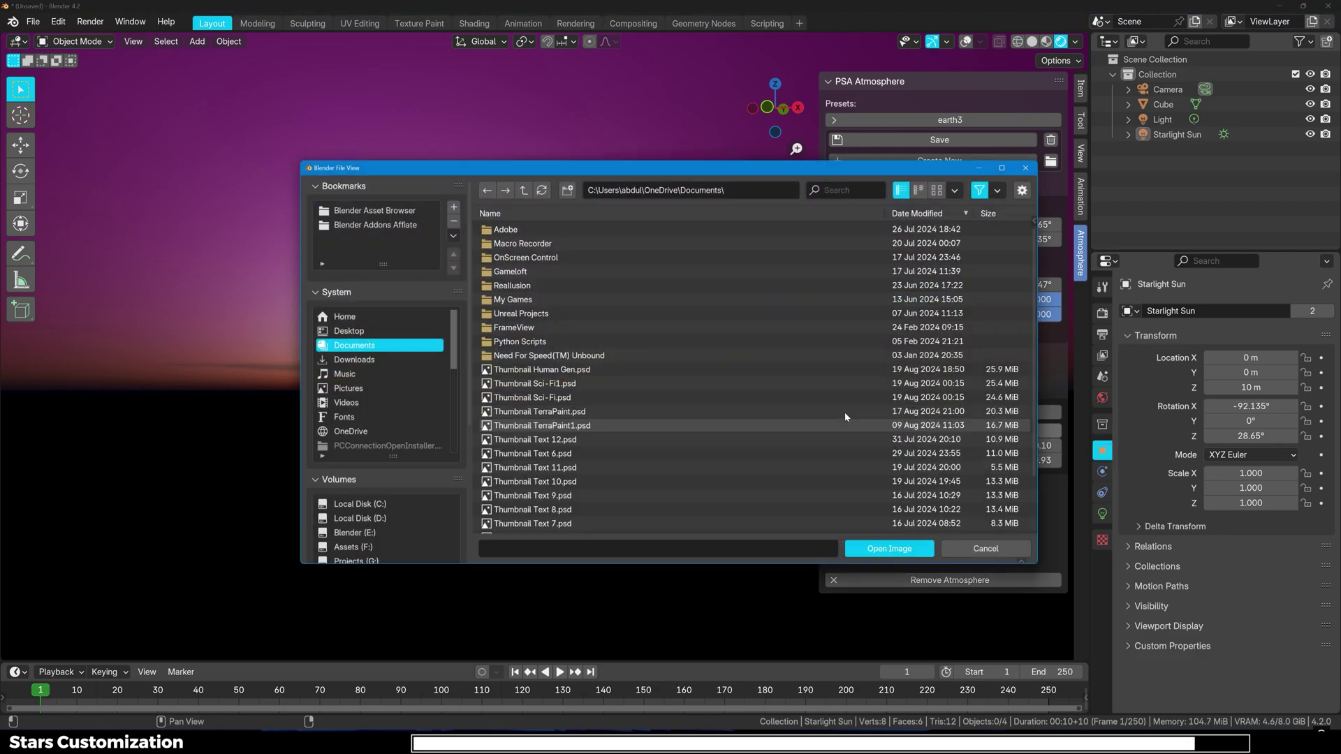
pyautogui.click(1013, 547)
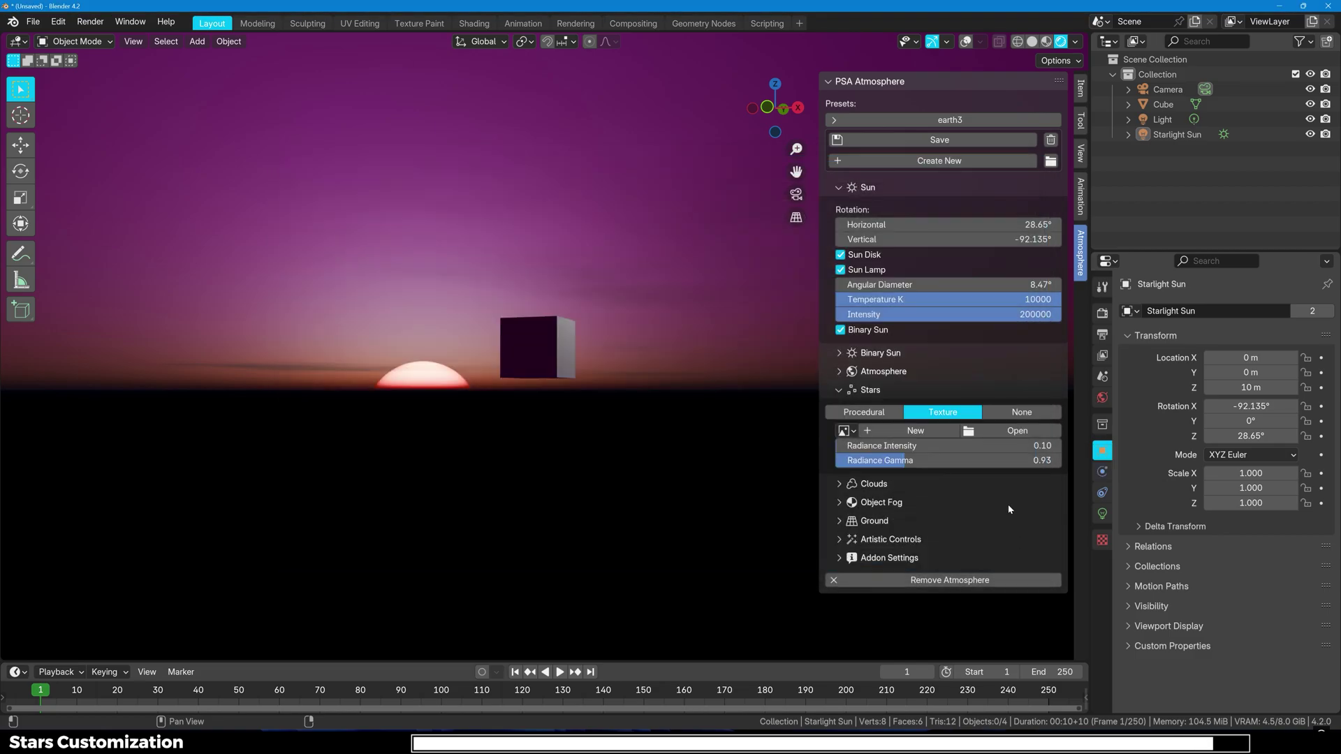
pyautogui.moveTo(987, 446); pyautogui.dragTo(1041, 446)
pyautogui.click(864, 412)
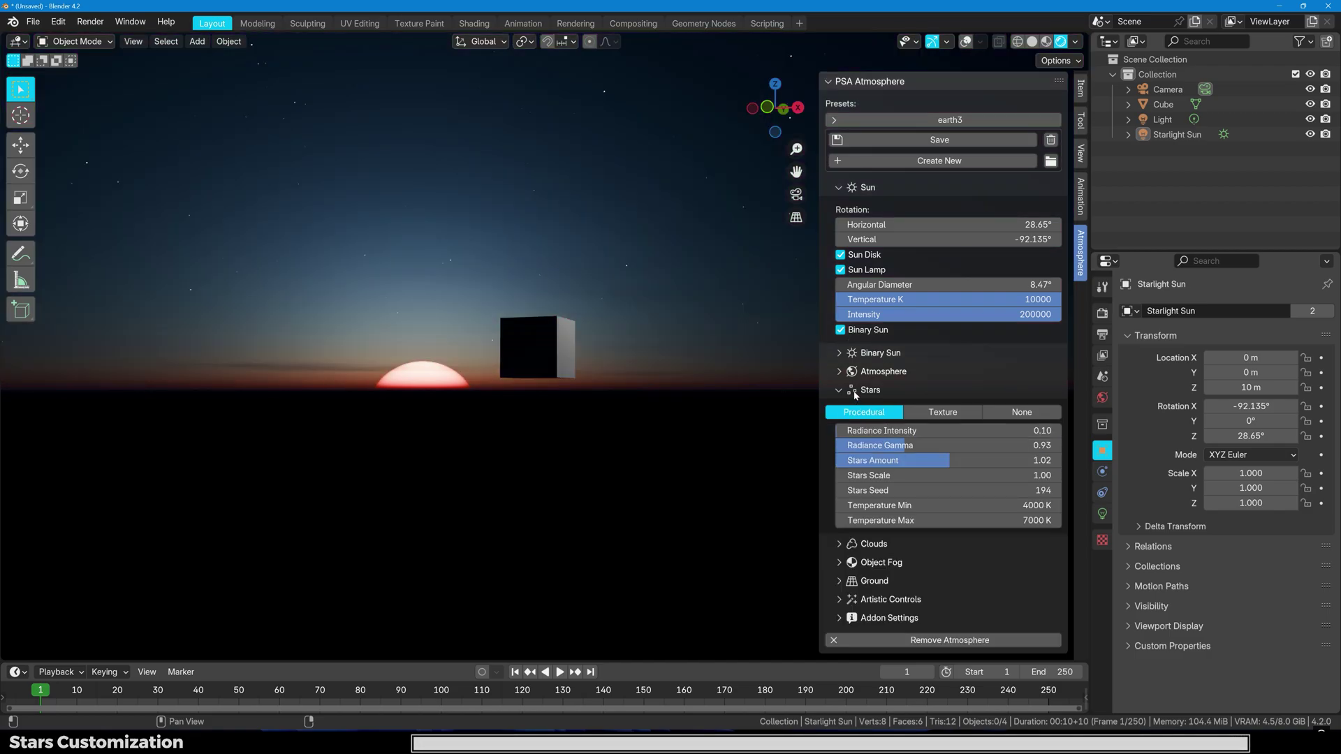
# - Collapse the Stars settings, expand the Clouds settings and widen the sidebar further
pyautogui.click(844, 390)
pyautogui.click(844, 411)
pyautogui.scroll(-3, 838, 317)
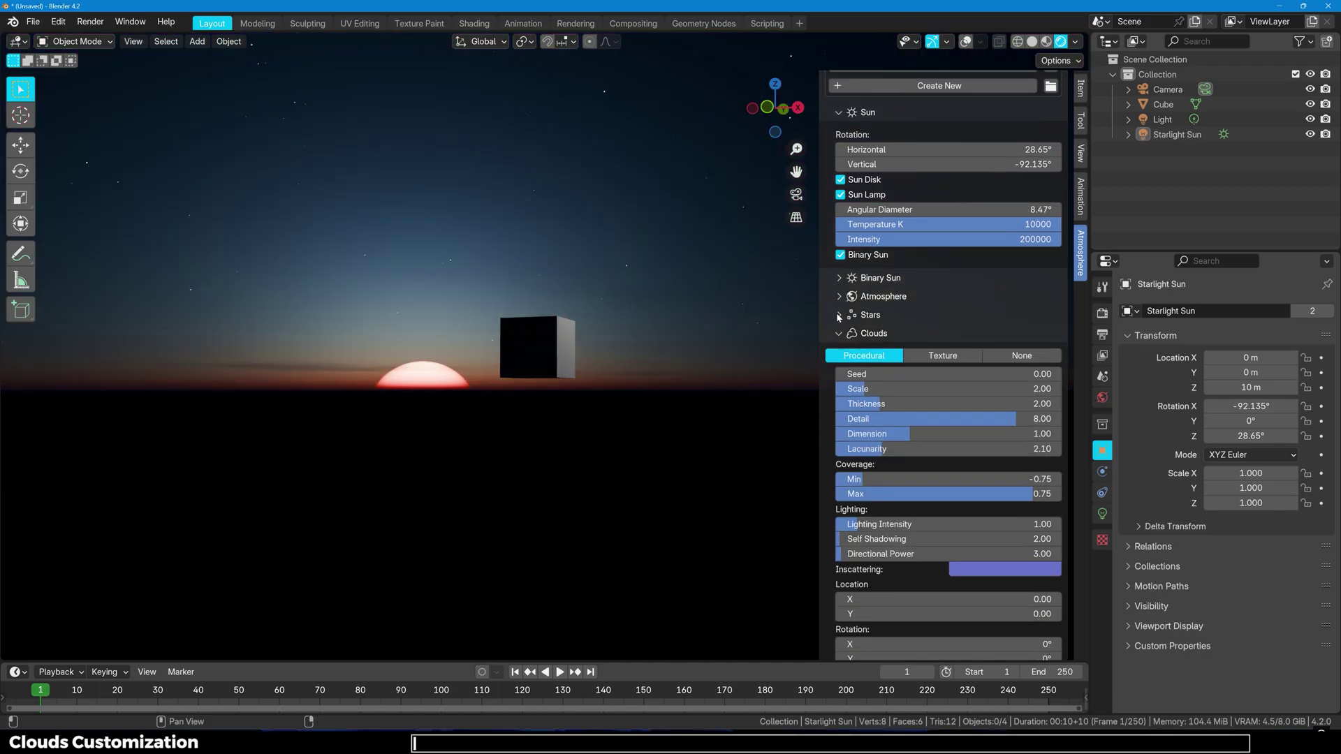
pyautogui.moveTo(818, 312); pyautogui.dragTo(779, 321)
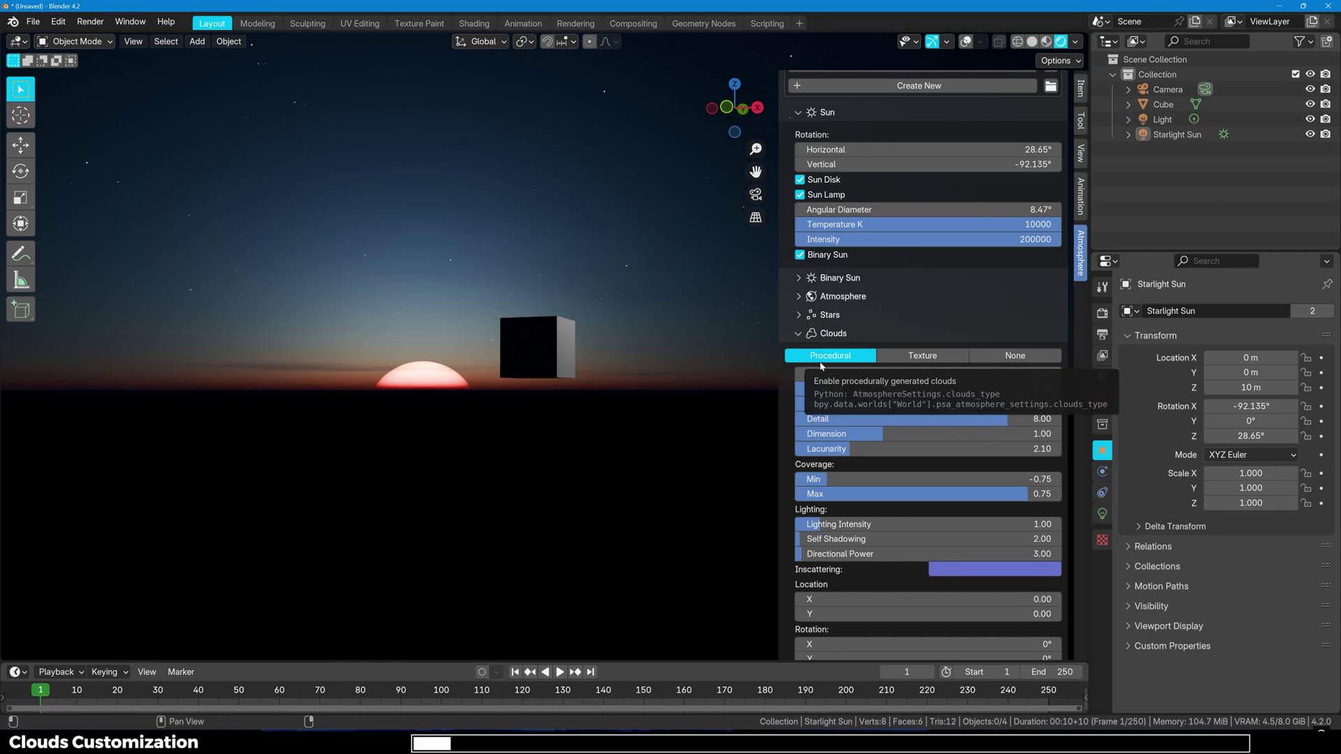
# - Set the procedural clouds' scale to 2.31, thickness and detail to 10, dimension to 0.49, lacunarity to 3.61 and minimum coverage to 0.05
pyautogui.moveTo(831, 388)
pyautogui.mouseDown()
pyautogui.moveTo(979, 388)
pyautogui.moveTo(883, 404)
pyautogui.moveTo(1060, 404)
pyautogui.mouseUp()
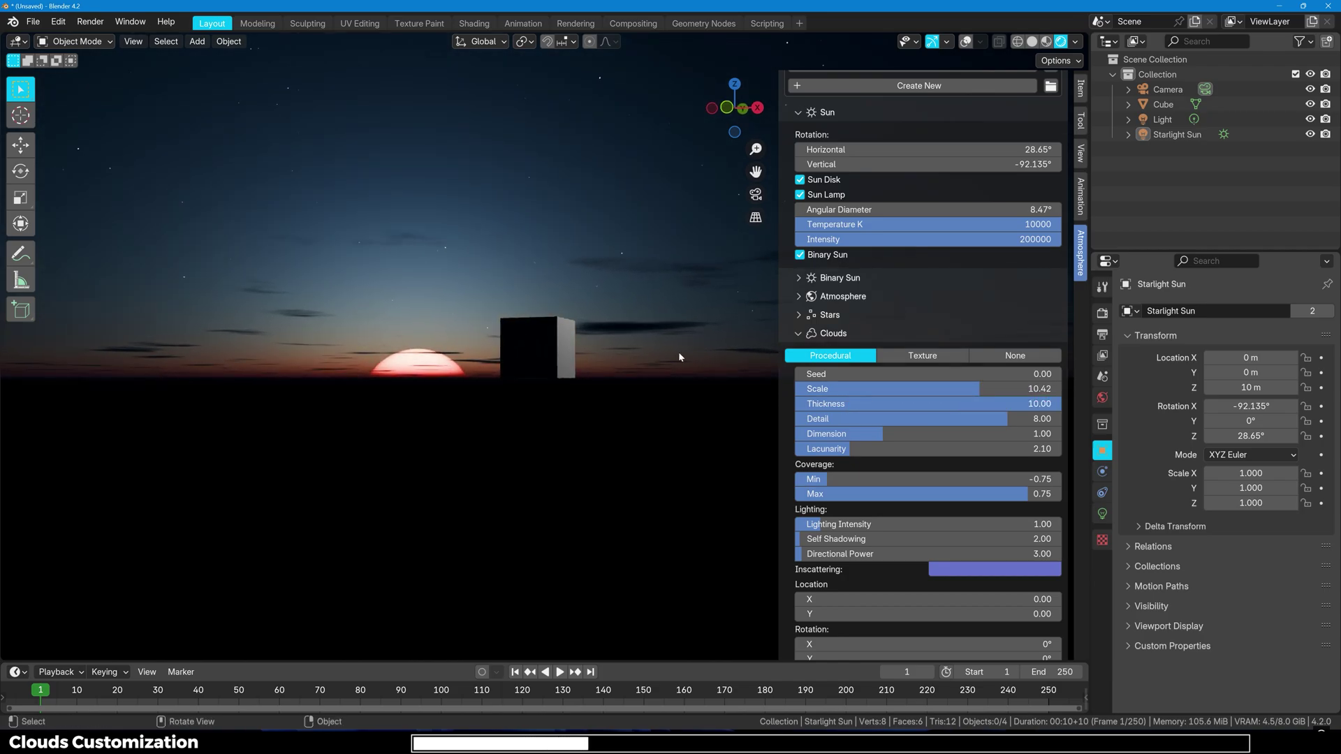
pyautogui.moveTo(978, 388); pyautogui.dragTo(835, 388)
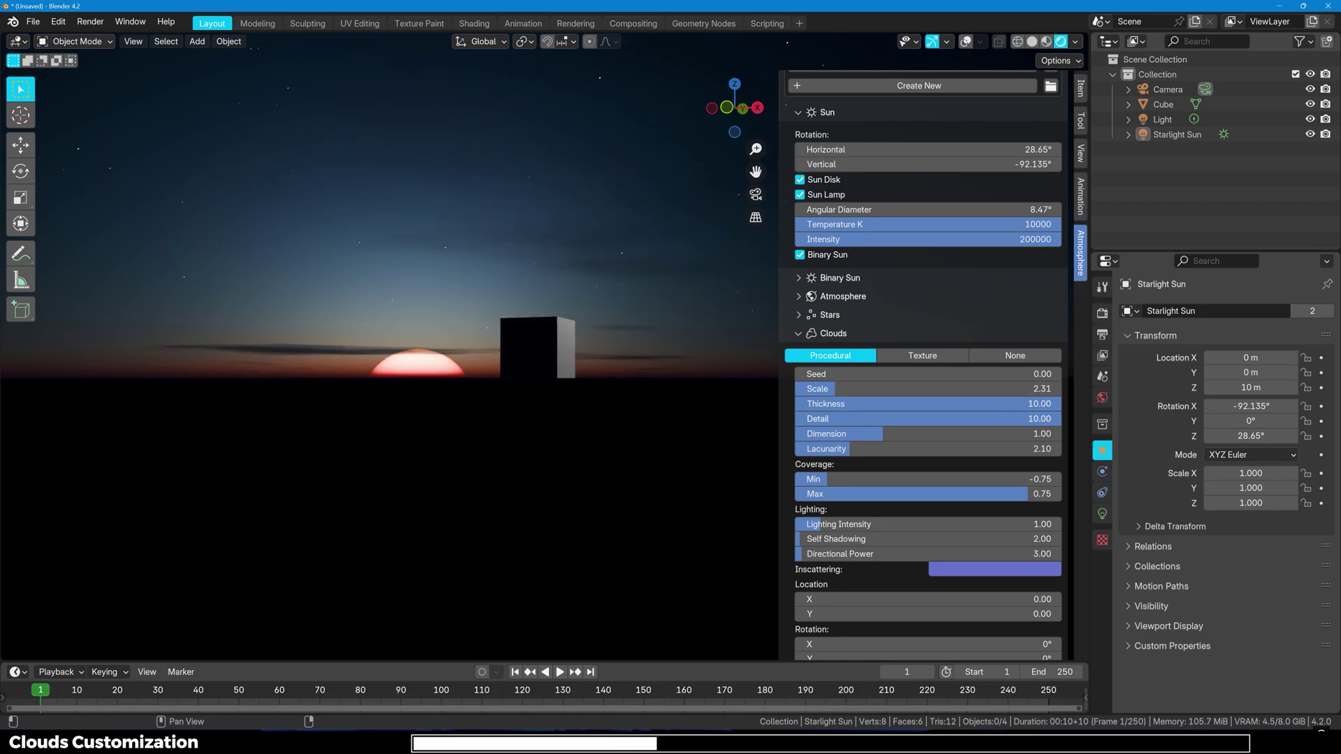
pyautogui.moveTo(898, 431); pyautogui.dragTo(935, 482)
pyautogui.moveTo(845, 449); pyautogui.dragTo(890, 449)
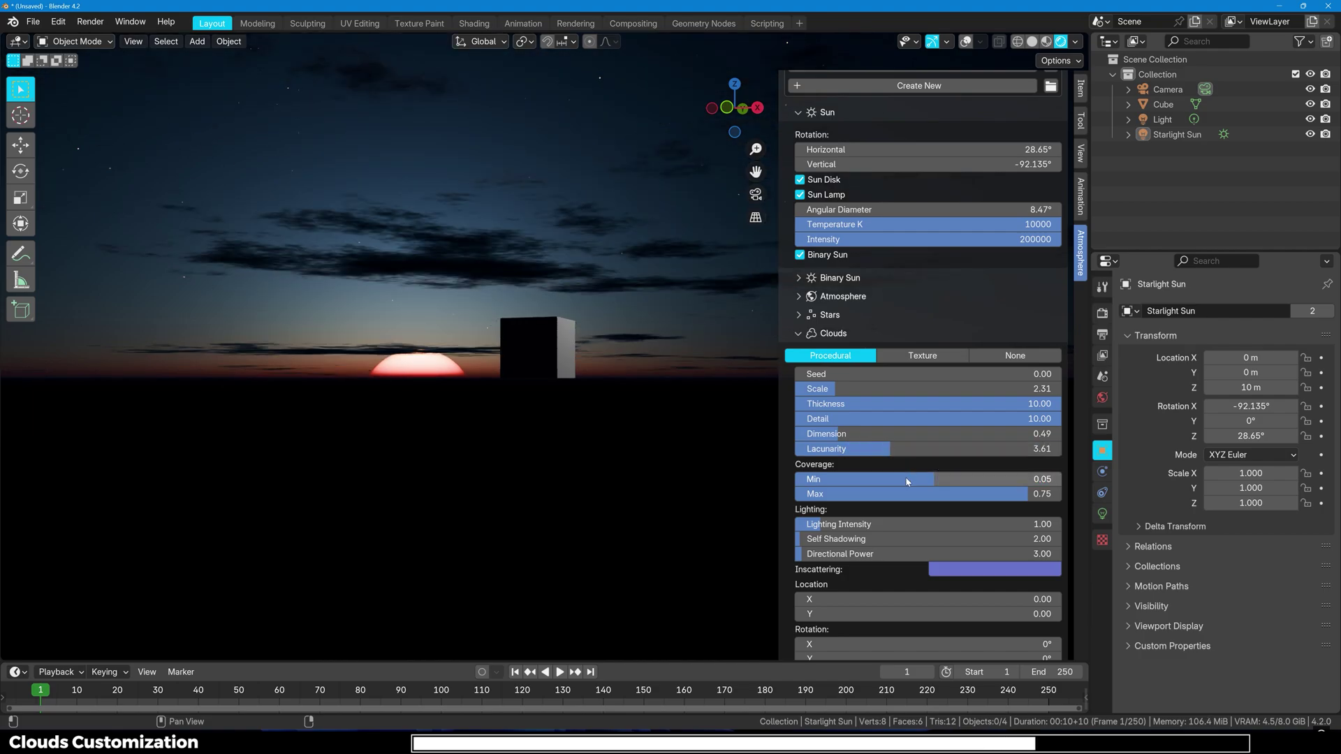
# - Try changing the clouds' lighting intensity and shifting their X location, cancelling each change
pyautogui.scroll(-2, 864, 482)
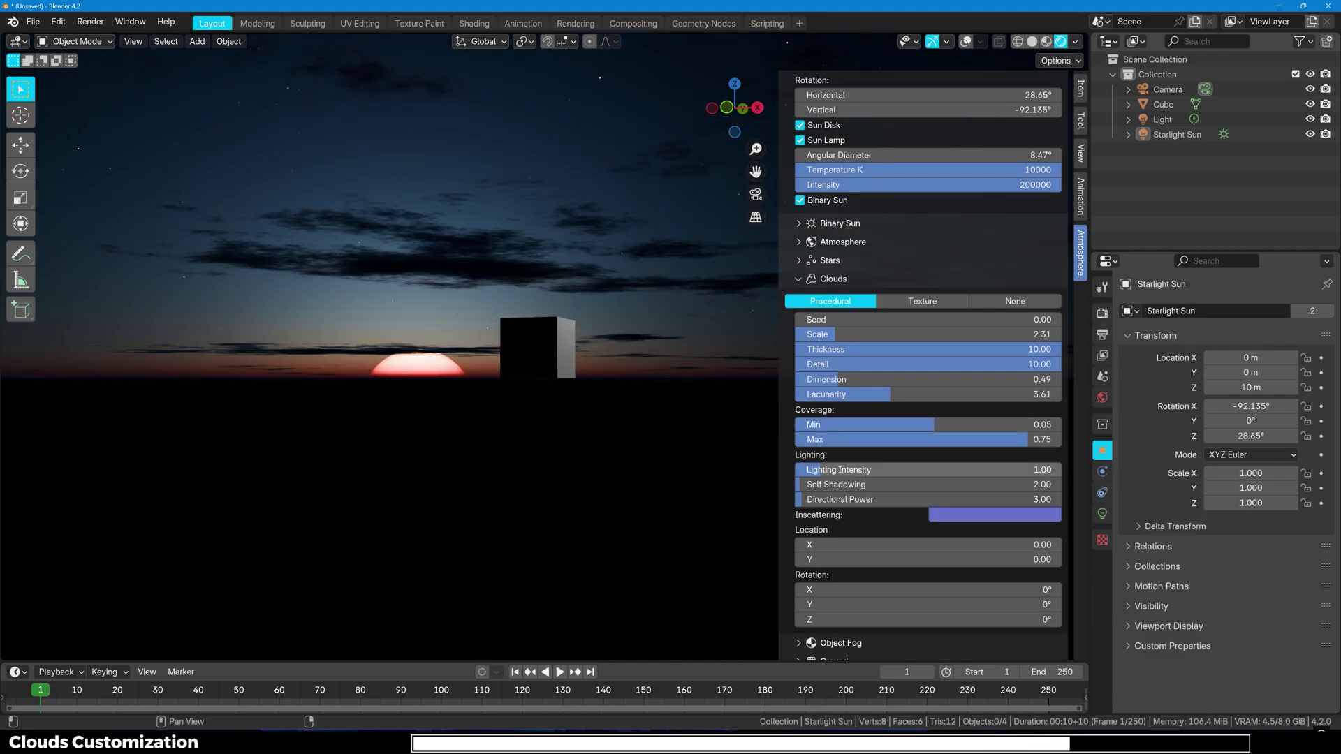
pyautogui.moveTo(866, 470); pyautogui.dragTo(950, 470)
pyautogui.rightClick(950, 470)
pyautogui.moveTo(936, 205); pyautogui.dragTo(939, 211, button='middle')
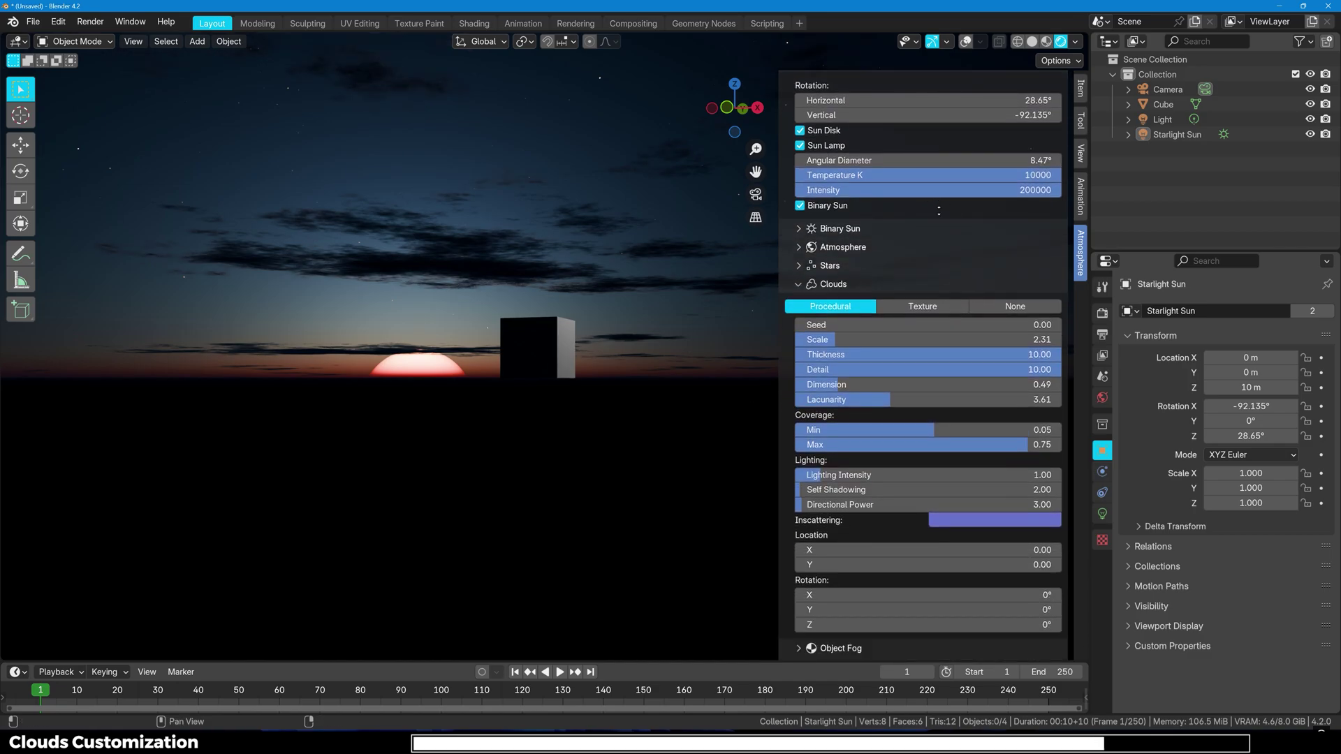
pyautogui.scroll(-2, 939, 211)
pyautogui.moveTo(929, 493); pyautogui.dragTo(950, 494)
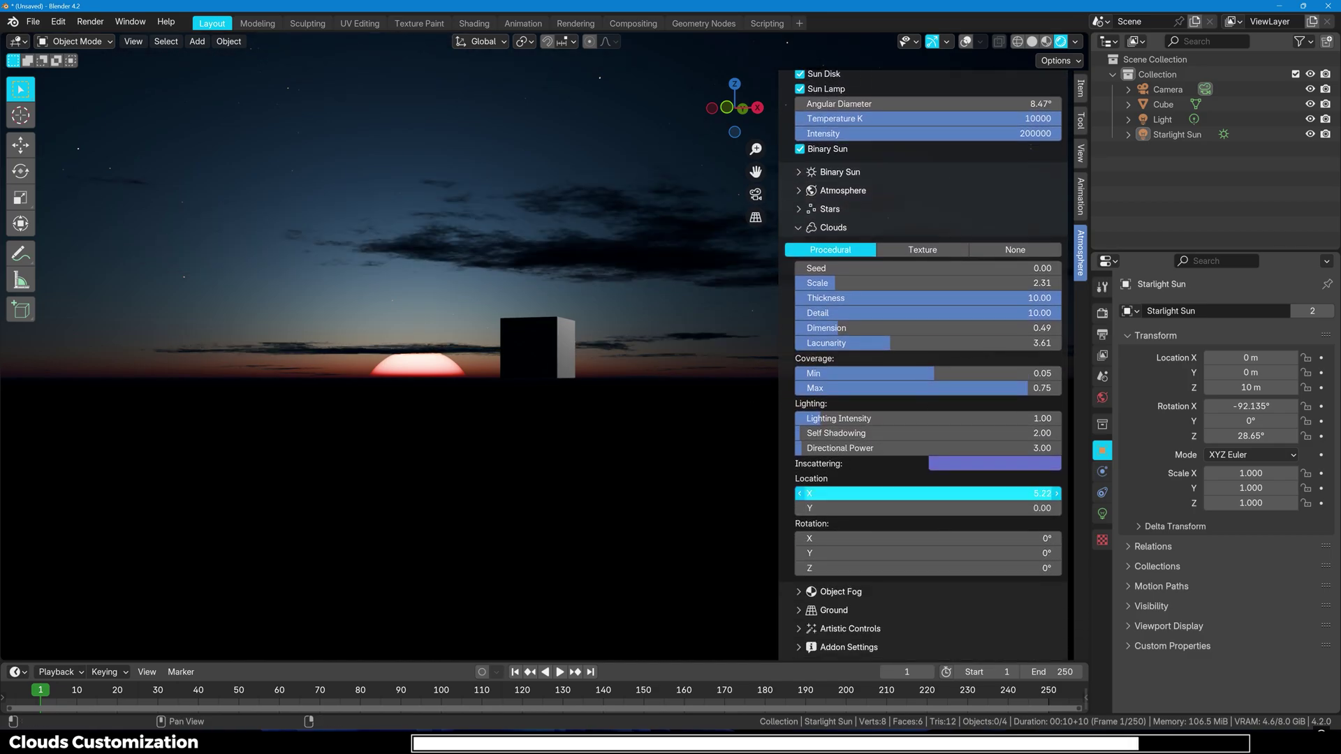
pyautogui.rightClick(853, 493)
# - Try a cloud X rotation of 25° and a Y location of -10.92, and reset the Y location to 0
pyautogui.moveTo(849, 539); pyautogui.dragTo(873, 543)
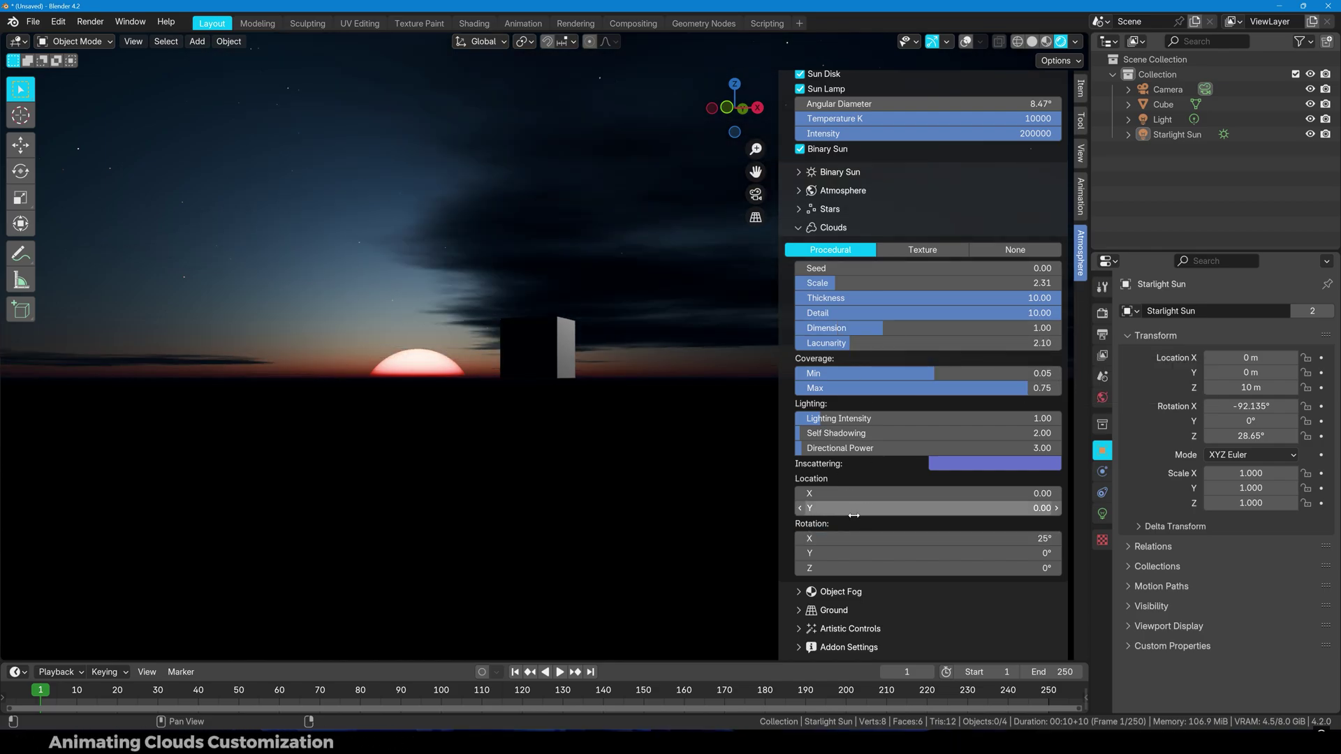
pyautogui.moveTo(853, 515); pyautogui.dragTo(738, 515)
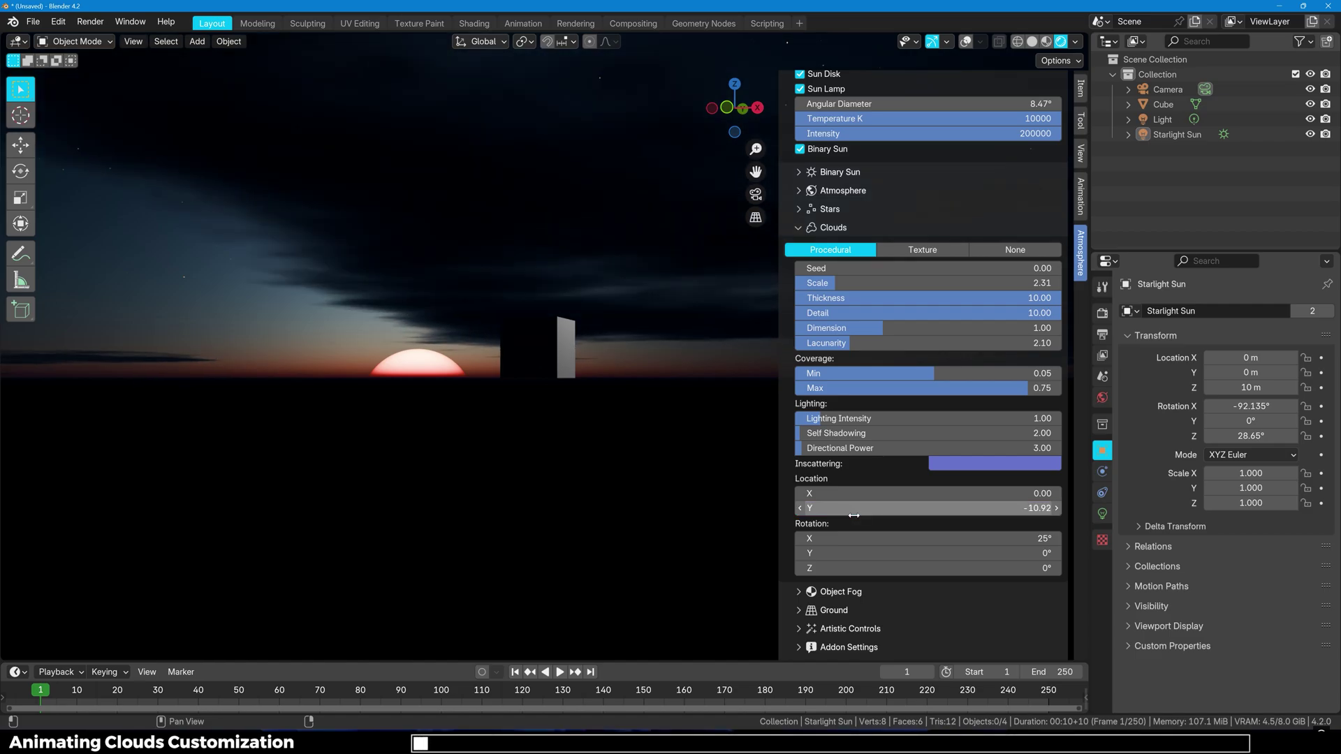
pyautogui.click(854, 509)
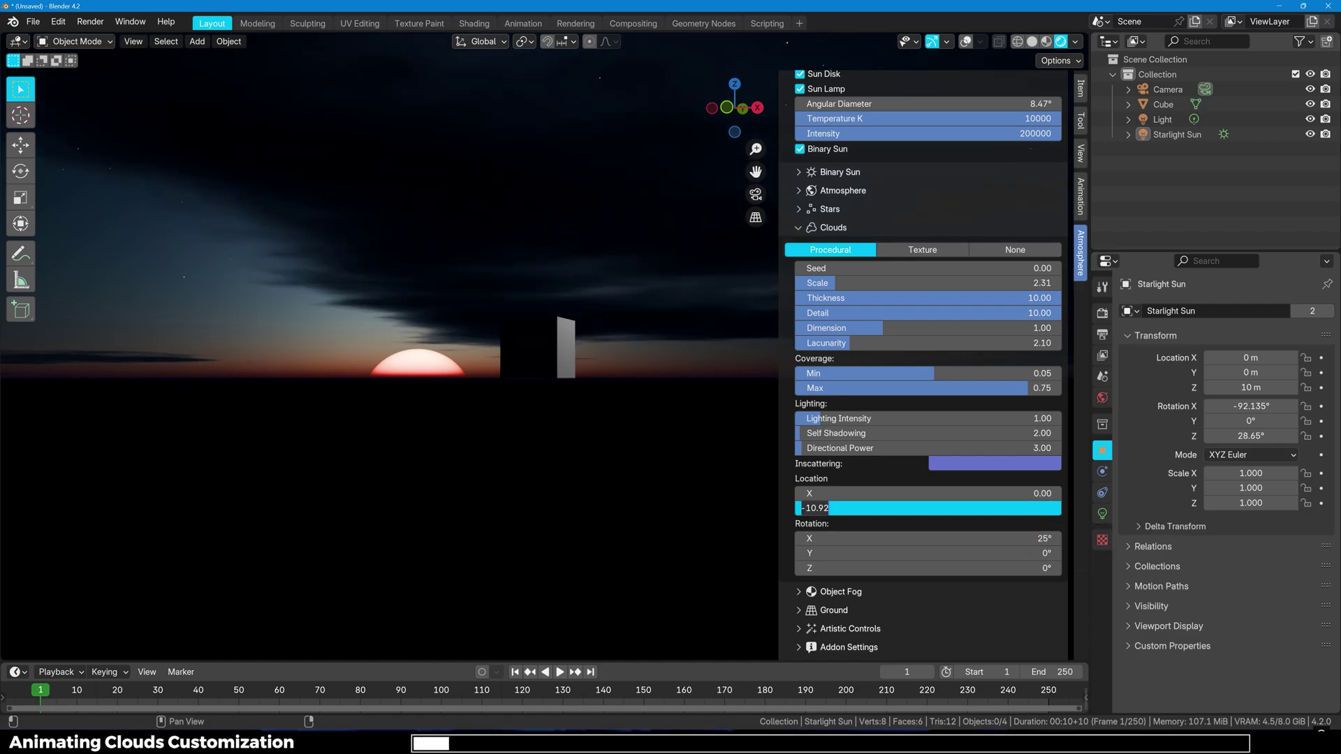
pyautogui.write('0')
pyautogui.press('Return')
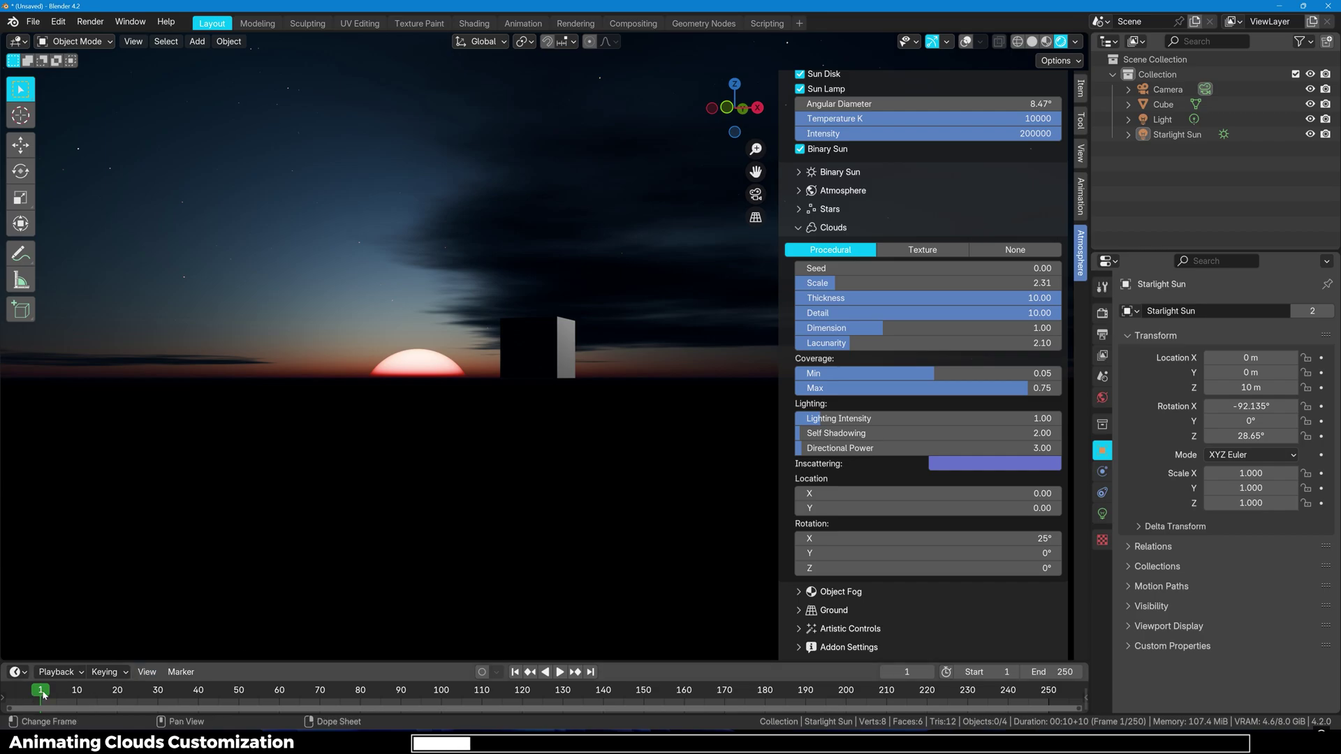
# - At frame 1, keyframe the clouds' seed and location, and keyframe their rotation with X set to 0°
pyautogui.press('i')
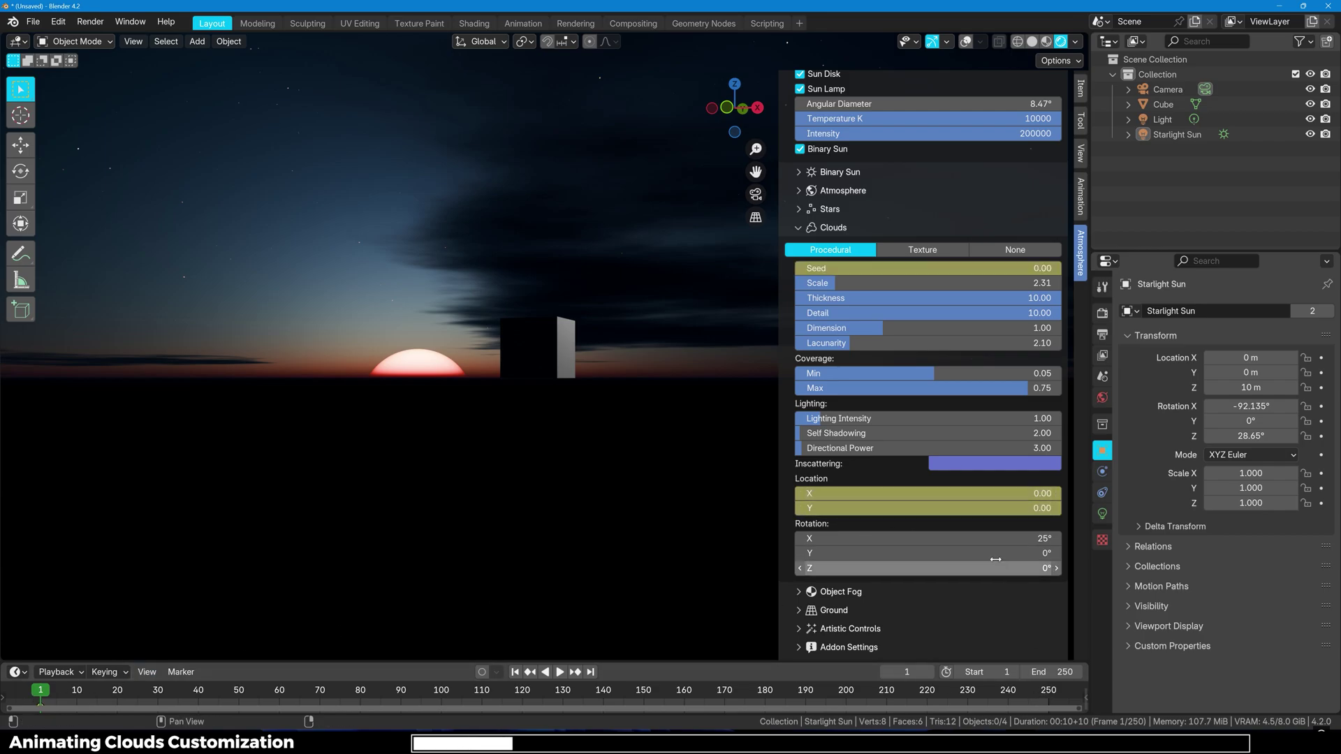
pyautogui.click(929, 538)
pyautogui.write('0')
pyautogui.press('Return')
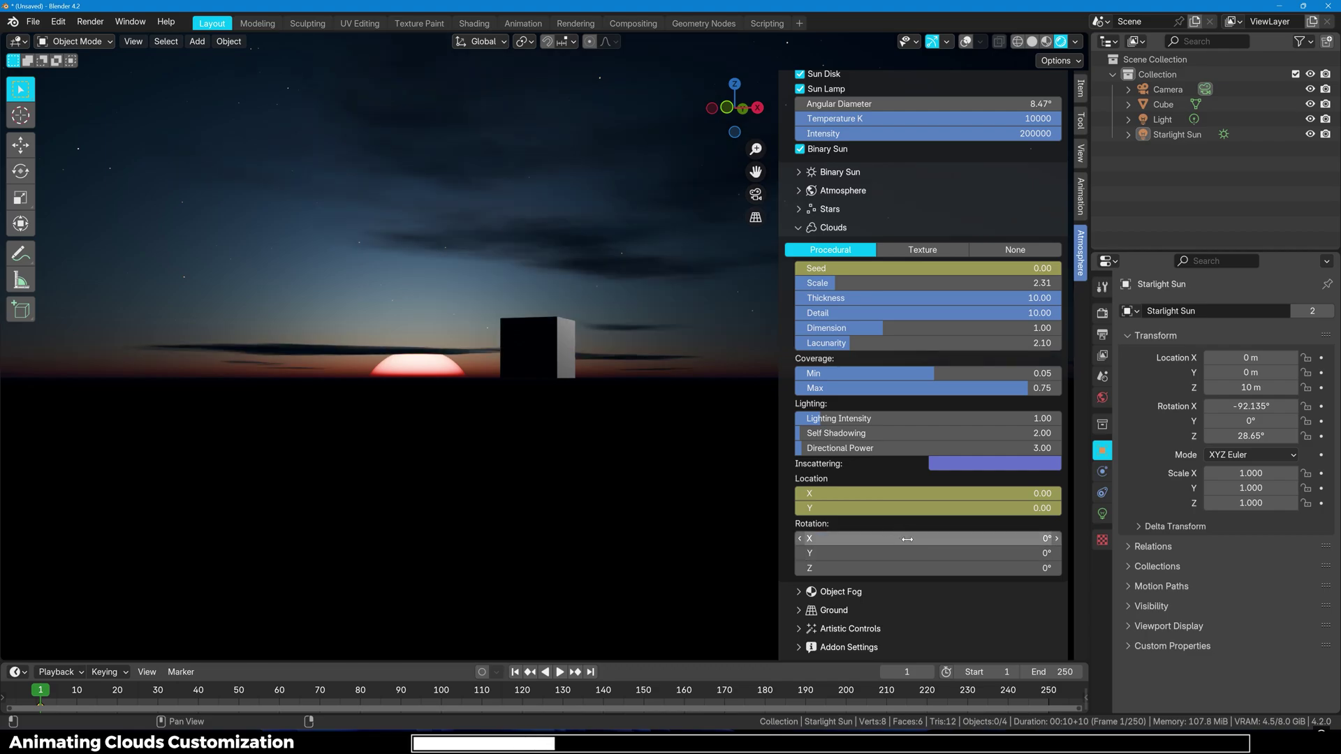
pyautogui.press('i')
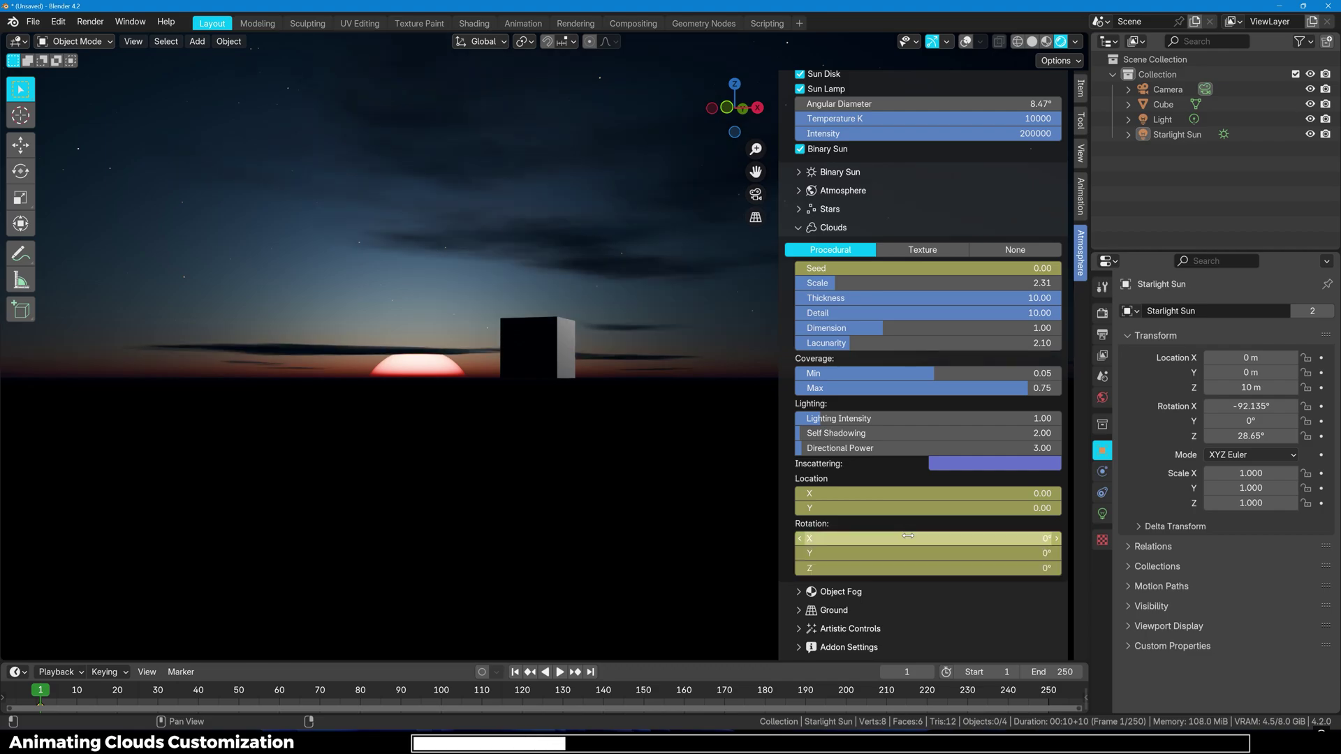
# - At frame 250, set the clouds' X, Y and Z rotation to 100° each and keyframe the rotation
pyautogui.click(1049, 693)
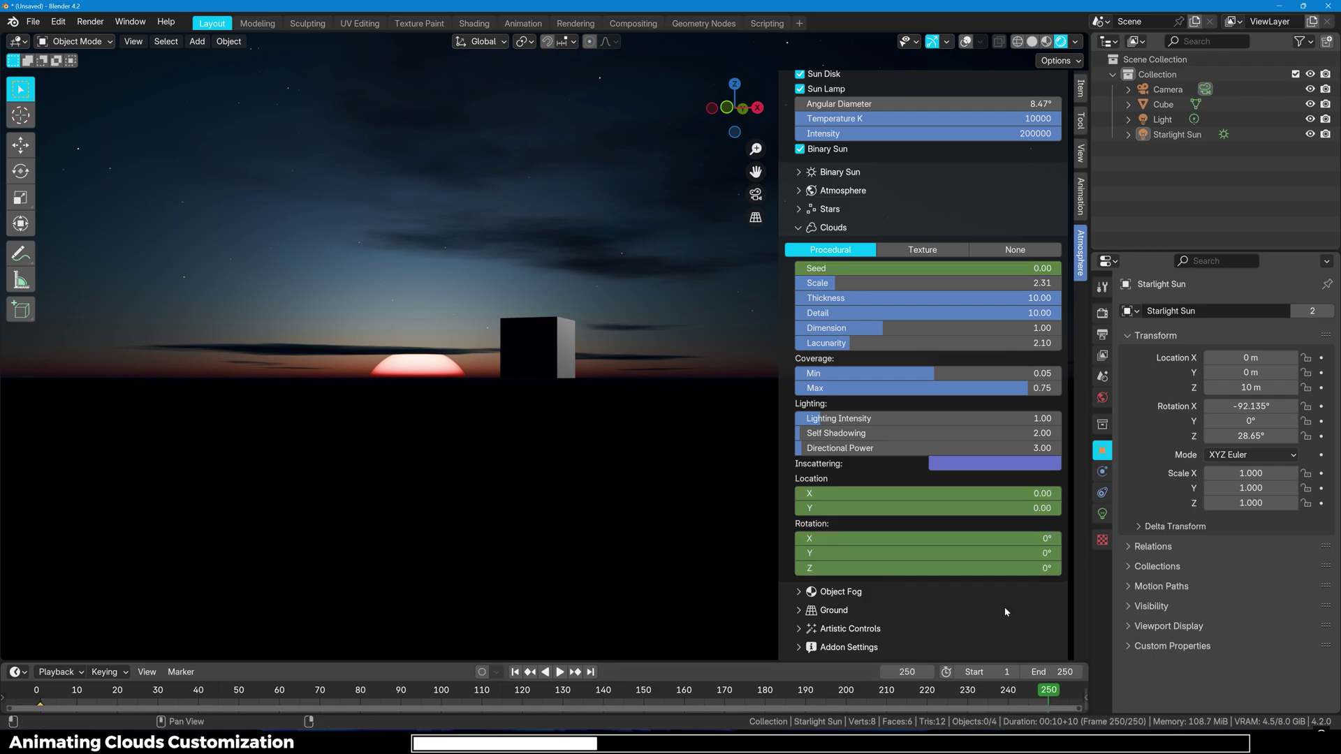
pyautogui.moveTo(1013, 540); pyautogui.dragTo(1051, 540)
pyautogui.click(1013, 540)
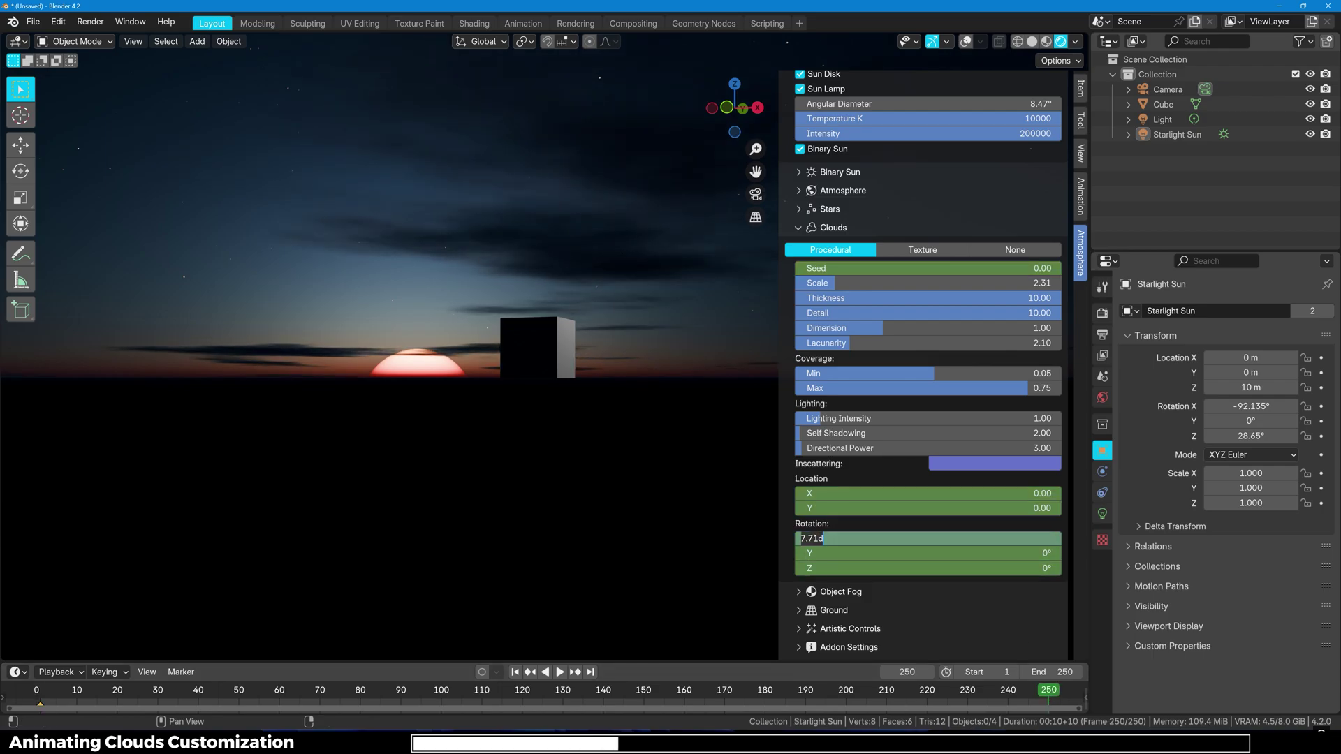
pyautogui.write('100')
pyautogui.press('Tab')
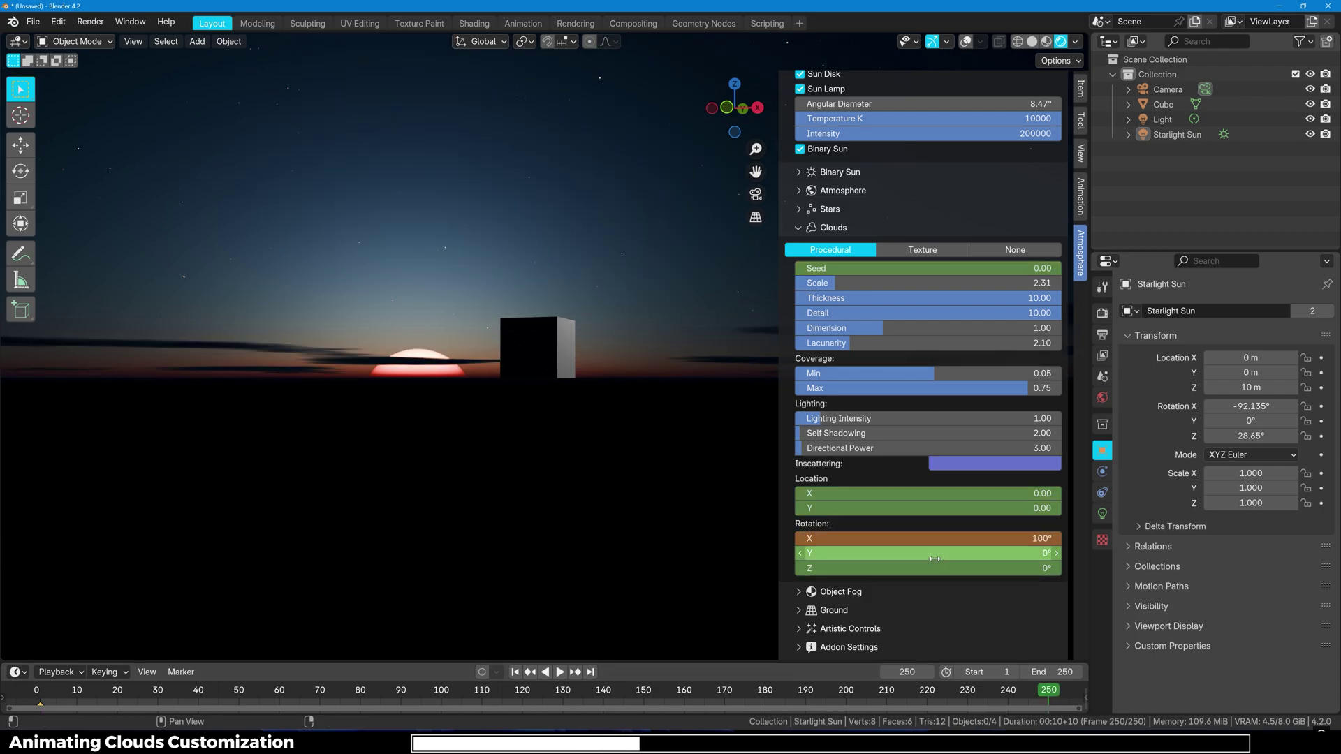
pyautogui.write('10')
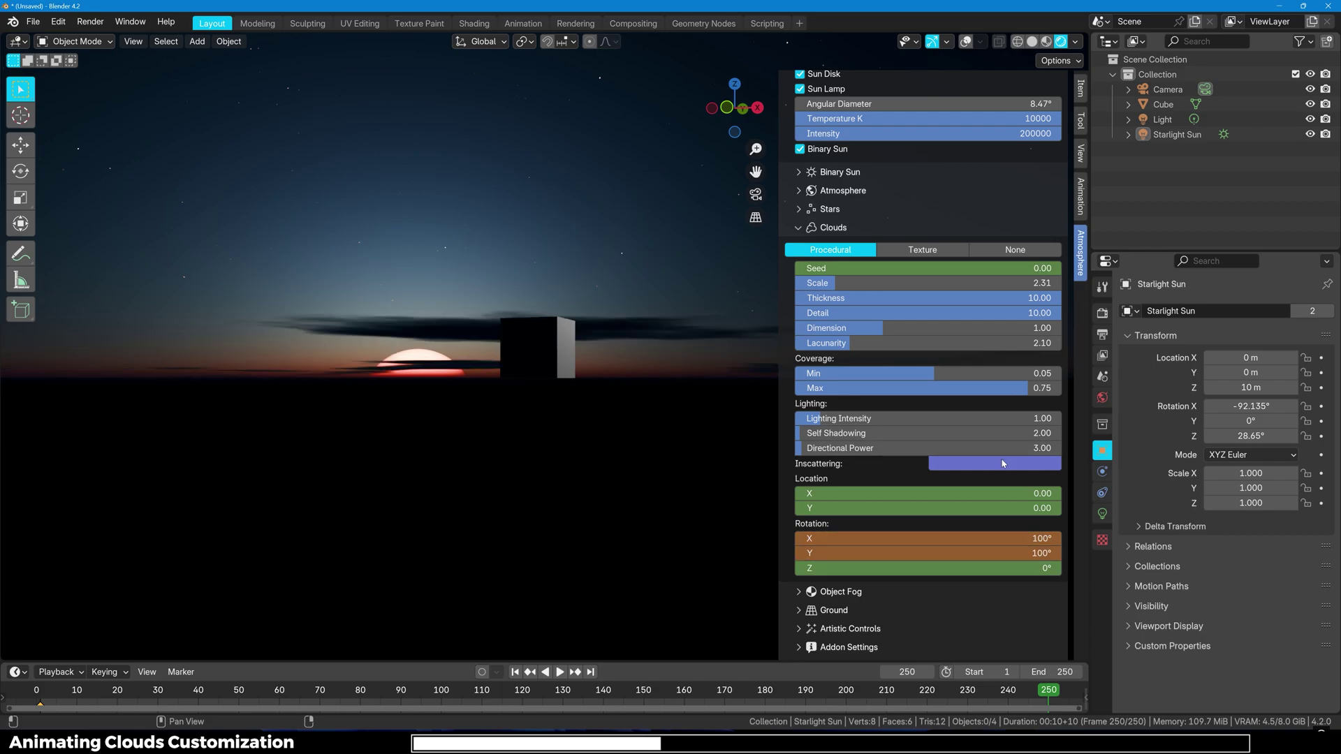
pyautogui.write('0')
pyautogui.press('Tab')
pyautogui.write('10')
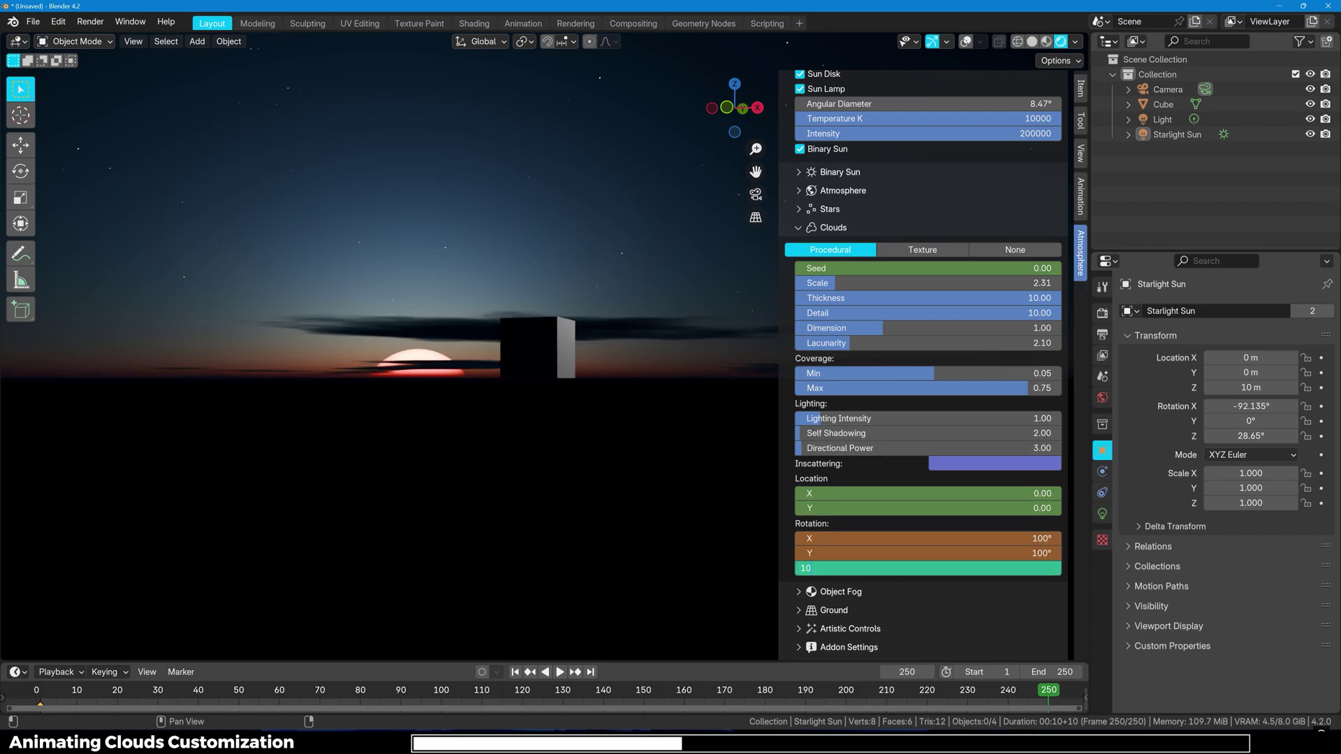
pyautogui.write('0')
pyautogui.press('Return')
pyautogui.press('i')
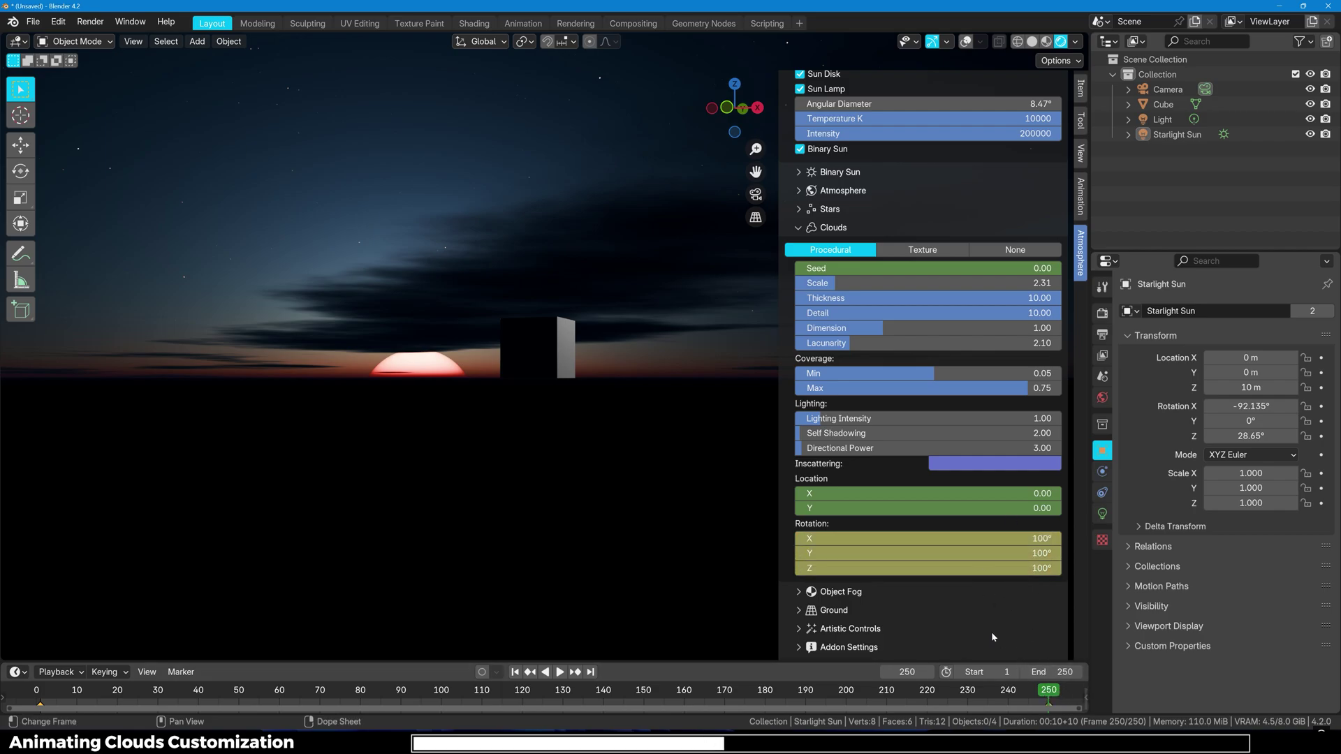
# - Set the clouds' location to X 21.51 and Y -46.47, and keyframe it with the seed at frame 250
pyautogui.moveTo(920, 495); pyautogui.dragTo(440, 442)
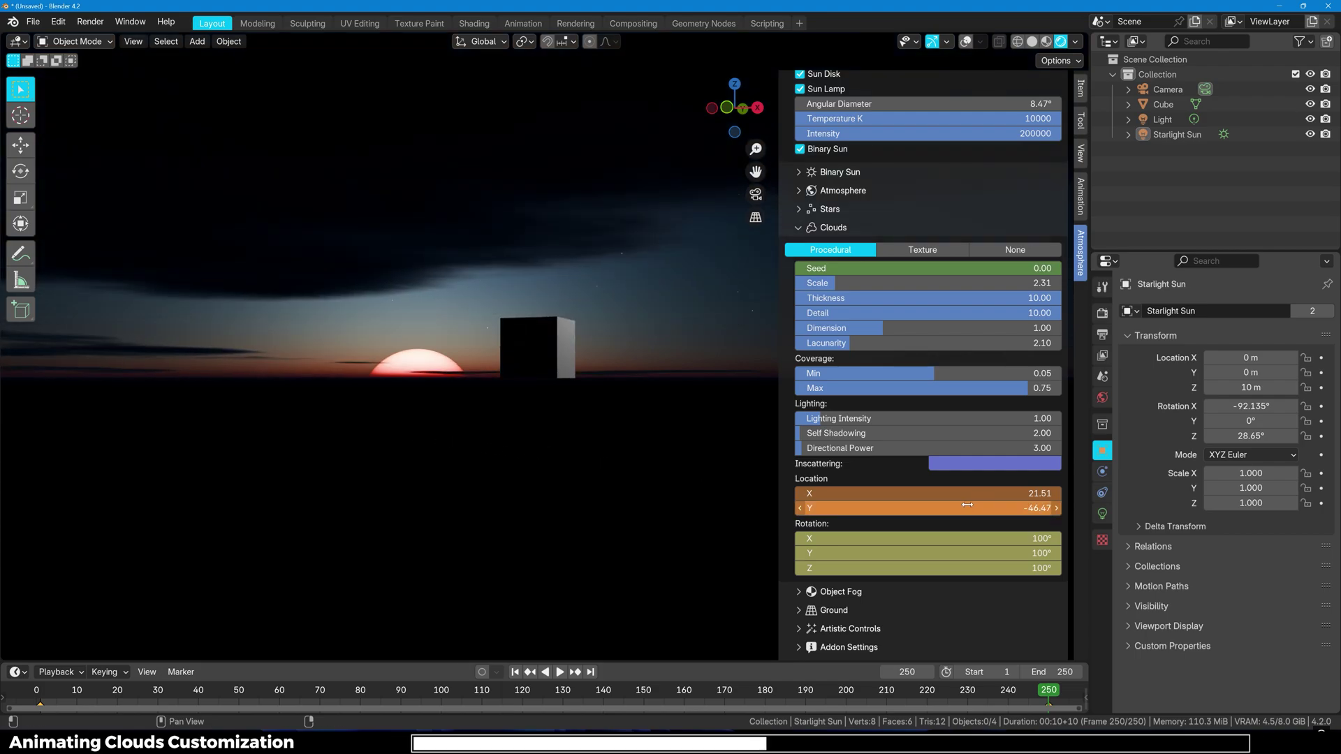
pyautogui.press('i')
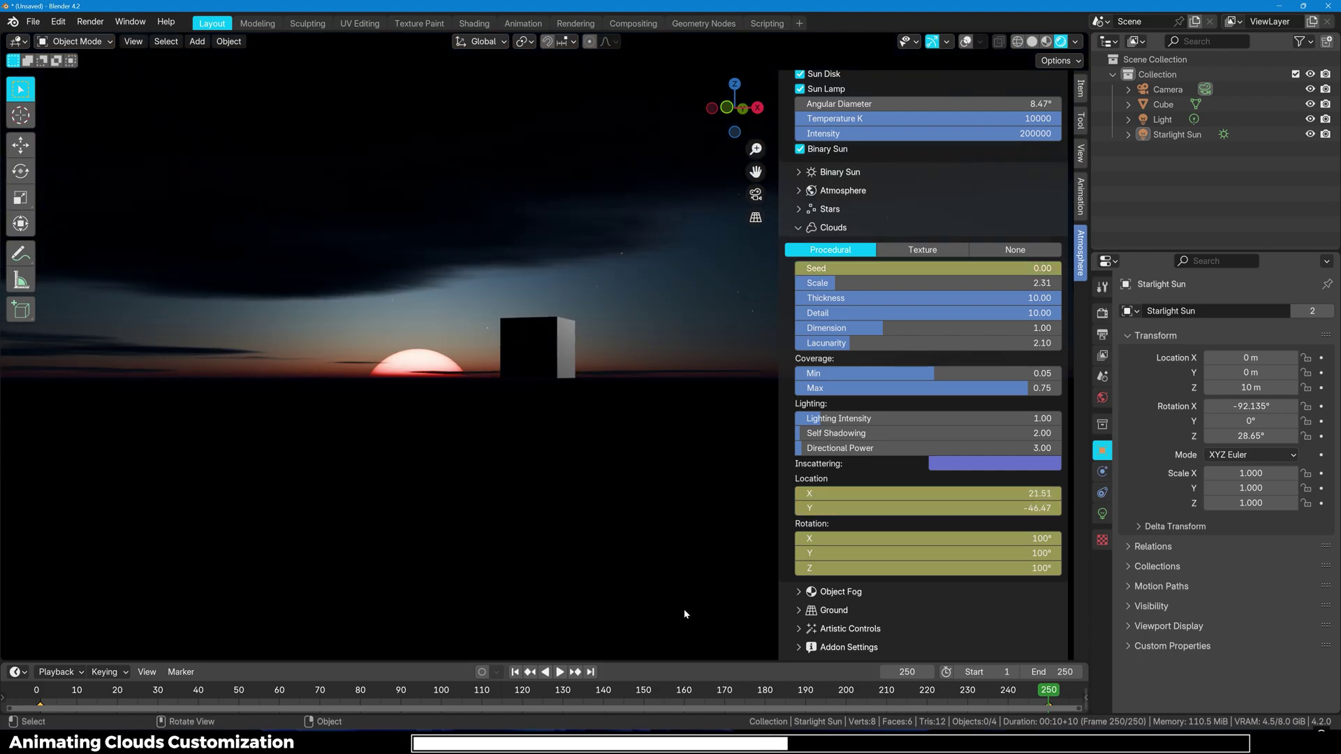
# - Play back the cloud animation, set the minimum coverage to -0.02 during playback, and stop at the starting frame
pyautogui.press('space')
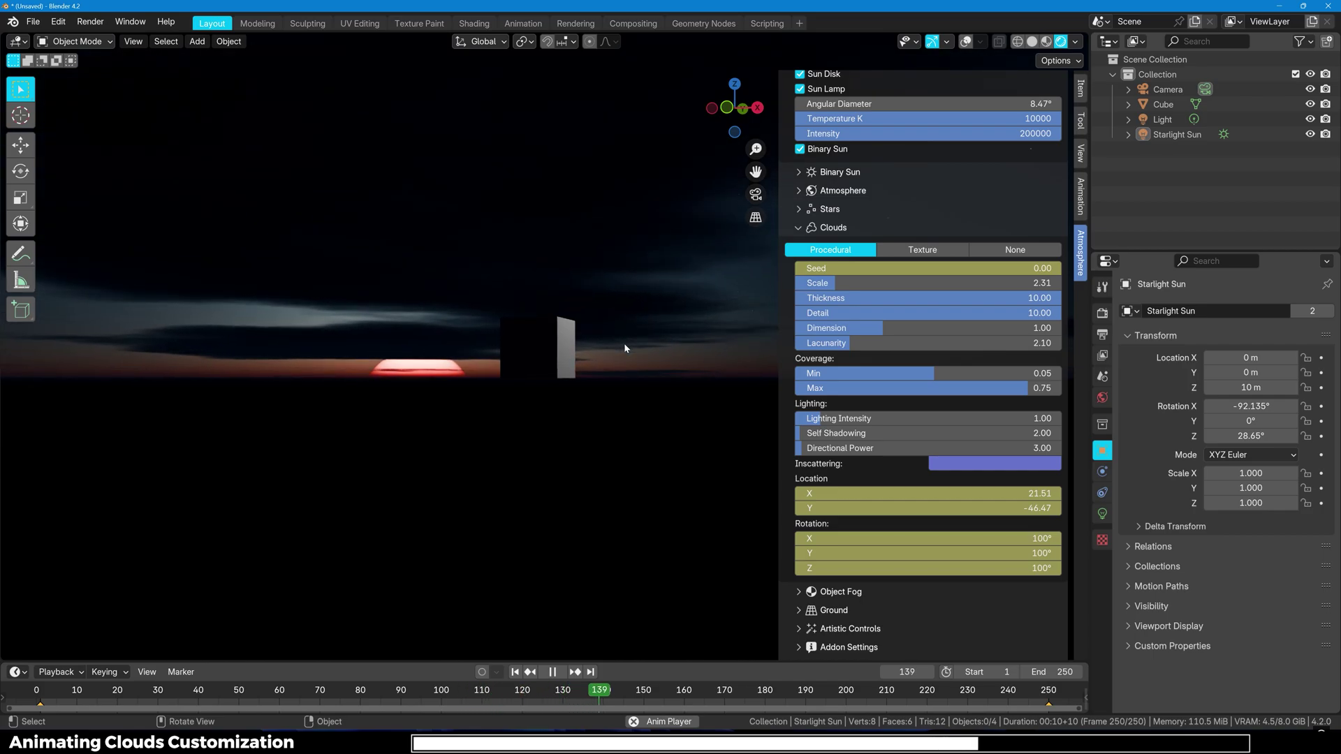
pyautogui.press('space')
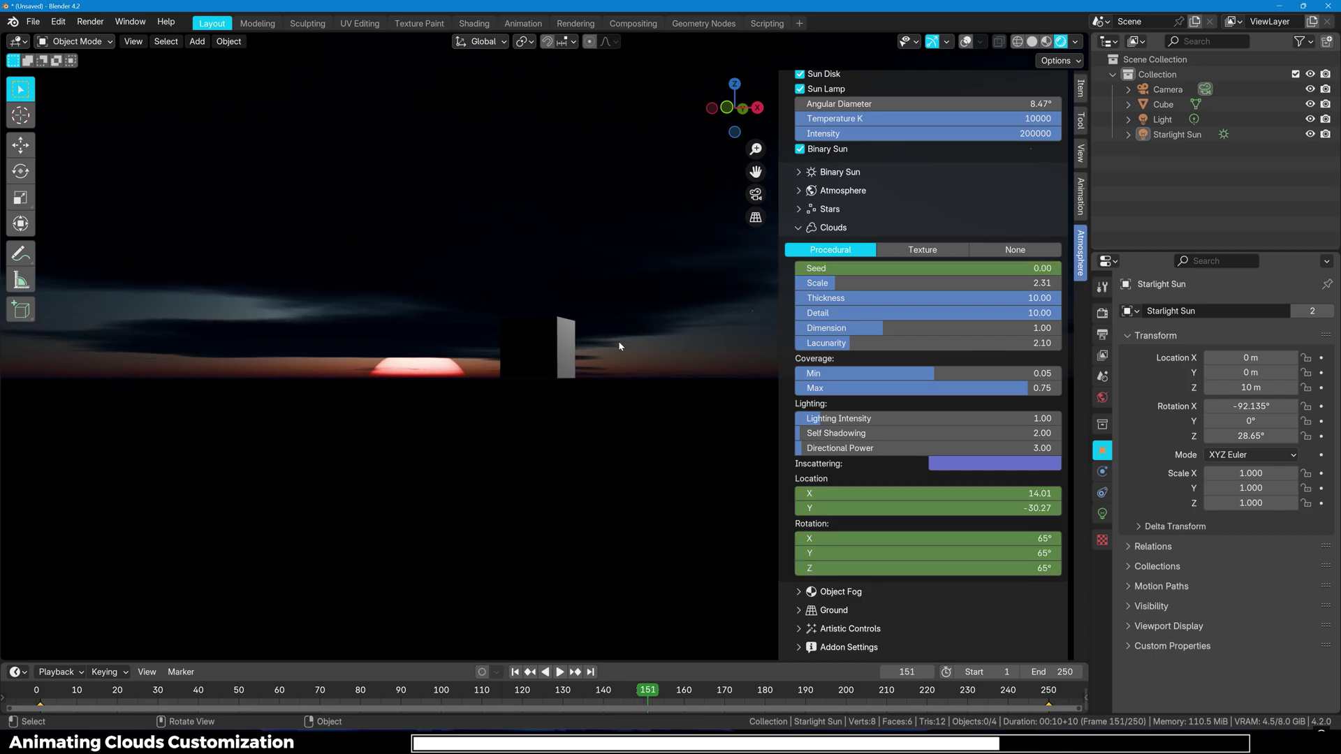
pyautogui.press('space')
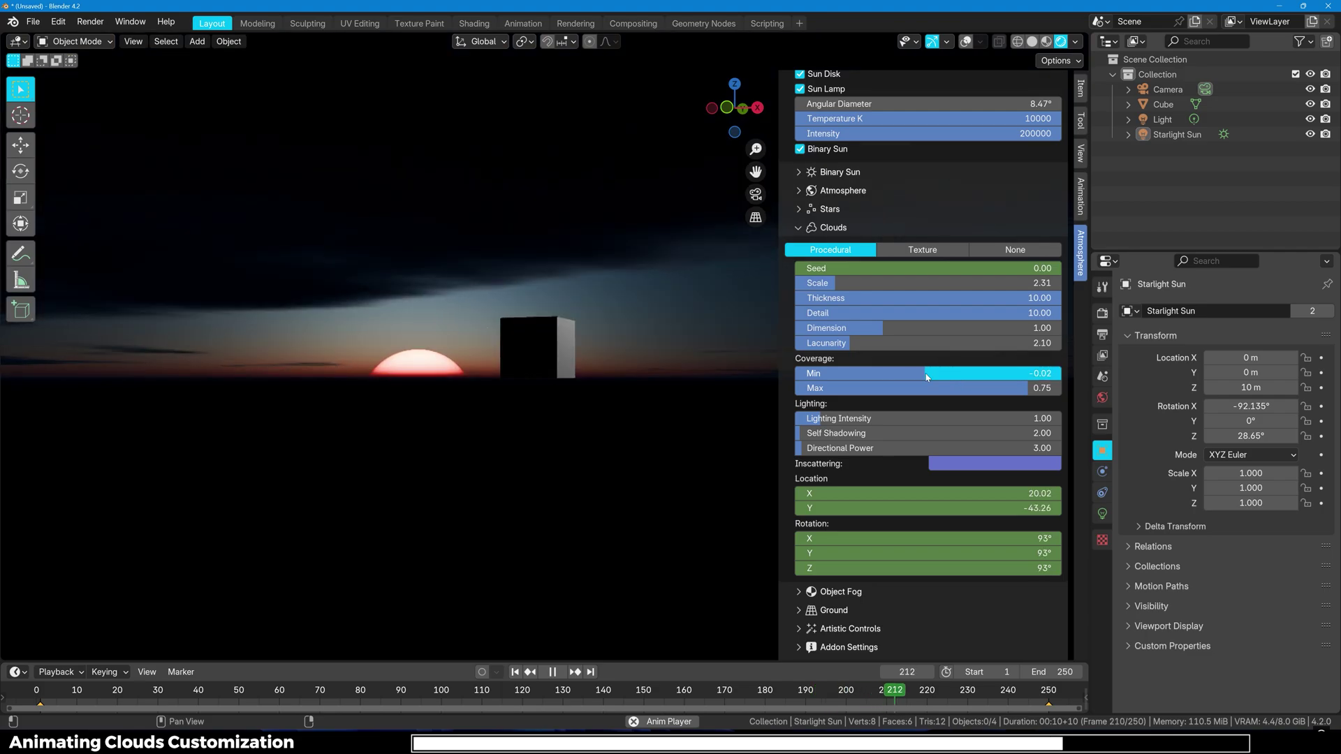
pyautogui.rightClick(918, 370)
pyautogui.press('Escape')
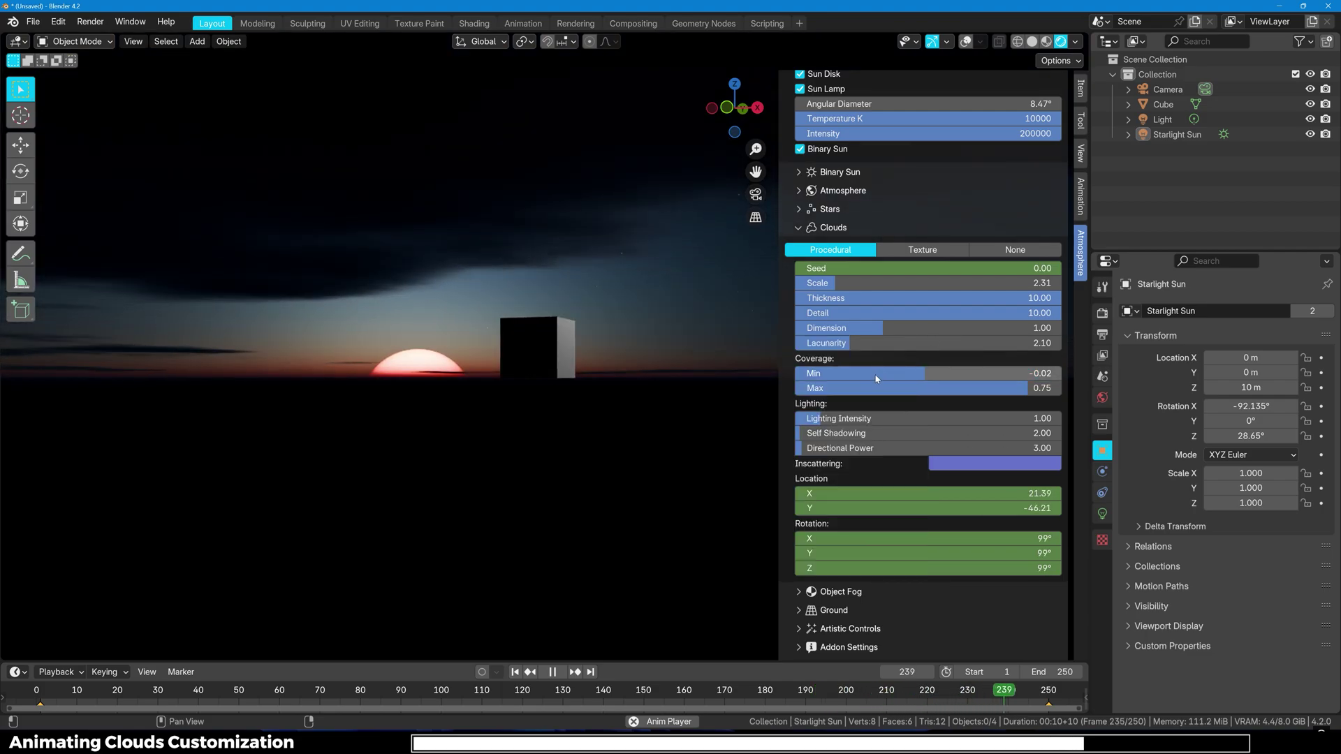
pyautogui.press('Escape')
# - Switch the clouds' source from Procedural to Texture and inspect the sky around the cube
pyautogui.scroll(-1, 815, 108)
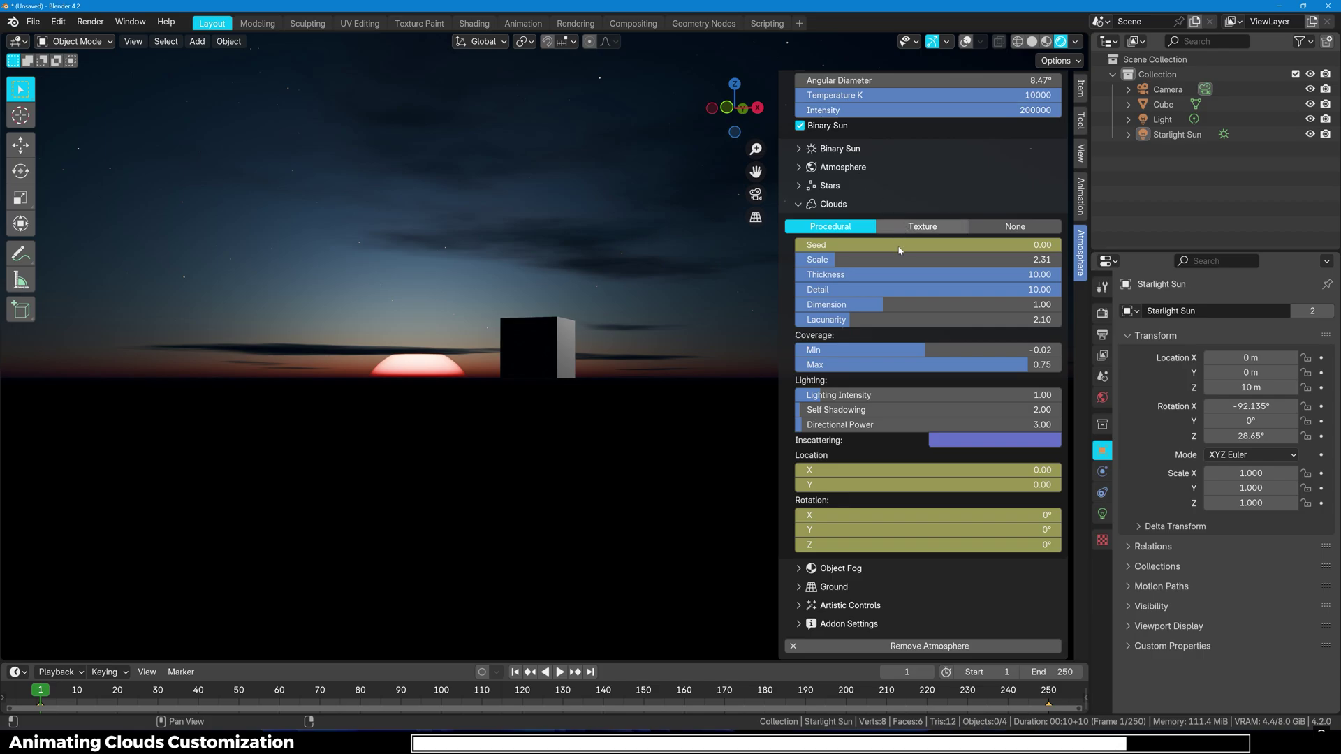
pyautogui.click(922, 226)
pyautogui.scroll(4, 825, 294)
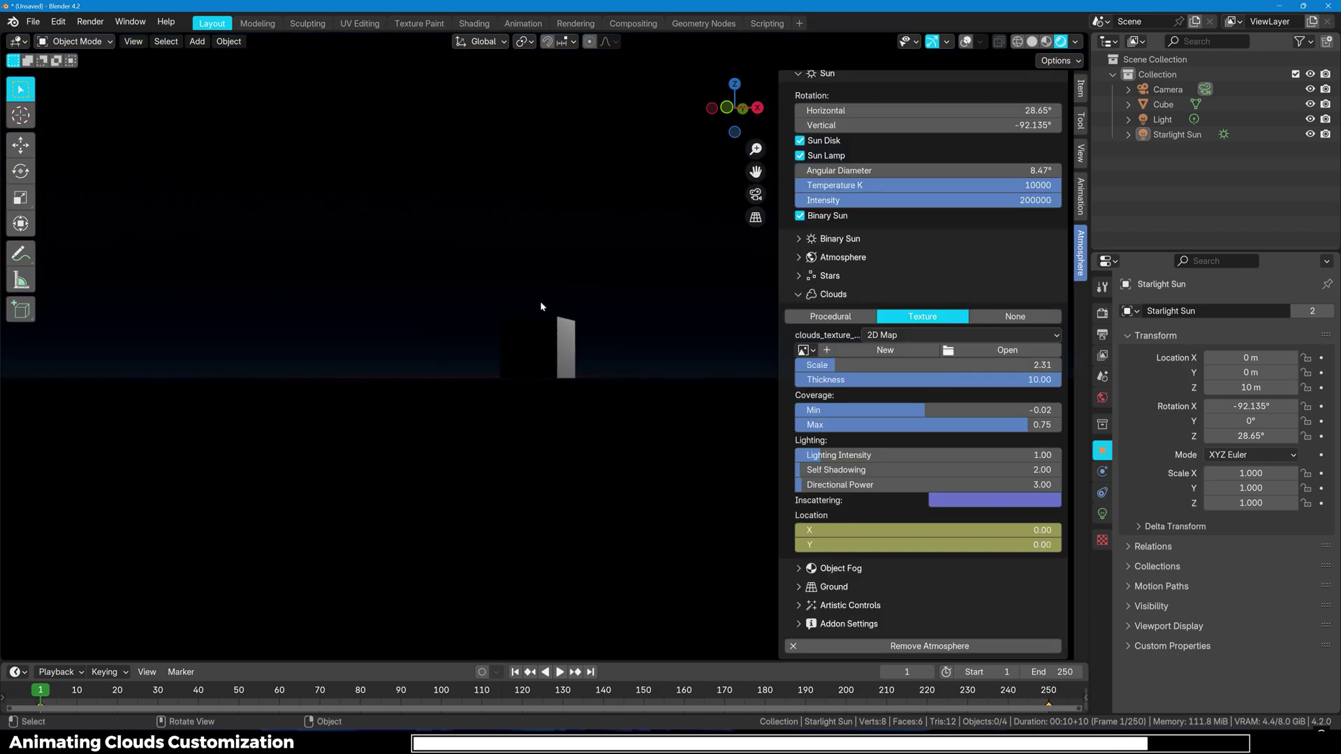
pyautogui.moveTo(541, 306); pyautogui.dragTo(507, 307, button='middle')
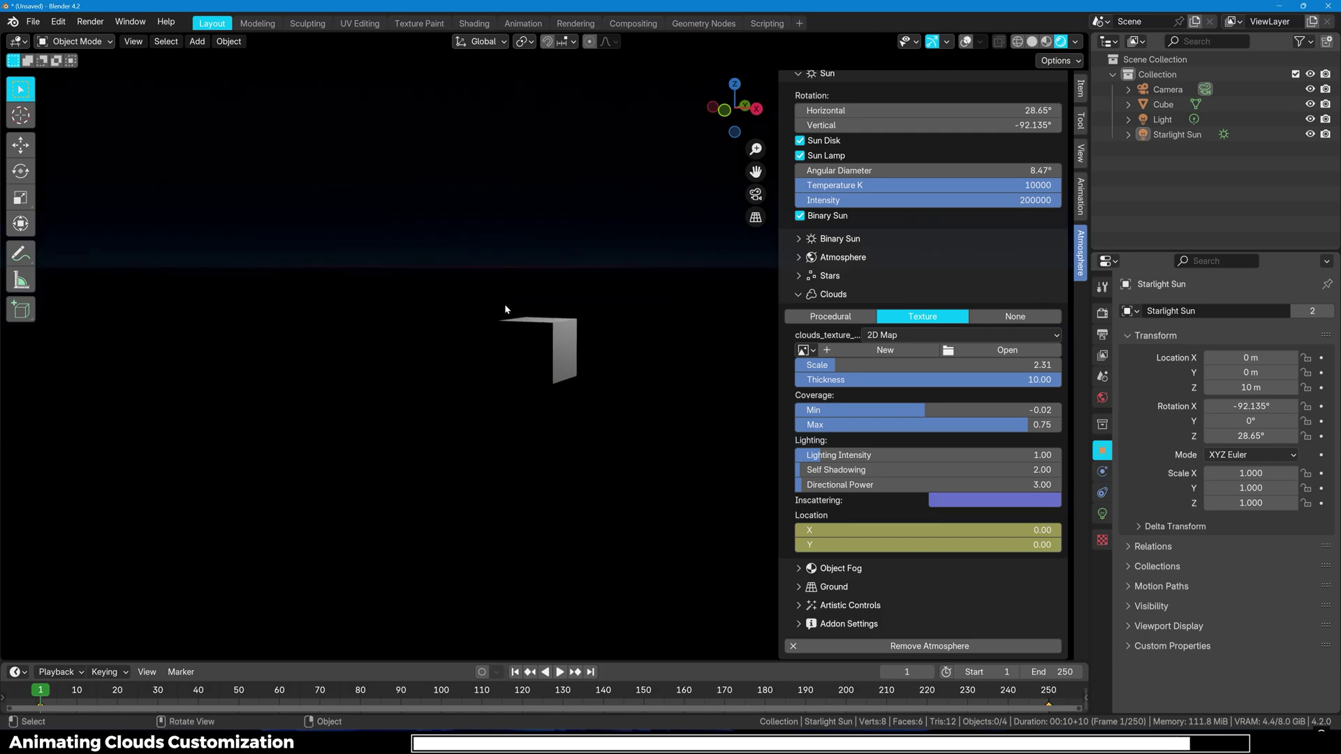
pyautogui.moveTo(505, 306); pyautogui.dragTo(520, 334, button='middle')
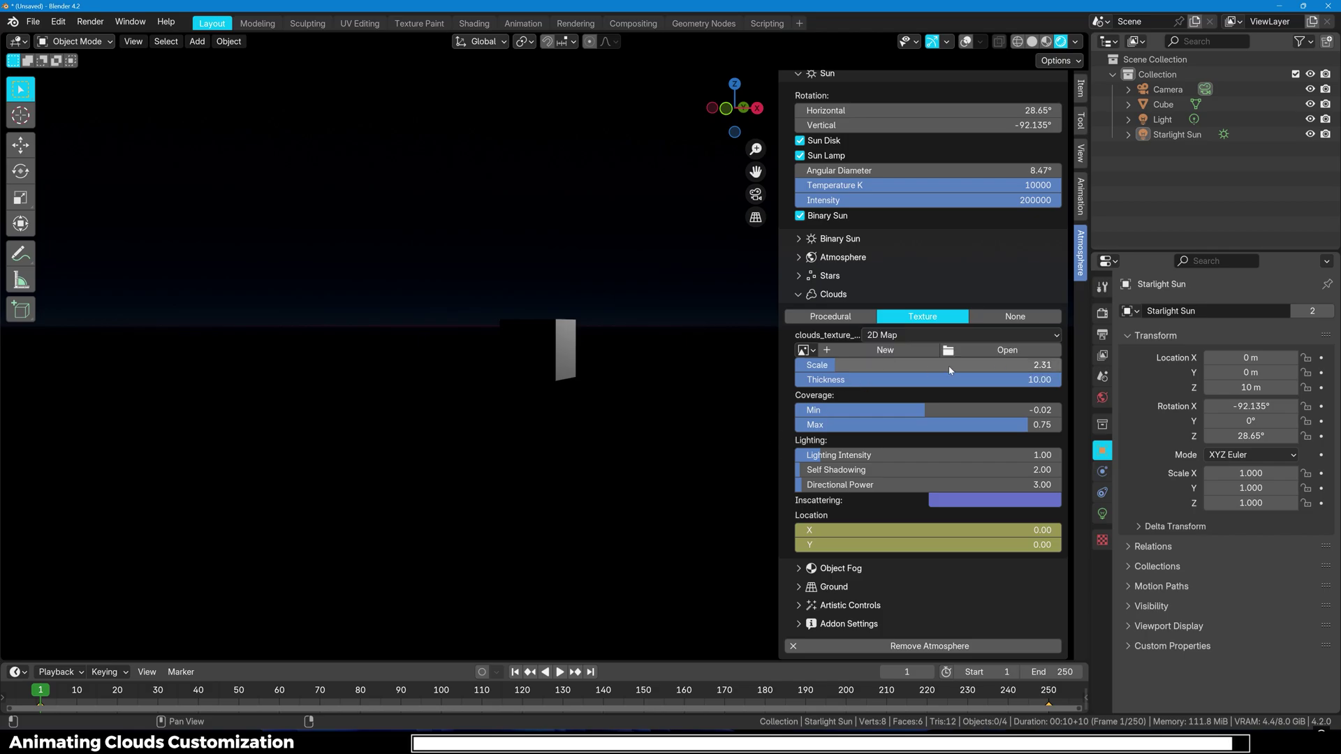
# - Collapse the Clouds settings and expand the Object Fog settings
pyautogui.scroll(4, 908, 451)
pyautogui.click(794, 456)
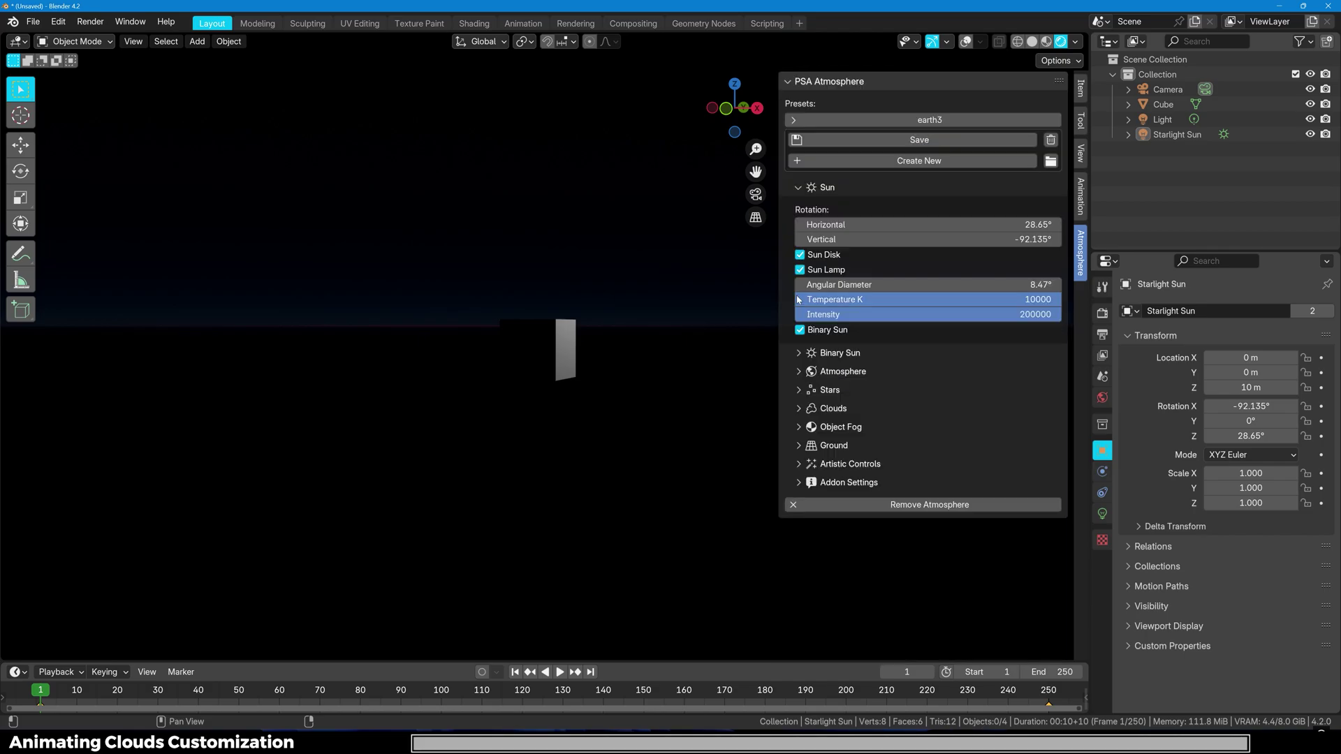
pyautogui.click(799, 426)
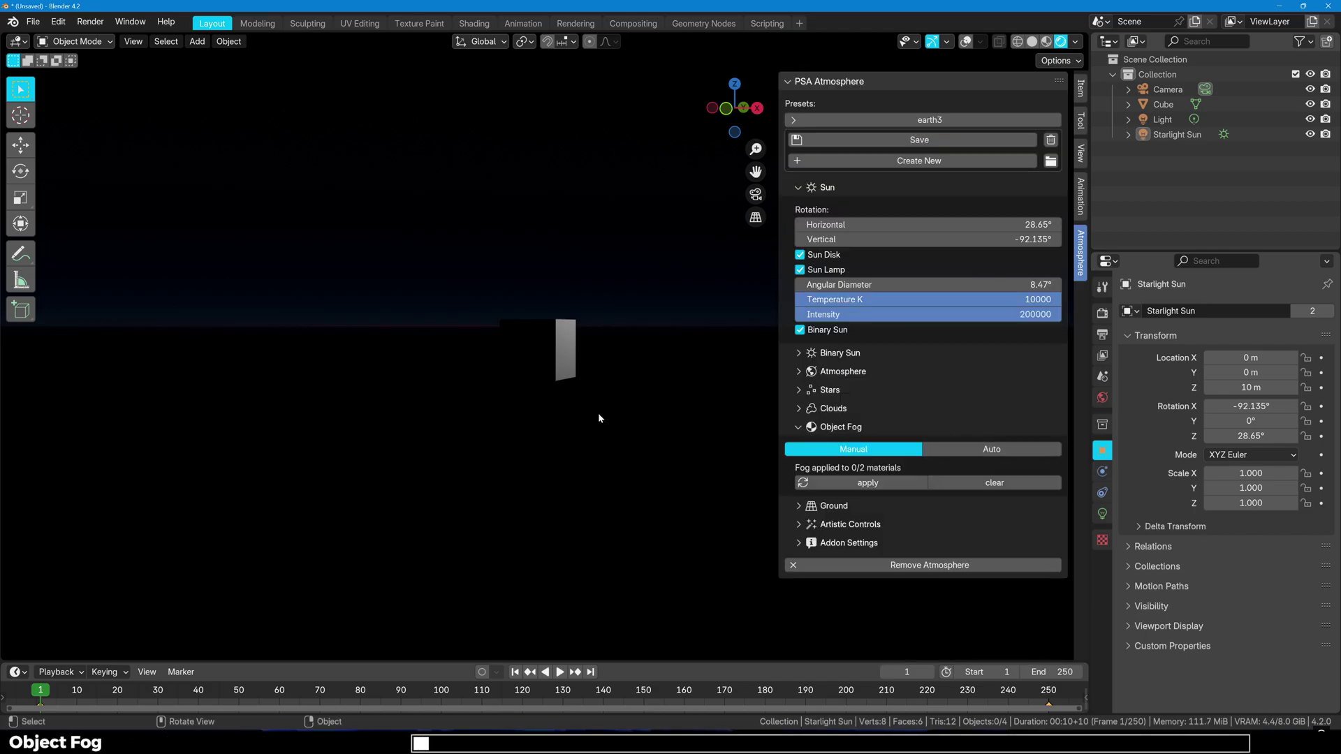
# - Set the sun's vertical rotation to -63.135° and reload the earth3 preset
pyautogui.moveTo(897, 240); pyautogui.dragTo(985, 241)
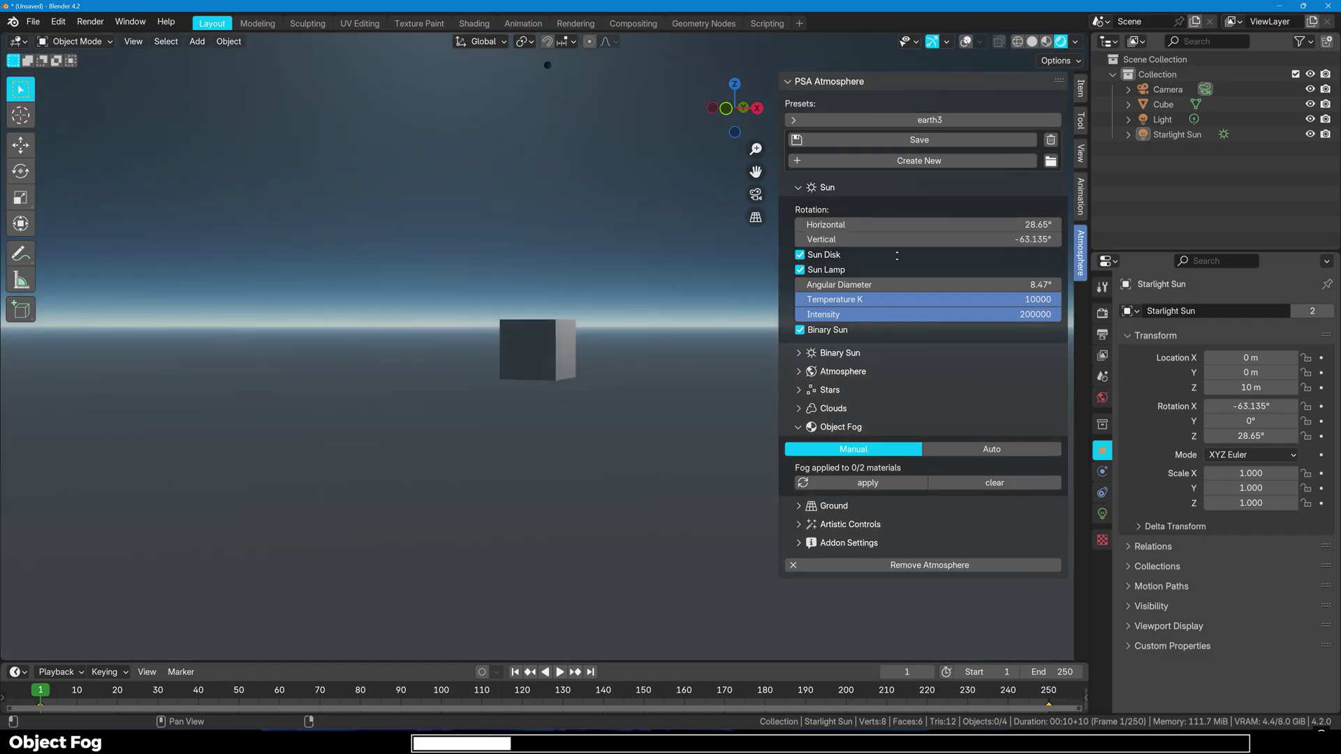
pyautogui.click(793, 122)
pyautogui.click(796, 173)
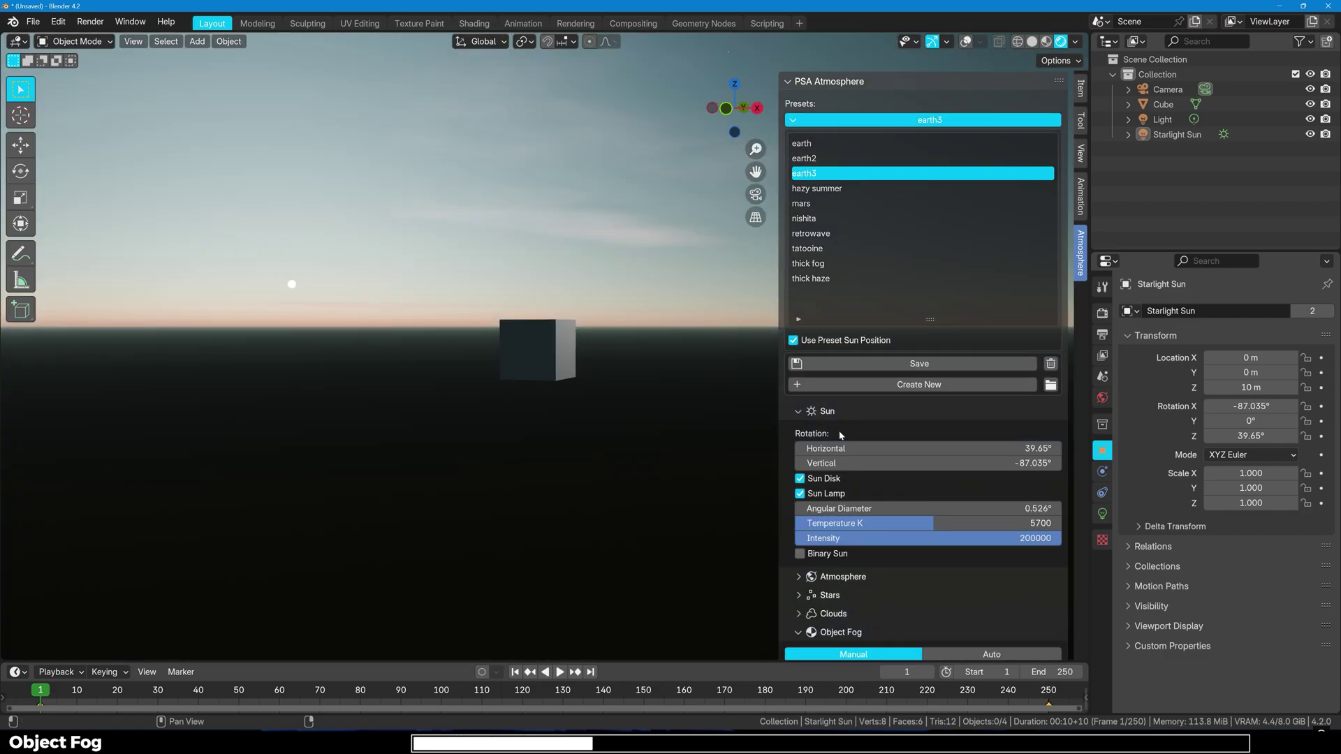
# - Apply object fog to the scene's materials in Manual mode and inspect the cube up close
pyautogui.scroll(-4, 841, 434)
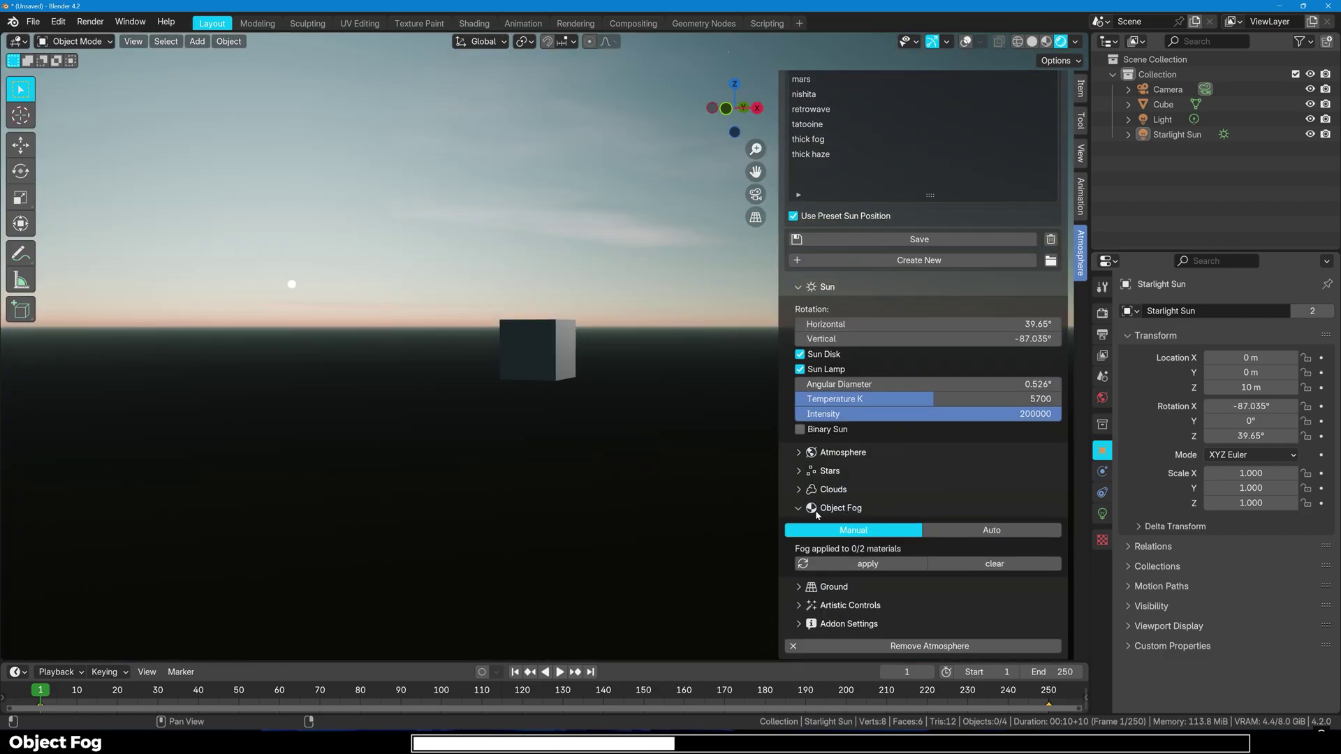
pyautogui.click(867, 564)
pyautogui.scroll(4, 531, 396)
pyautogui.moveTo(569, 315); pyautogui.dragTo(580, 367, button='middle')
pyautogui.scroll(2, 528, 341)
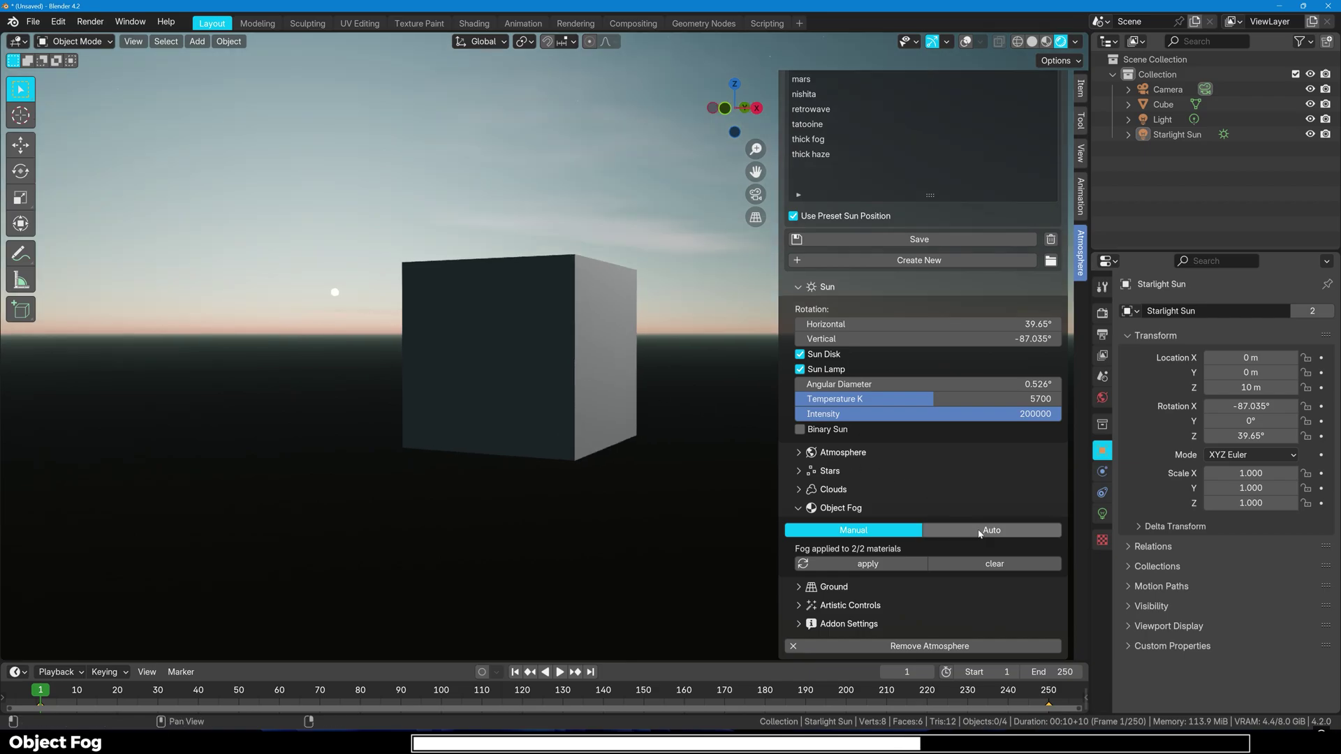
# - Compare the Auto and Manual modes of the object fog, leave it on Manual, and collapse the Object Fog settings
pyautogui.click(992, 530)
pyautogui.click(848, 551)
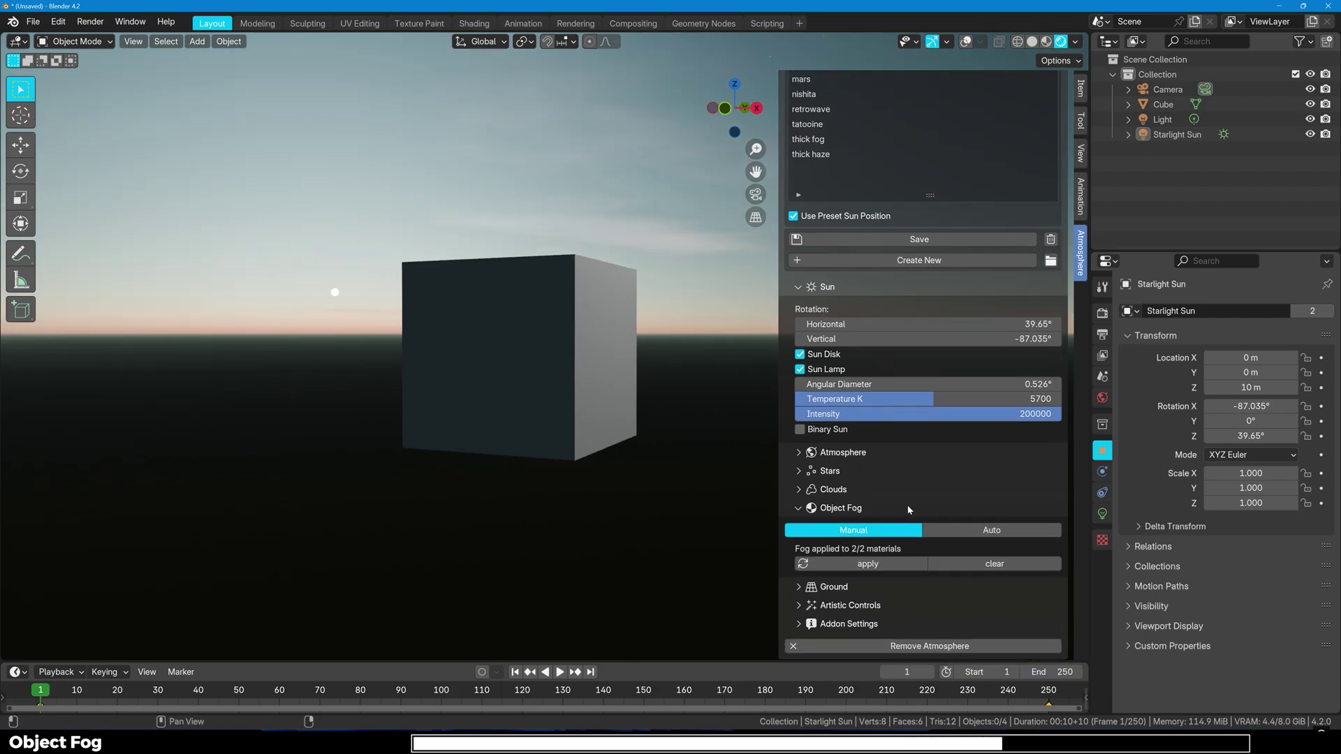
pyautogui.click(801, 511)
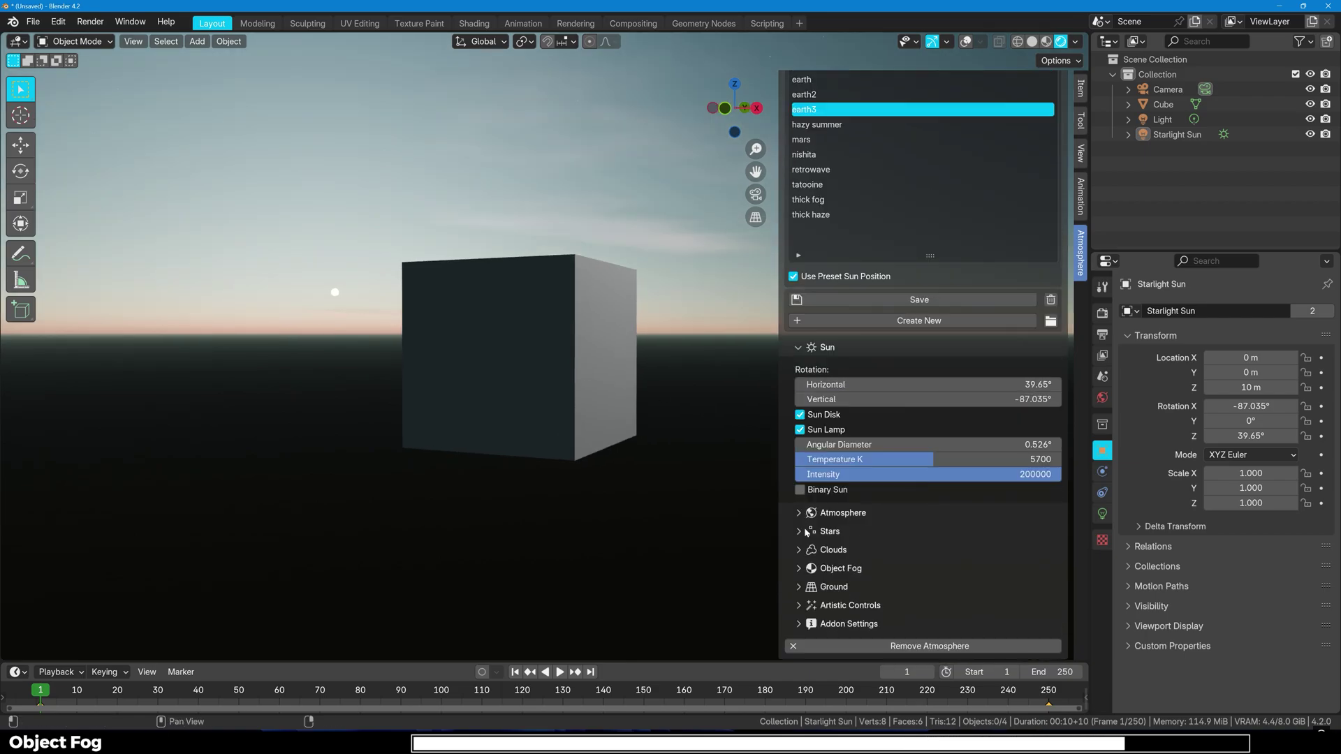
# - Expand the Ground settings and set the ground color's HSV value to 0 for a black ground
pyautogui.click(799, 586)
pyautogui.scroll(-3, 857, 420)
pyautogui.scroll(-2, 533, 440)
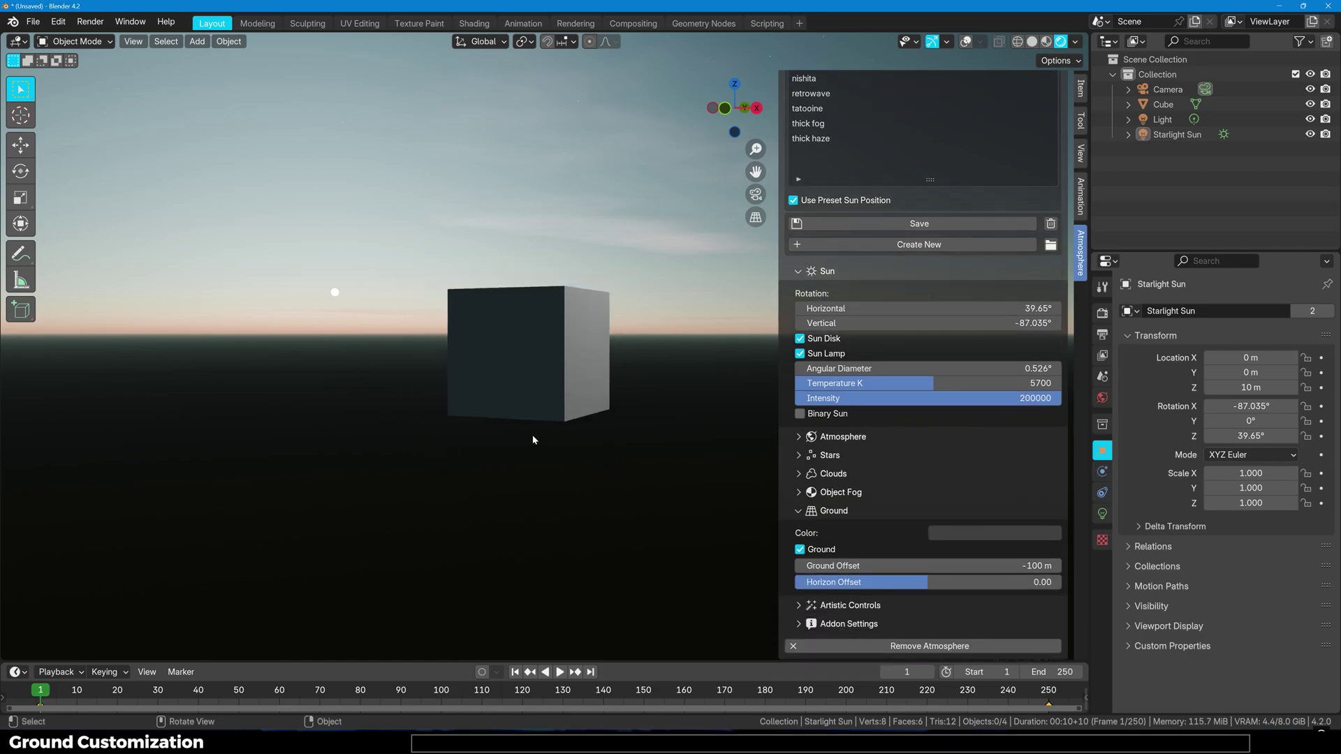
pyautogui.moveTo(533, 440); pyautogui.dragTo(343, 382, button='middle')
pyautogui.click(994, 532)
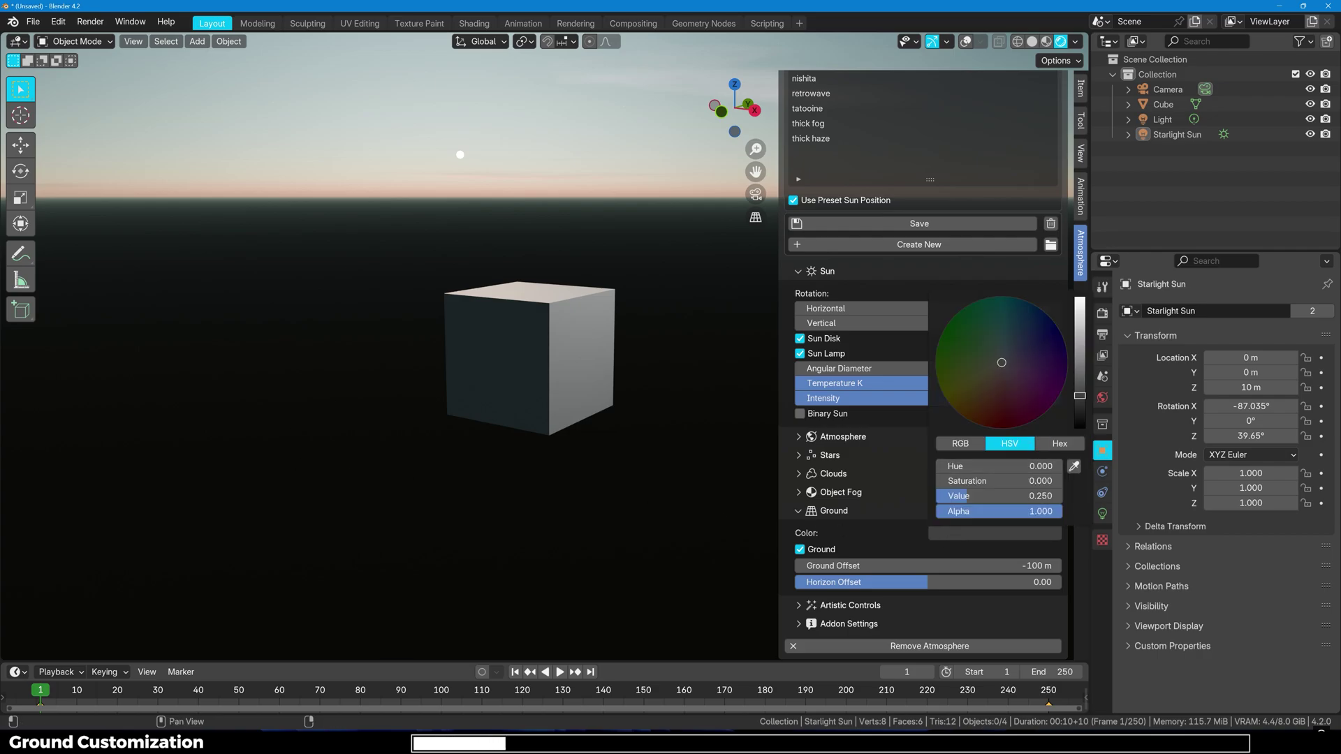
pyautogui.moveTo(999, 496); pyautogui.dragTo(964, 495)
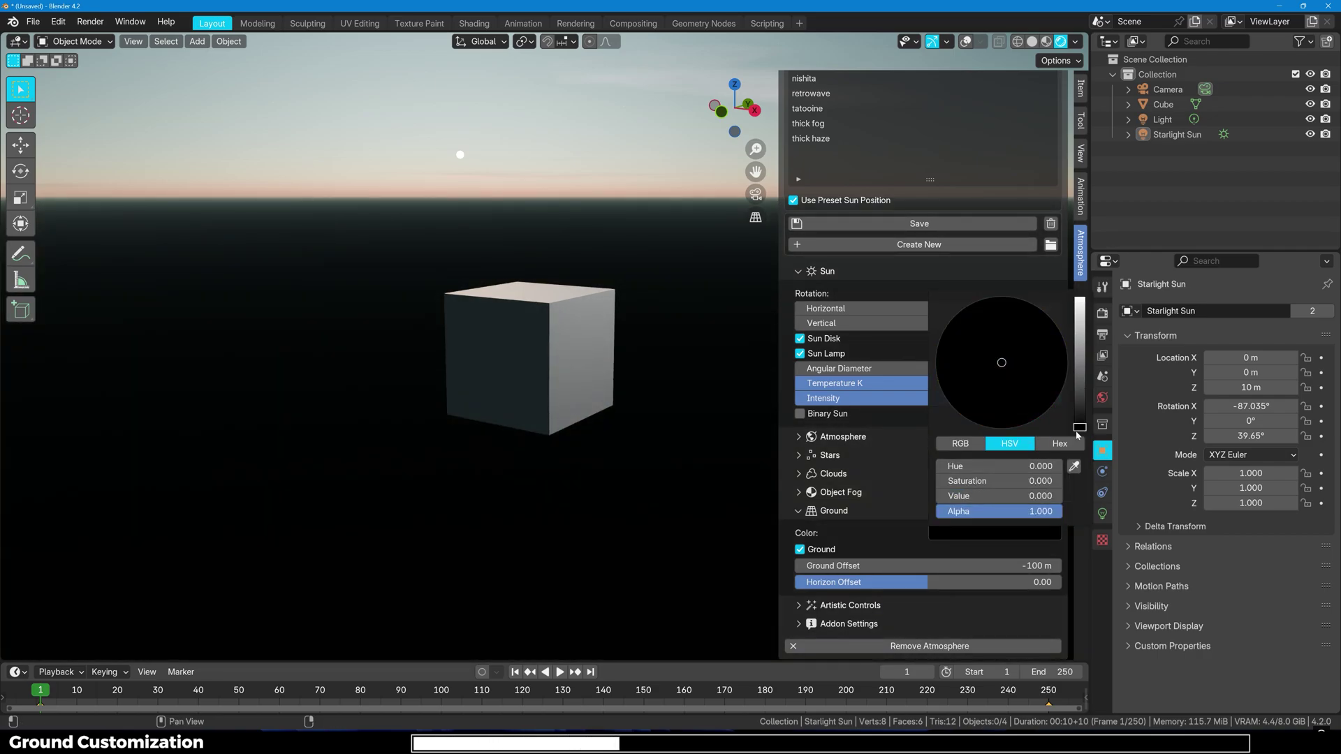
# - Set the ground's Horizon Offset to 0.07 and inspect the curved horizon around the cube
pyautogui.moveTo(897, 566)
pyautogui.mouseDown()
pyautogui.moveTo(936, 566)
pyautogui.moveTo(904, 583)
pyautogui.mouseUp()
pyautogui.rightClick(936, 567)
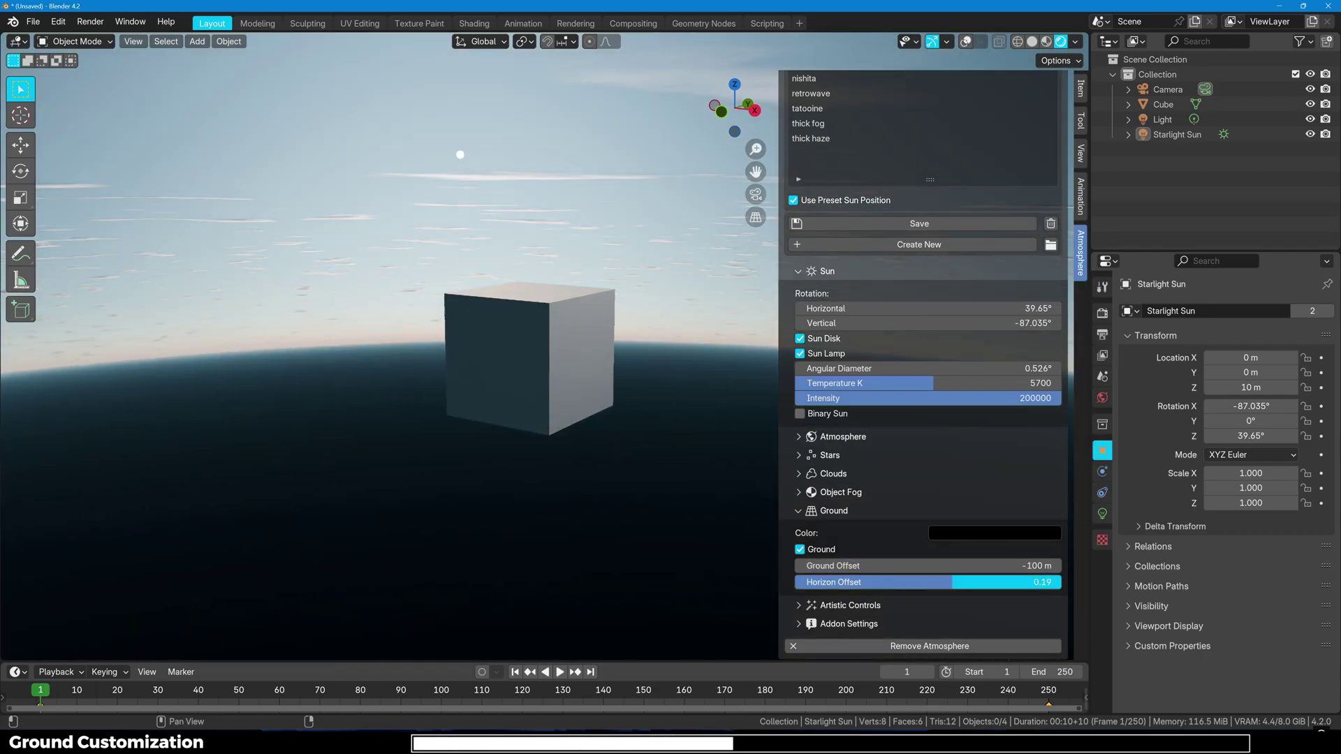
pyautogui.moveTo(952, 582); pyautogui.dragTo(937, 583)
pyautogui.moveTo(561, 470); pyautogui.dragTo(560, 446, button='middle')
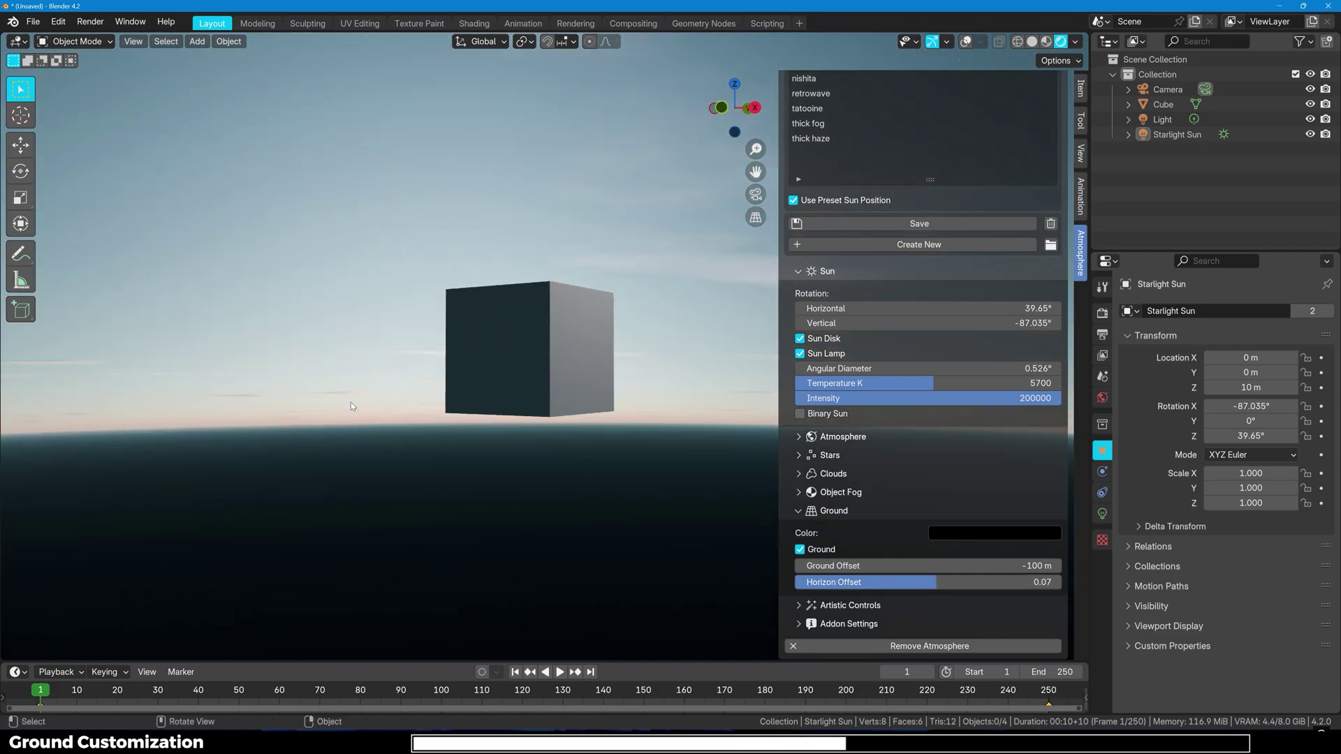
pyautogui.moveTo(270, 420); pyautogui.dragTo(372, 418, button='middle')
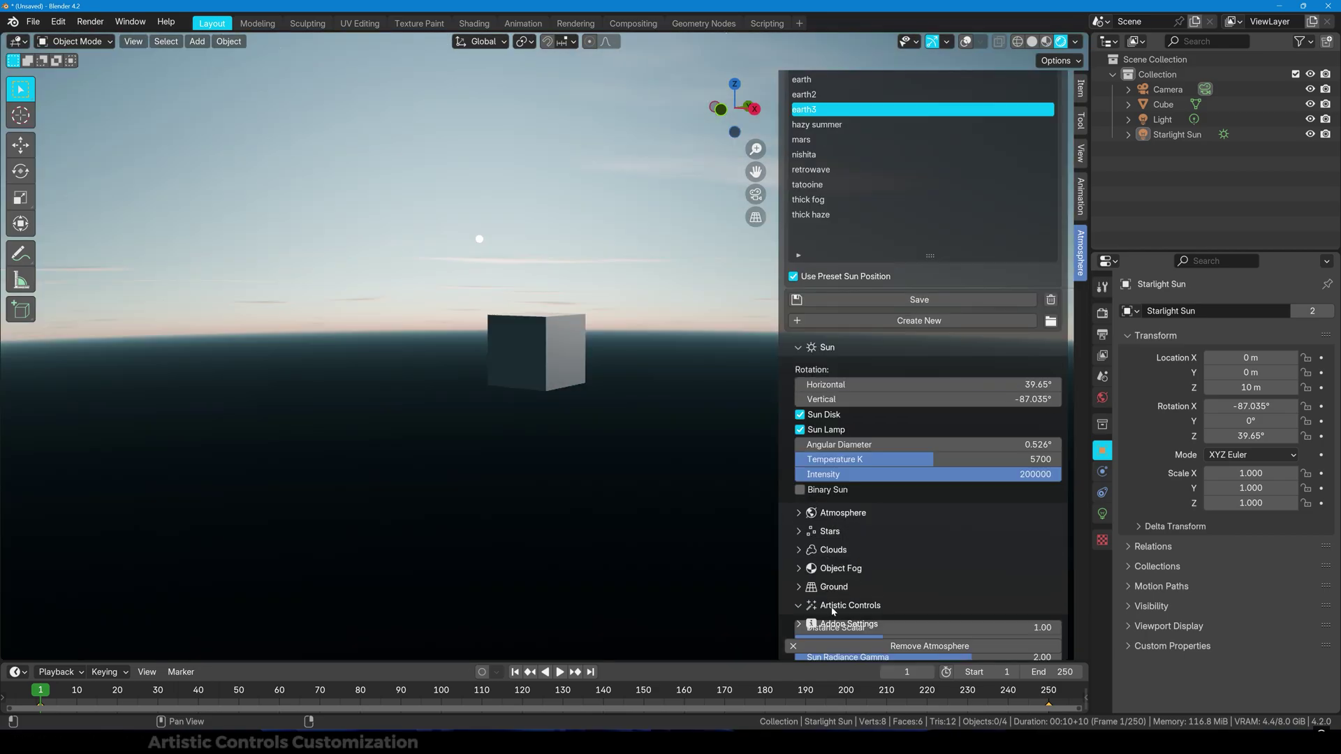
# - In the Artistic Controls, set the Distance Scalar to 25.80 and the Falloff to 3.00
pyautogui.moveTo(656, 409); pyautogui.dragTo(676, 413, button='middle')
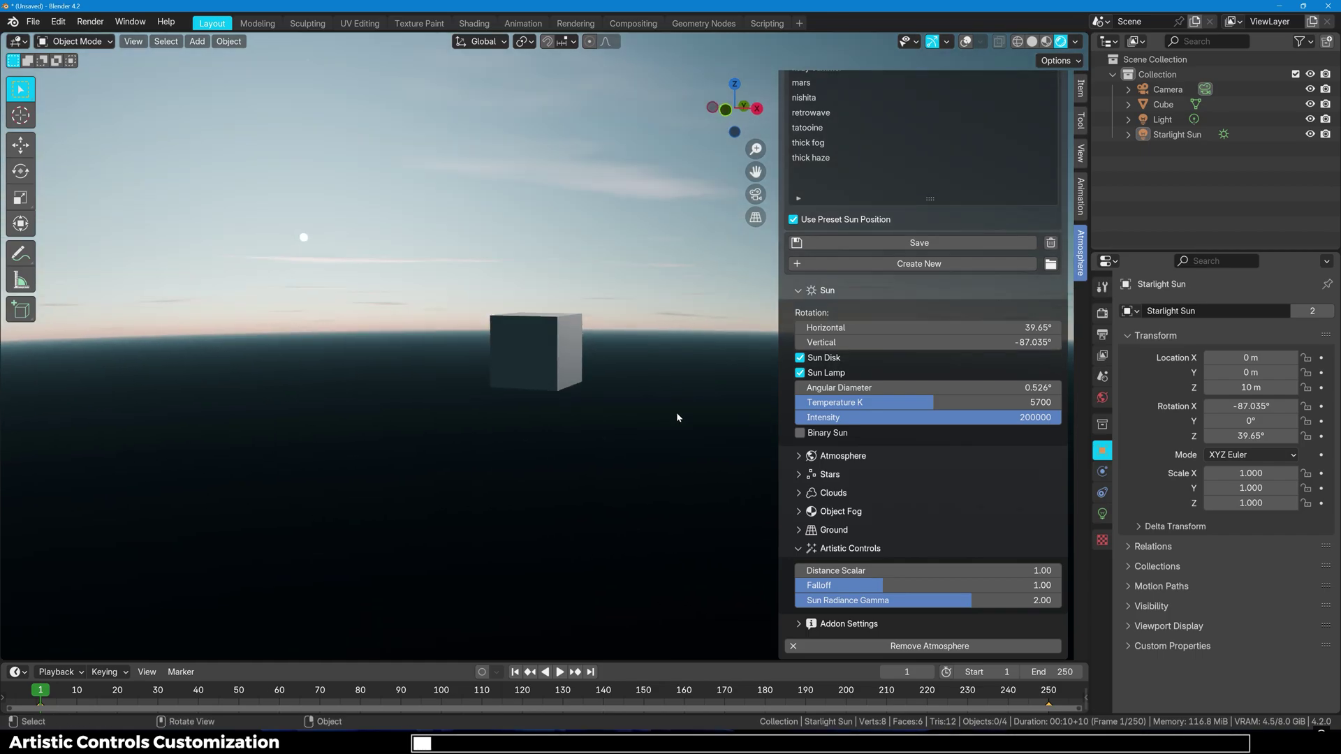
pyautogui.moveTo(873, 570)
pyautogui.mouseDown()
pyautogui.moveTo(931, 571)
pyautogui.moveTo(884, 570)
pyautogui.mouseUp()
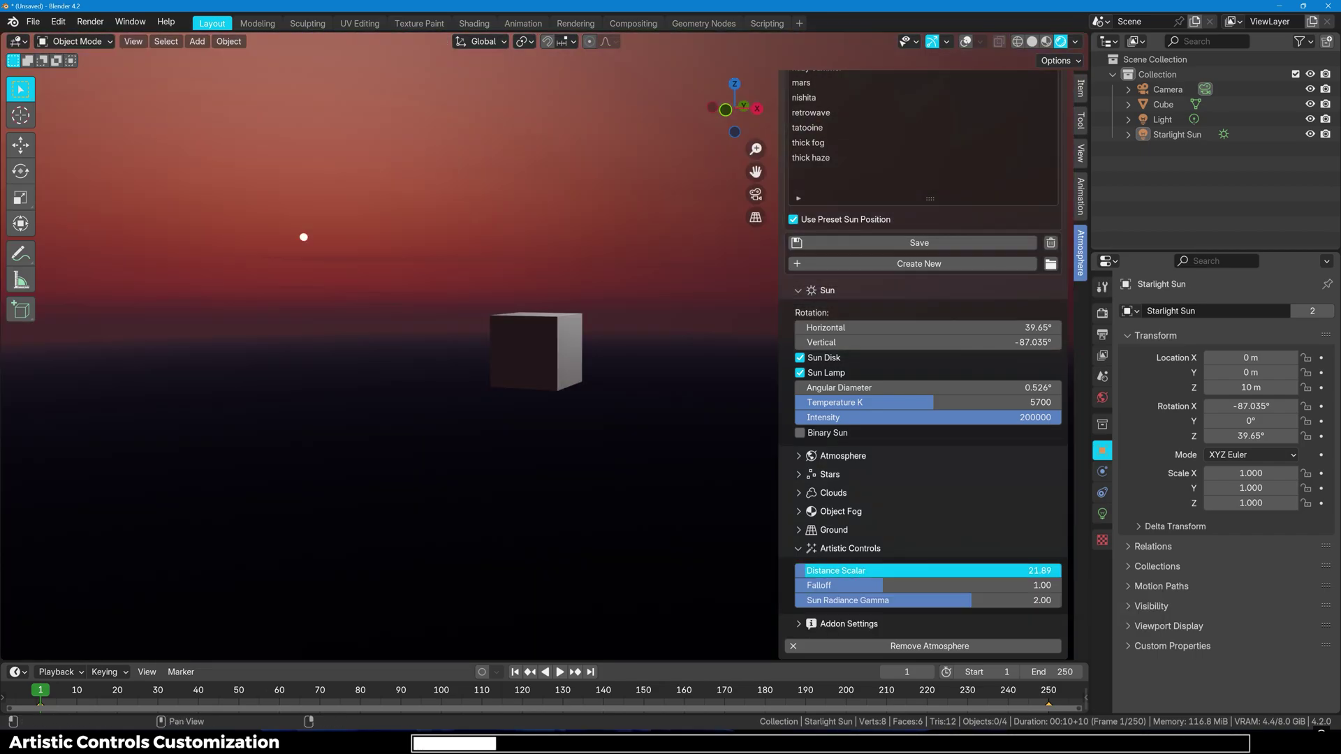
pyautogui.moveTo(1034, 570); pyautogui.dragTo(1045, 571)
pyautogui.moveTo(884, 571); pyautogui.dragTo(1048, 585)
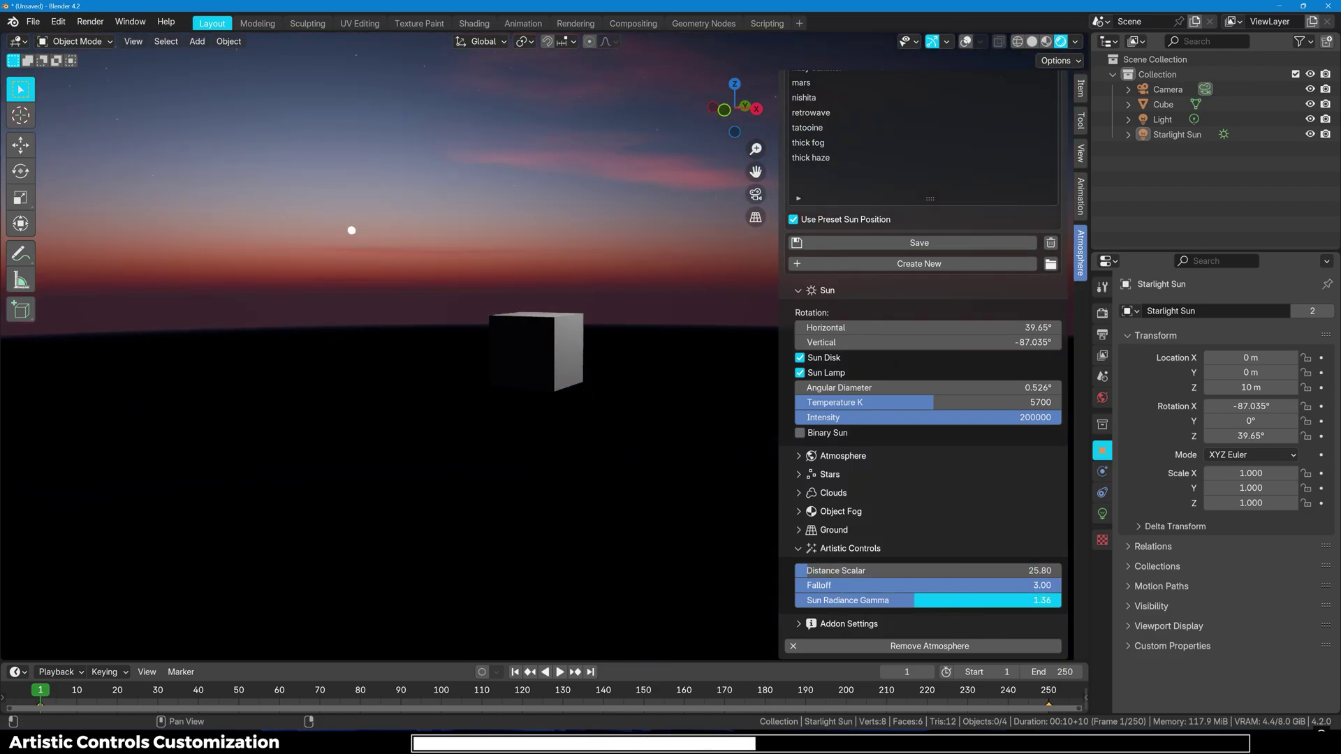
# - Set the Sun Radiance Gamma to 0.93 after trying higher and lower values, and collapse the Artistic Controls
pyautogui.moveTo(915, 600); pyautogui.dragTo(1060, 601)
pyautogui.moveTo(902, 600); pyautogui.dragTo(812, 600)
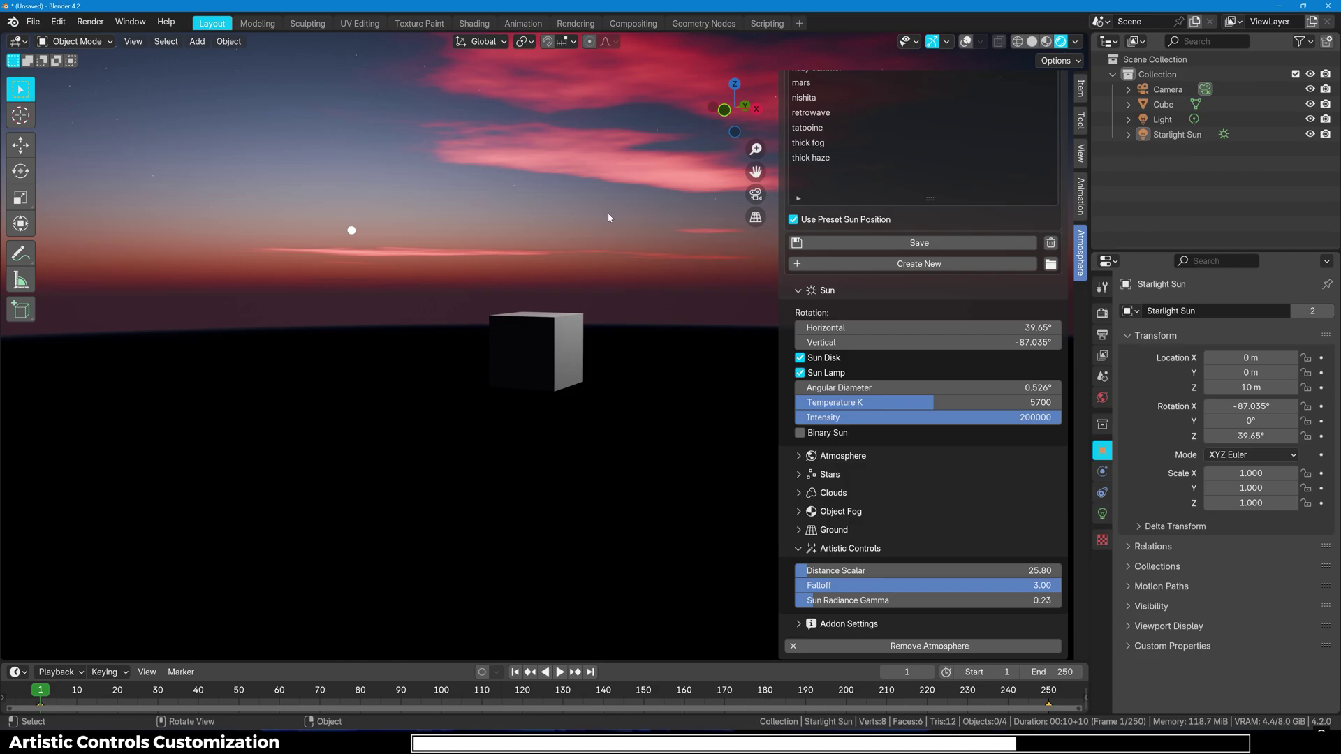
pyautogui.moveTo(608, 218); pyautogui.dragTo(603, 225, button='middle')
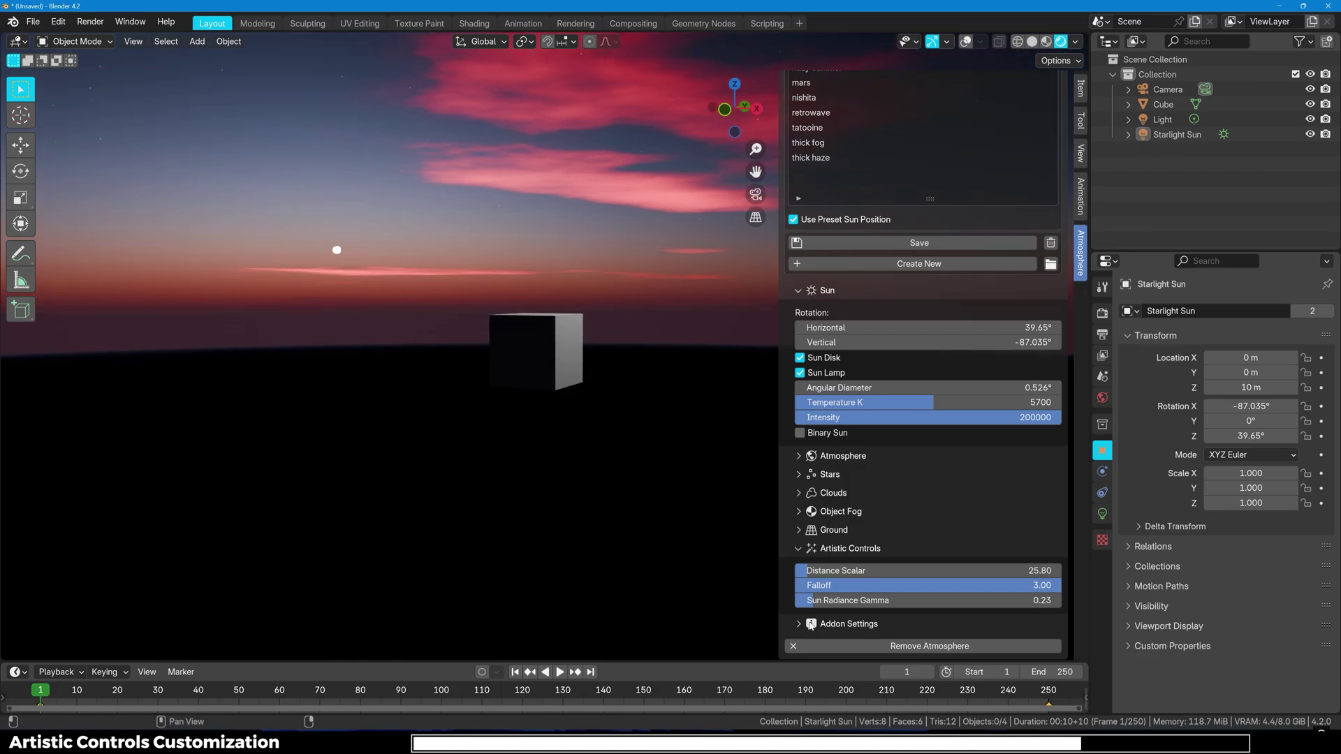
pyautogui.moveTo(842, 605); pyautogui.dragTo(865, 605)
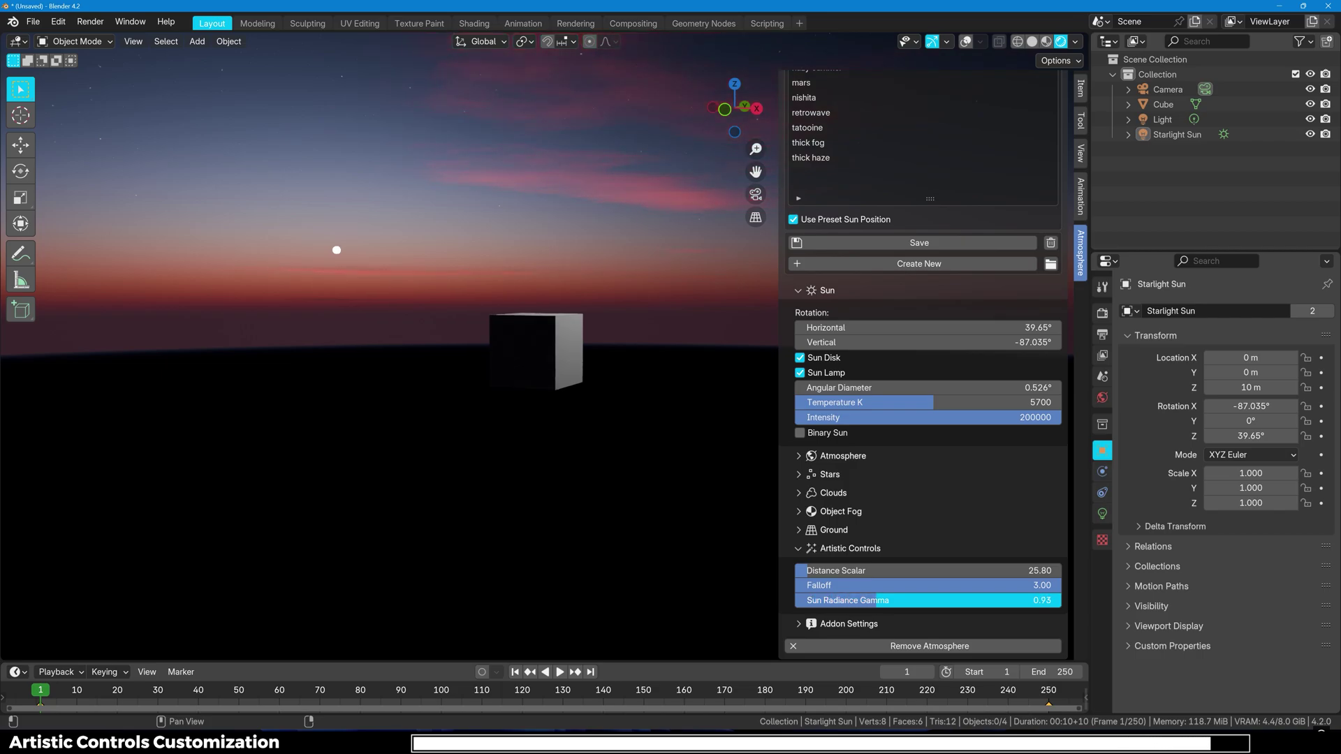
pyautogui.click(787, 546)
# - Expand the Atmosphere settings and set the sun's horizontal rotation to 17.65°
pyautogui.scroll(5, 801, 533)
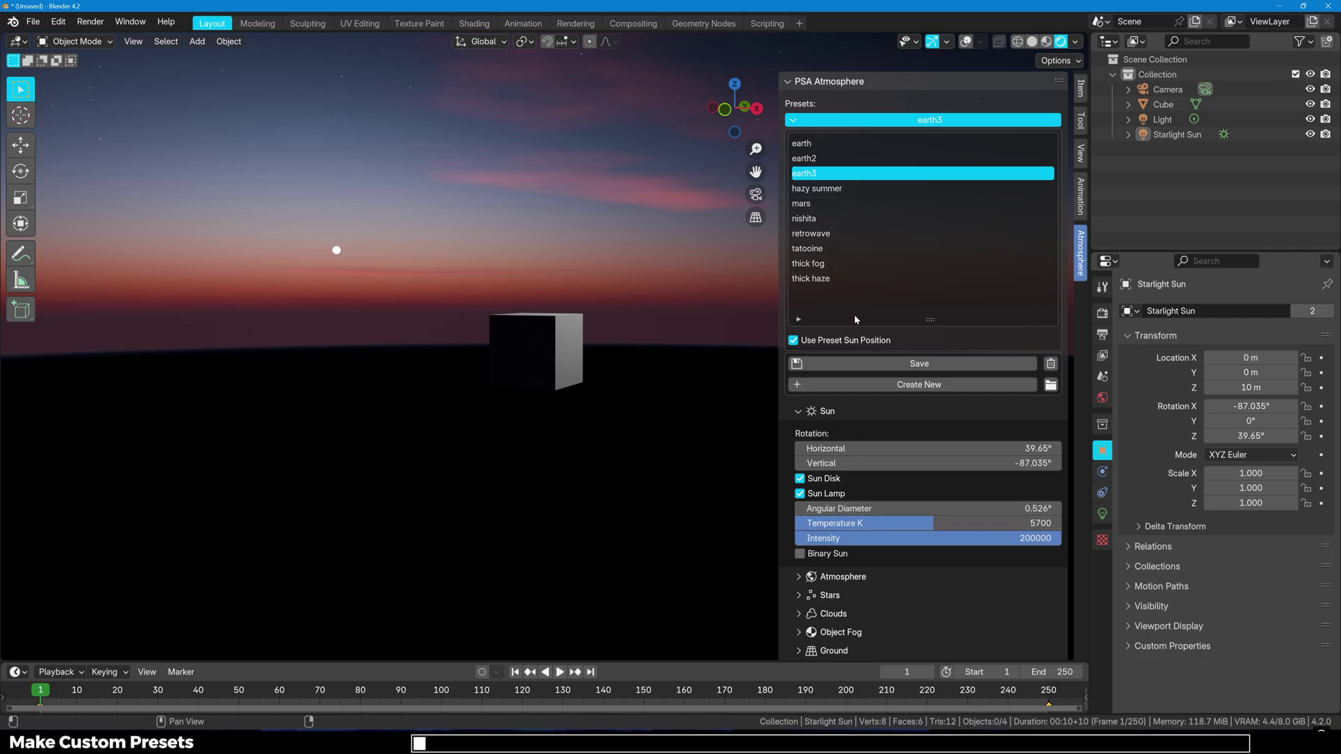
pyautogui.scroll(-2, 838, 363)
pyautogui.click(798, 513)
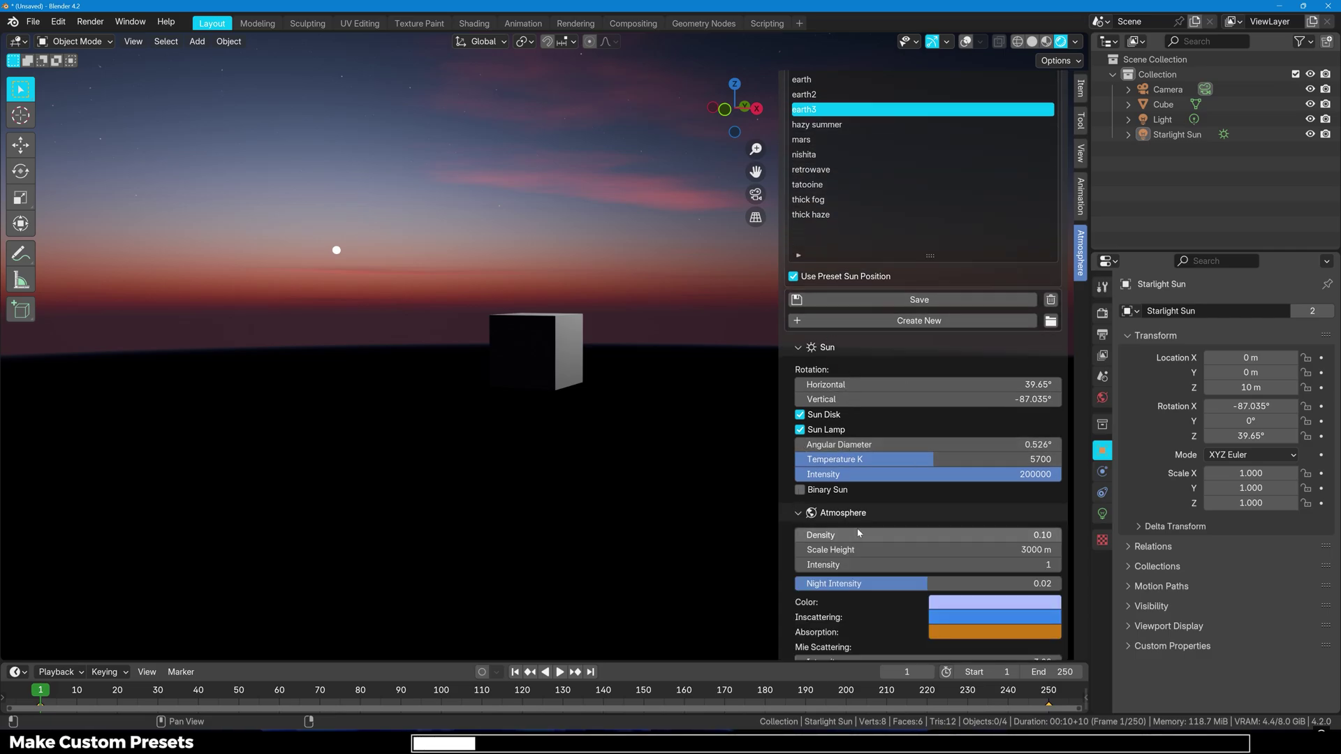
pyautogui.scroll(-5, 845, 517)
pyautogui.scroll(7, 838, 406)
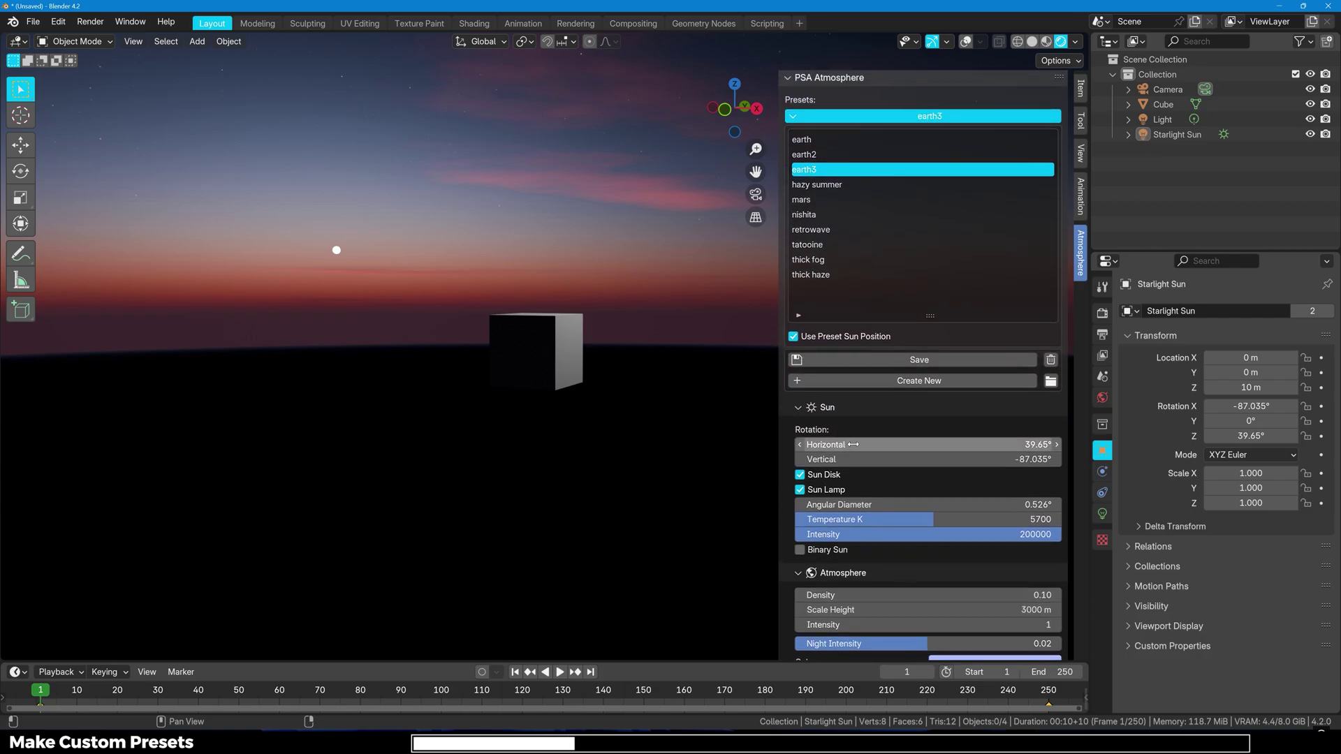
pyautogui.moveTo(853, 444); pyautogui.dragTo(908, 440)
# - Change the atmosphere color to bright green and its inscattering color to pale yellow
pyautogui.scroll(-8, 941, 434)
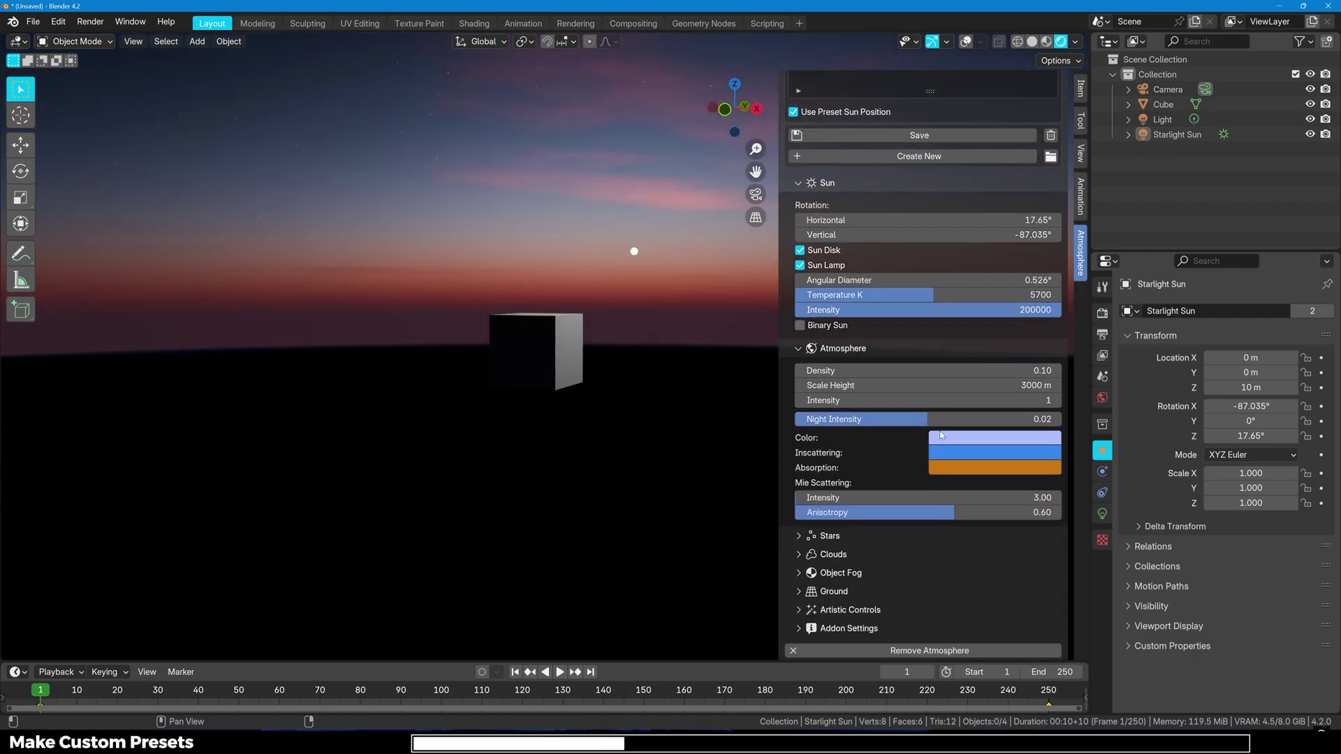
pyautogui.click(950, 438)
pyautogui.moveTo(976, 253); pyautogui.dragTo(949, 232)
pyautogui.click(988, 449)
pyautogui.click(984, 451)
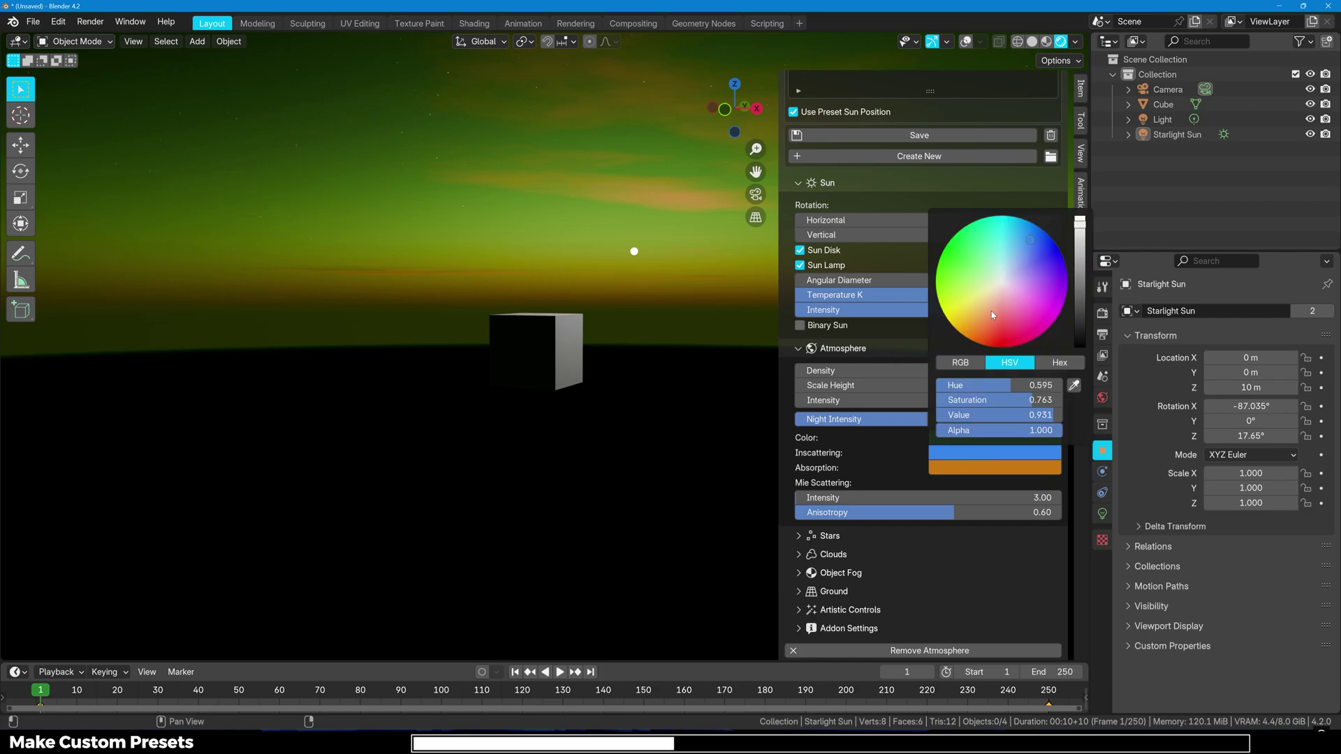
pyautogui.click(992, 315)
# - Save the current atmosphere as a new preset named New Mr3D
pyautogui.scroll(5, 952, 374)
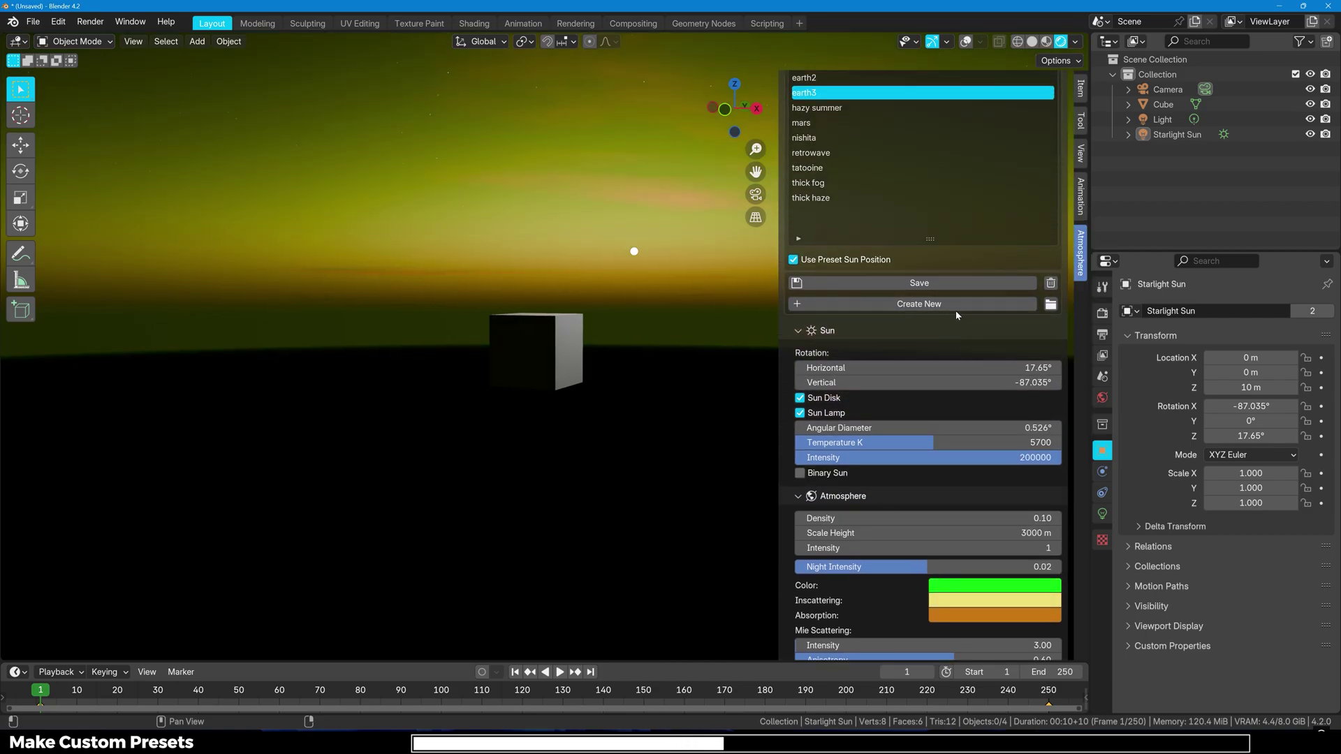
pyautogui.scroll(3, 945, 314)
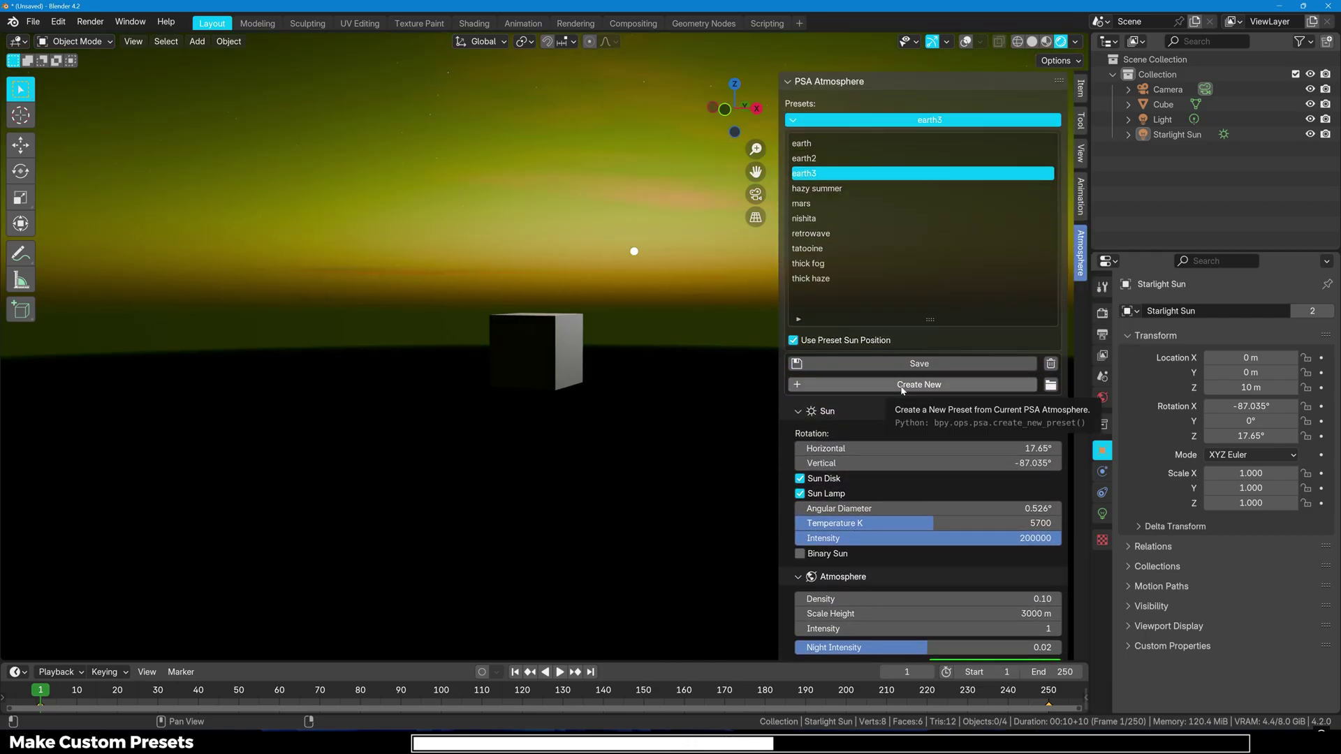
pyautogui.click(901, 385)
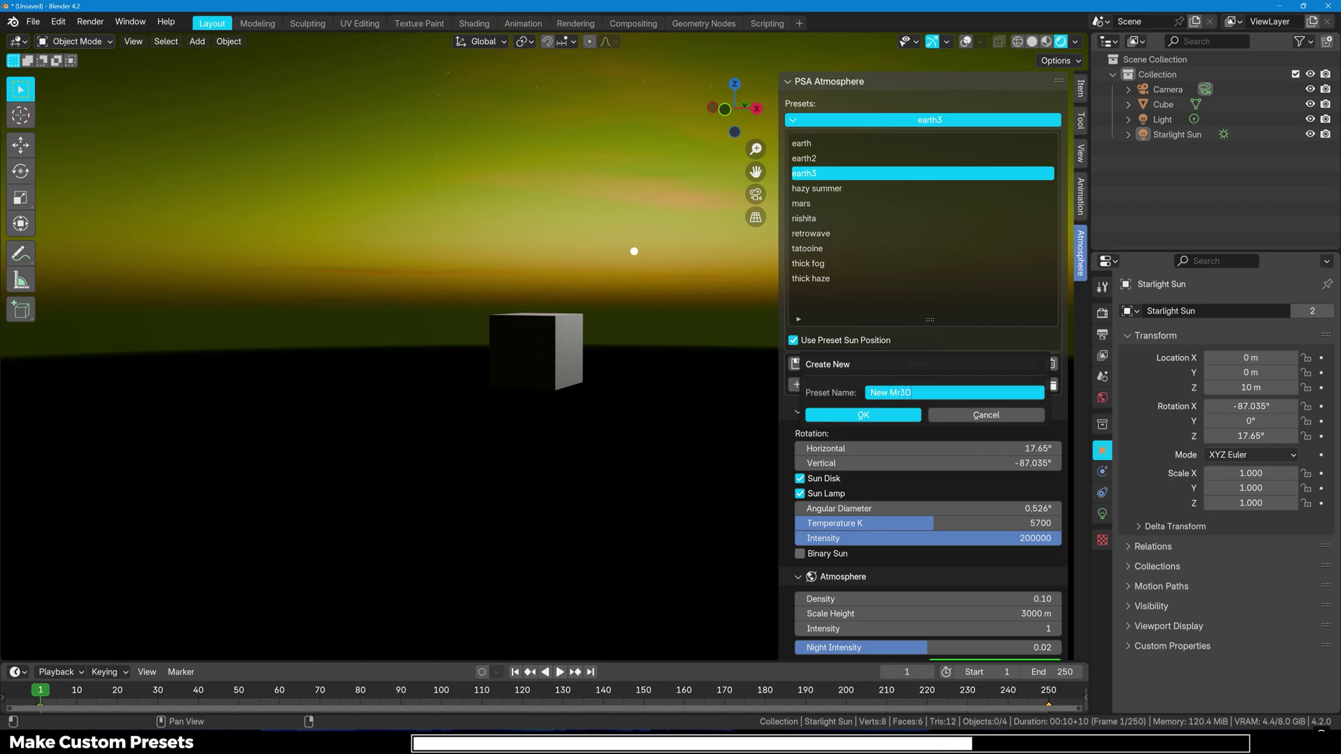
pyautogui.click(869, 414)
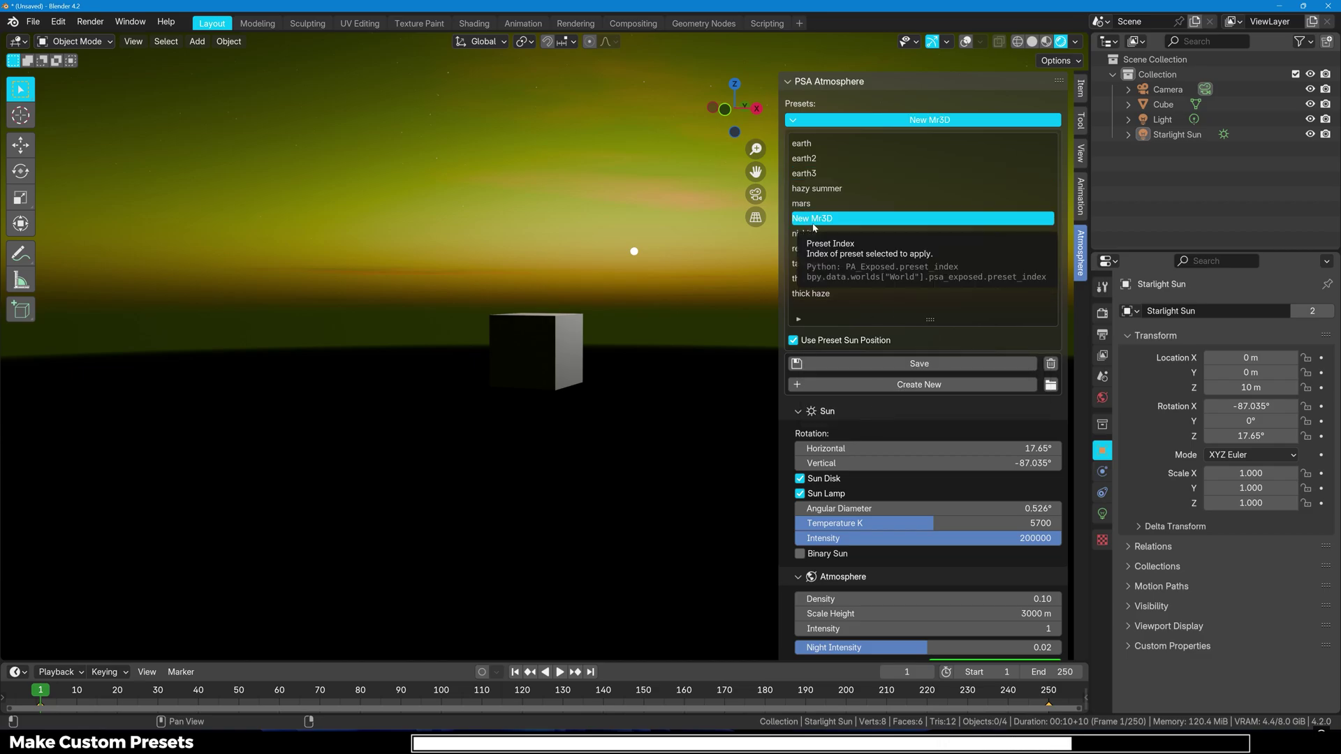
# - Test the custom preset by loading retrowave and reloading New Mr3D, and briefly show the preset list's filter options
pyautogui.click(813, 248)
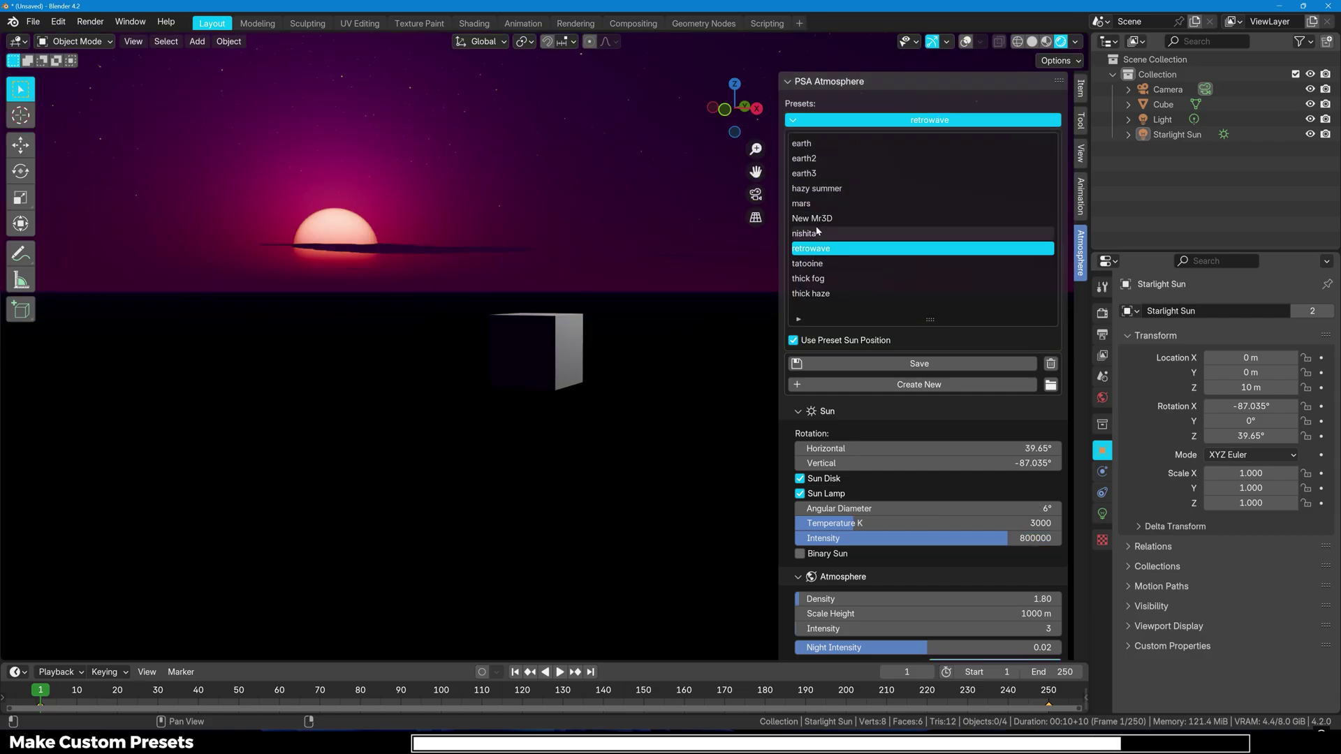
pyautogui.click(818, 220)
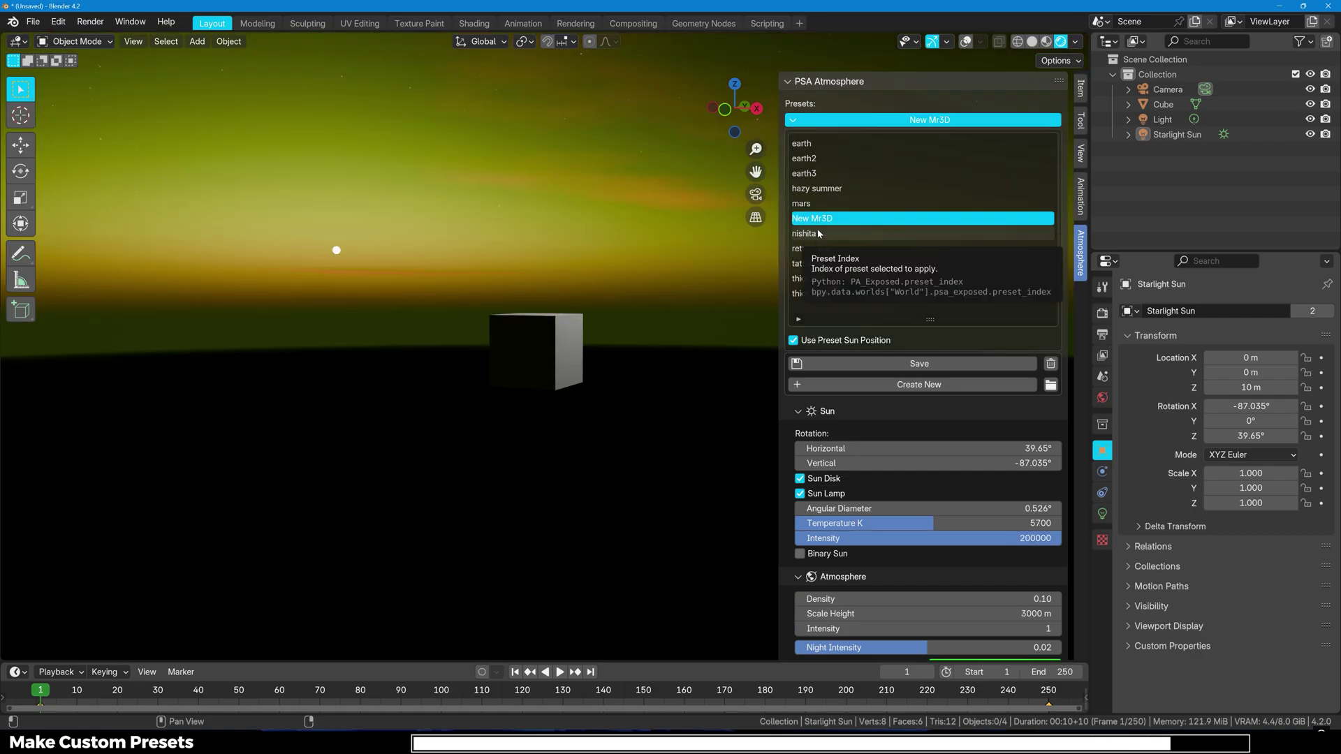
pyautogui.click(799, 320)
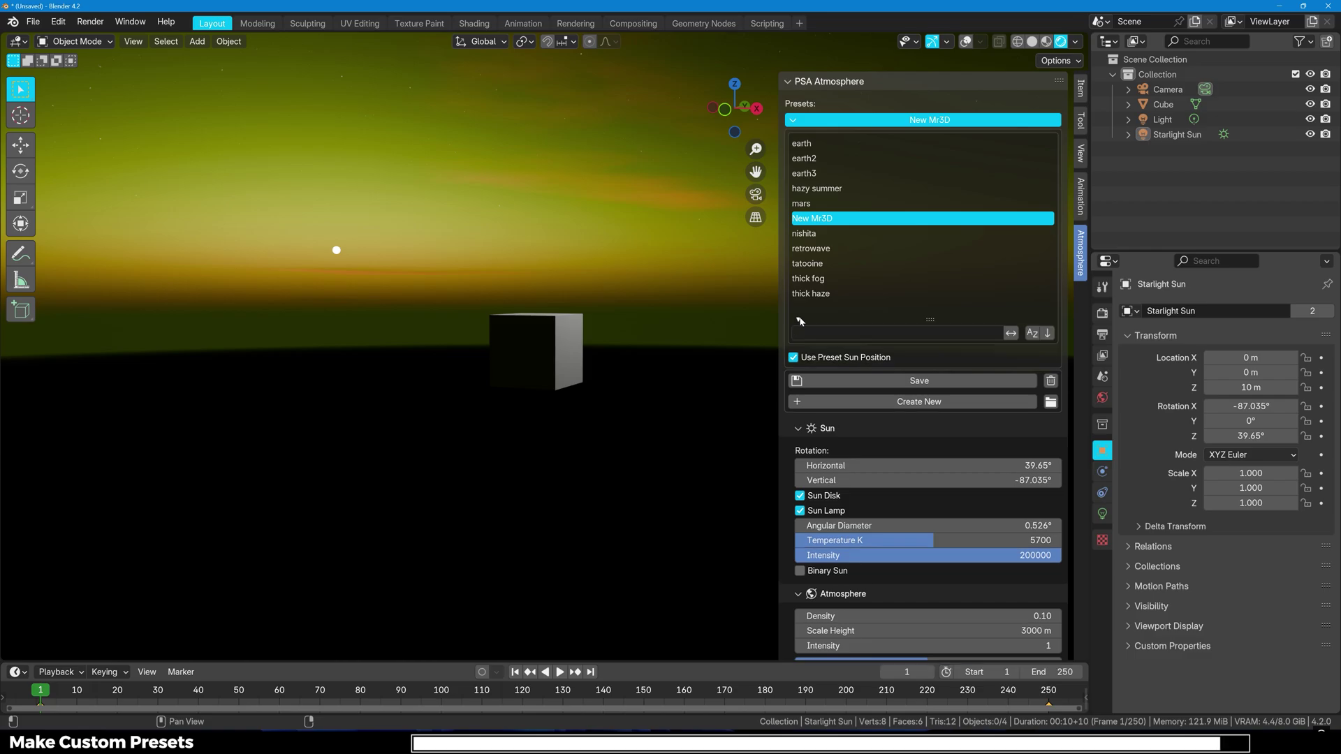
pyautogui.click(799, 320)
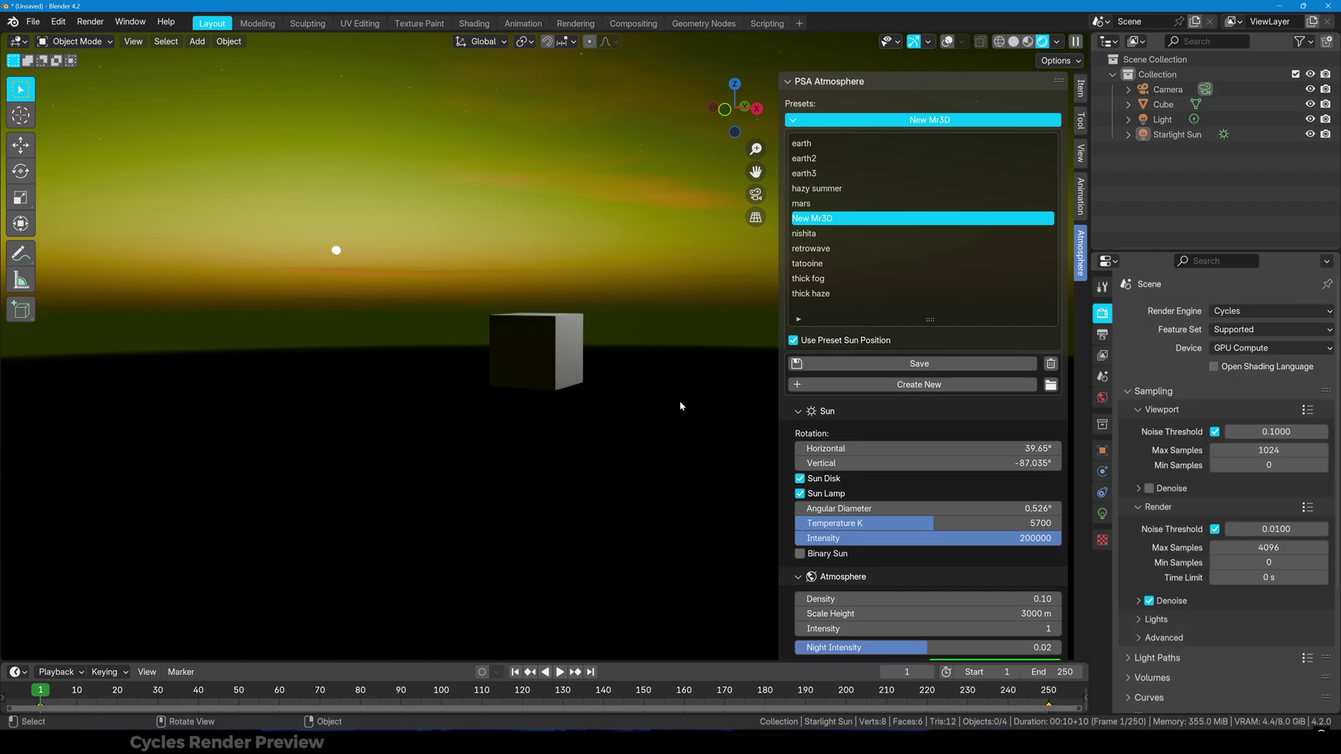
# - Review the render engine choices, keep Cycles, and examine the rendered sky around the cube
pyautogui.moveTo(697, 396); pyautogui.dragTo(675, 357, button='middle')
pyautogui.click(1224, 313)
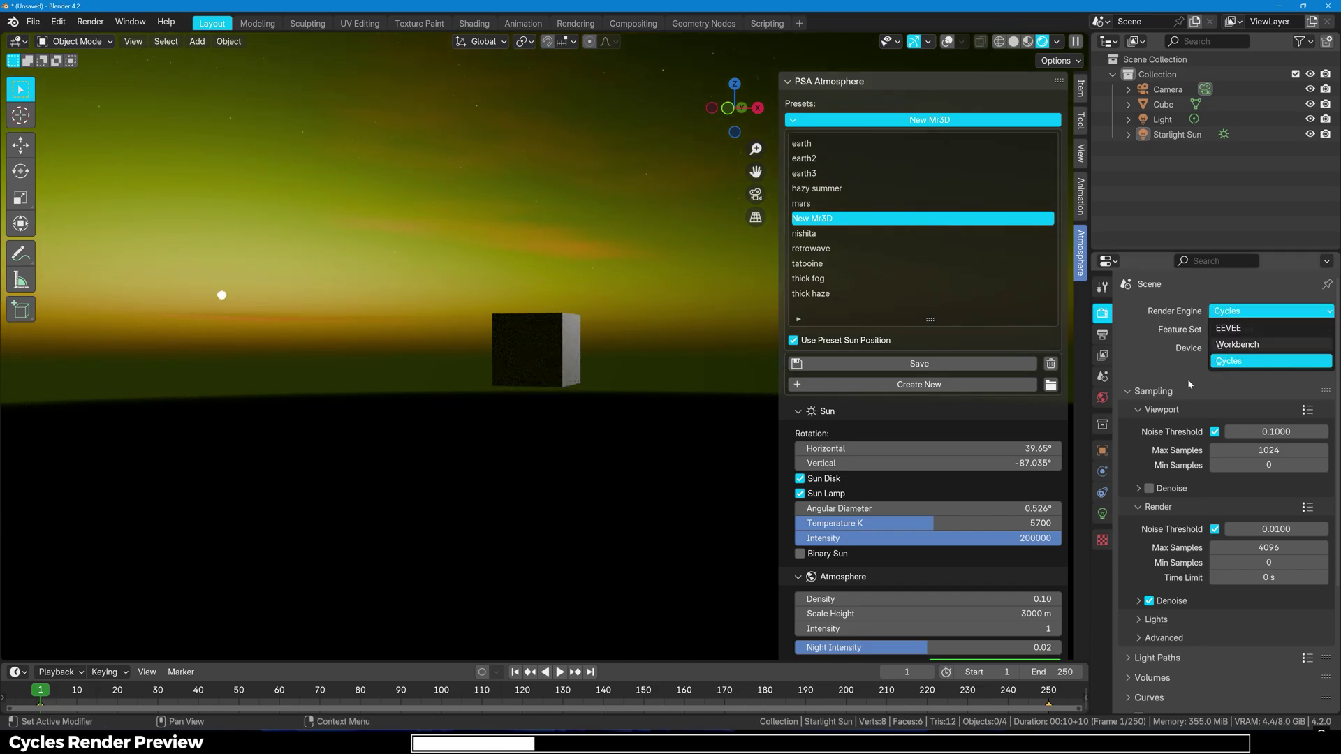
pyautogui.click(1257, 348)
pyautogui.moveTo(589, 391)
pyautogui.mouseDown(button='middle')
pyautogui.moveTo(590, 379)
pyautogui.moveTo(635, 390)
pyautogui.moveTo(536, 401)
pyautogui.moveTo(548, 417)
pyautogui.moveTo(593, 415)
pyautogui.mouseUp(button='middle')
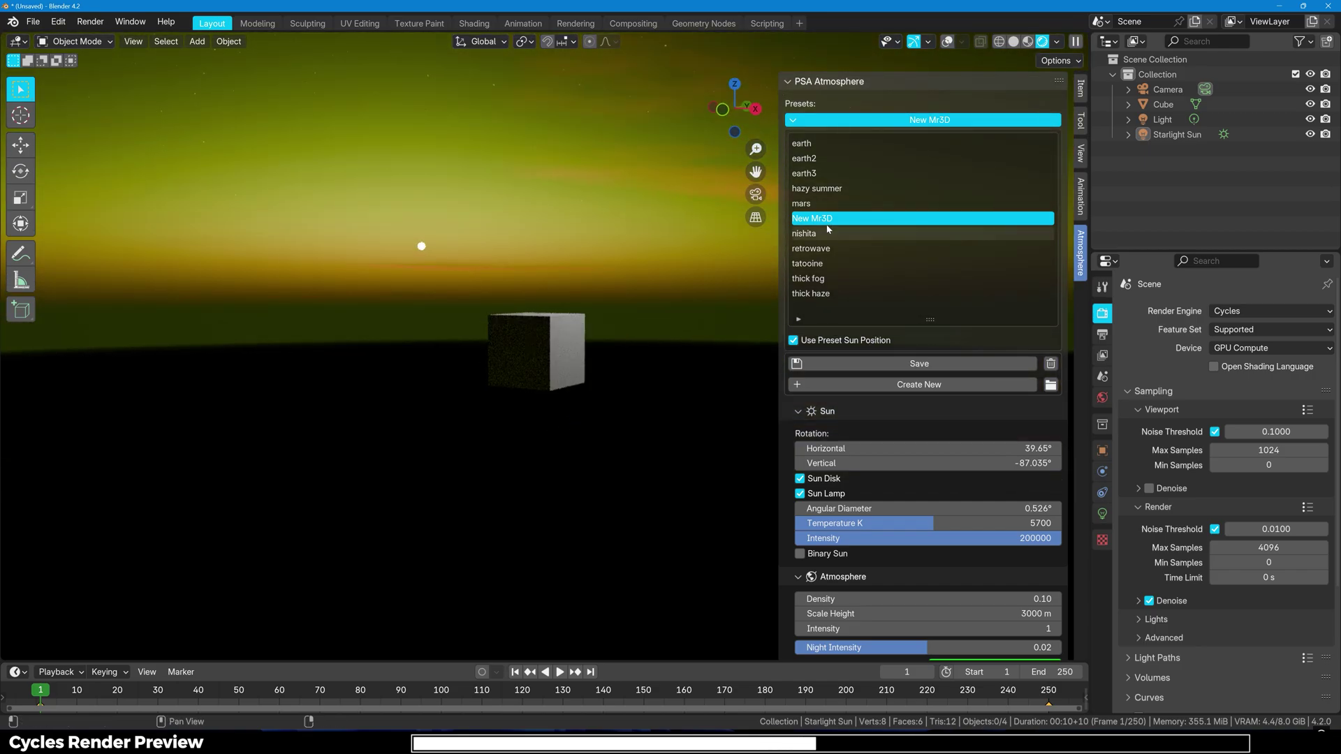
# - Load the retrowave and hazy summer presets in turn and inspect each sky in the Cycles preview
pyautogui.click(810, 248)
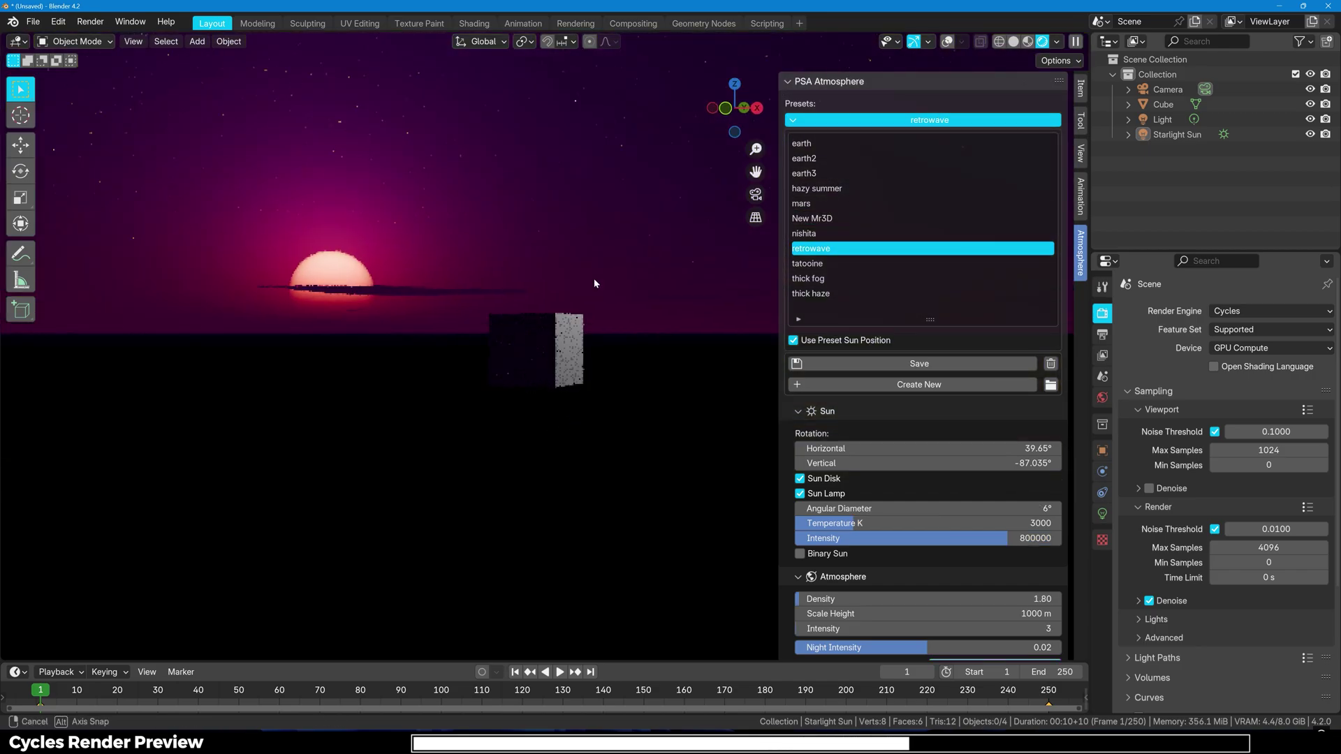
pyautogui.click(827, 189)
pyautogui.moveTo(688, 223); pyautogui.dragTo(643, 218, button='middle')
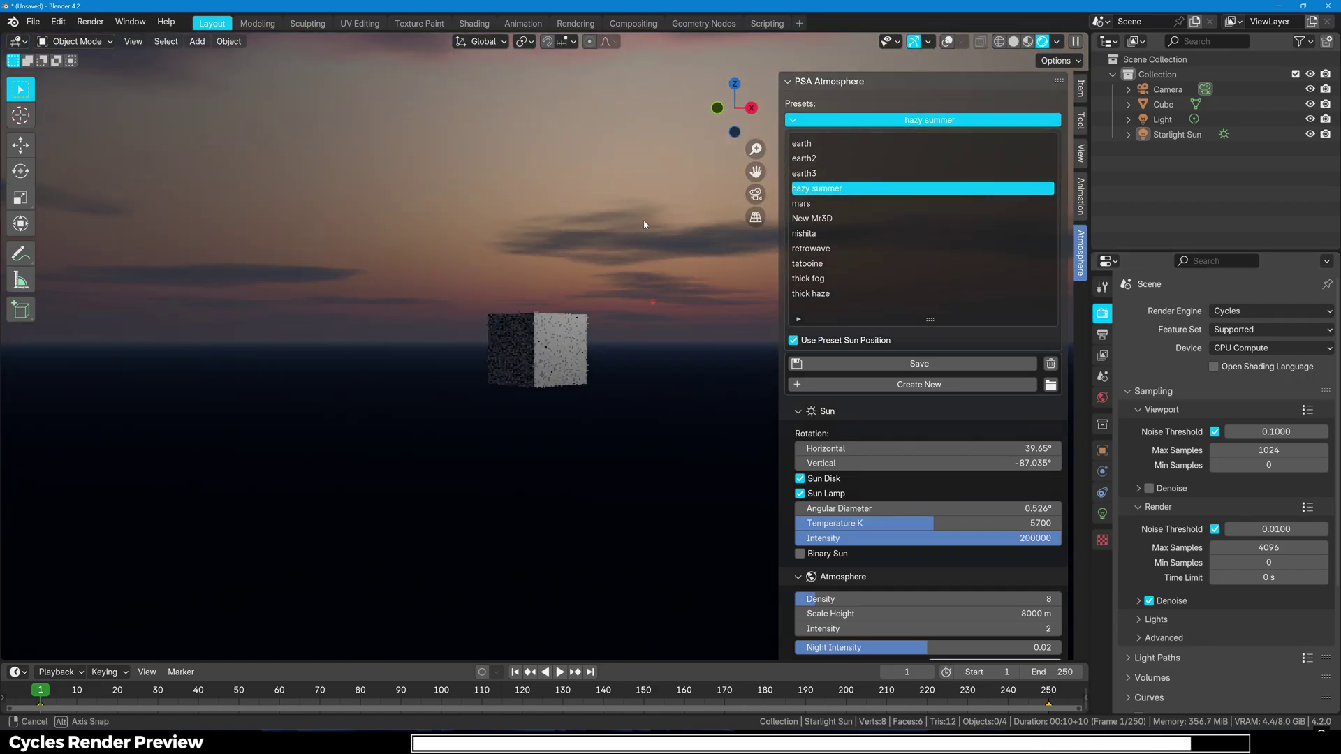
pyautogui.click(902, 159)
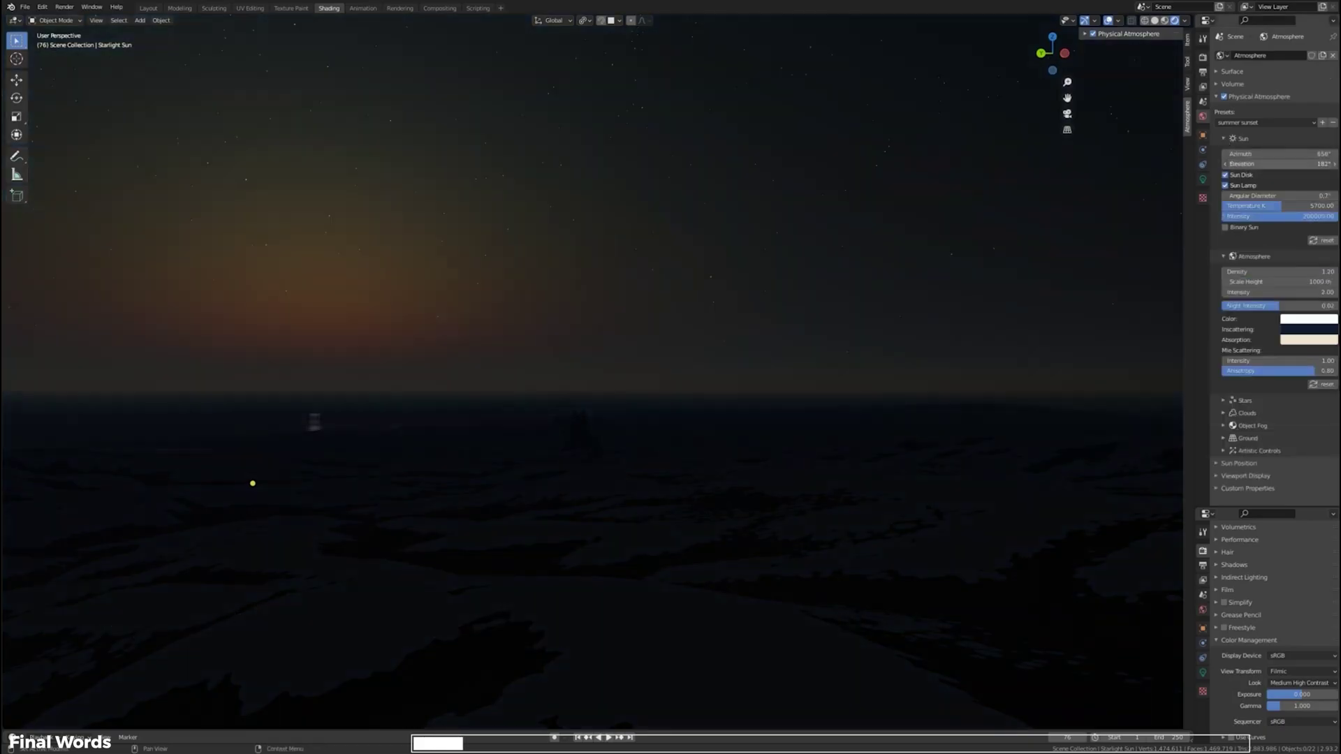
# - In the snowy landscape scene, raise the sun above the horizon and switch to the binary sun preset
pyautogui.moveTo(1280, 164); pyautogui.dragTo(1259, 164)
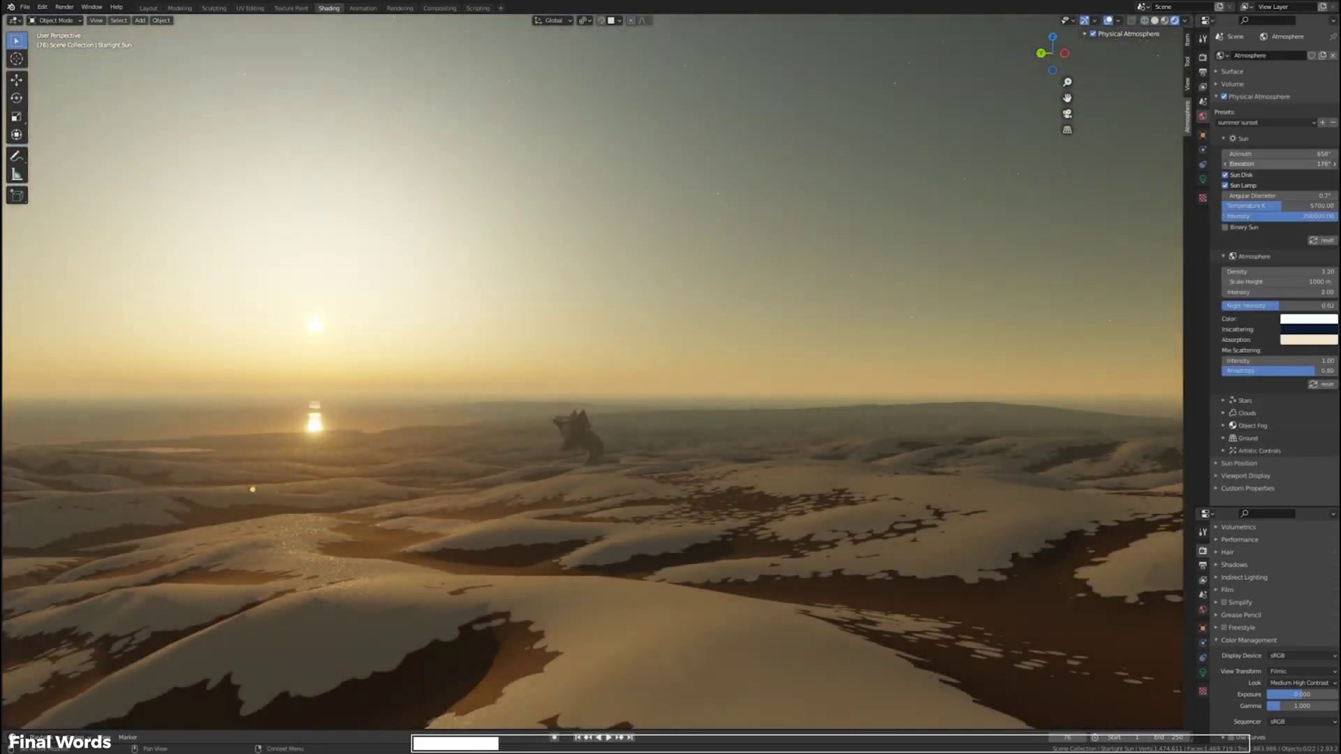
pyautogui.click(1245, 125)
pyautogui.click(1221, 162)
pyautogui.moveTo(797, 417); pyautogui.dragTo(682, 425, button='middle')
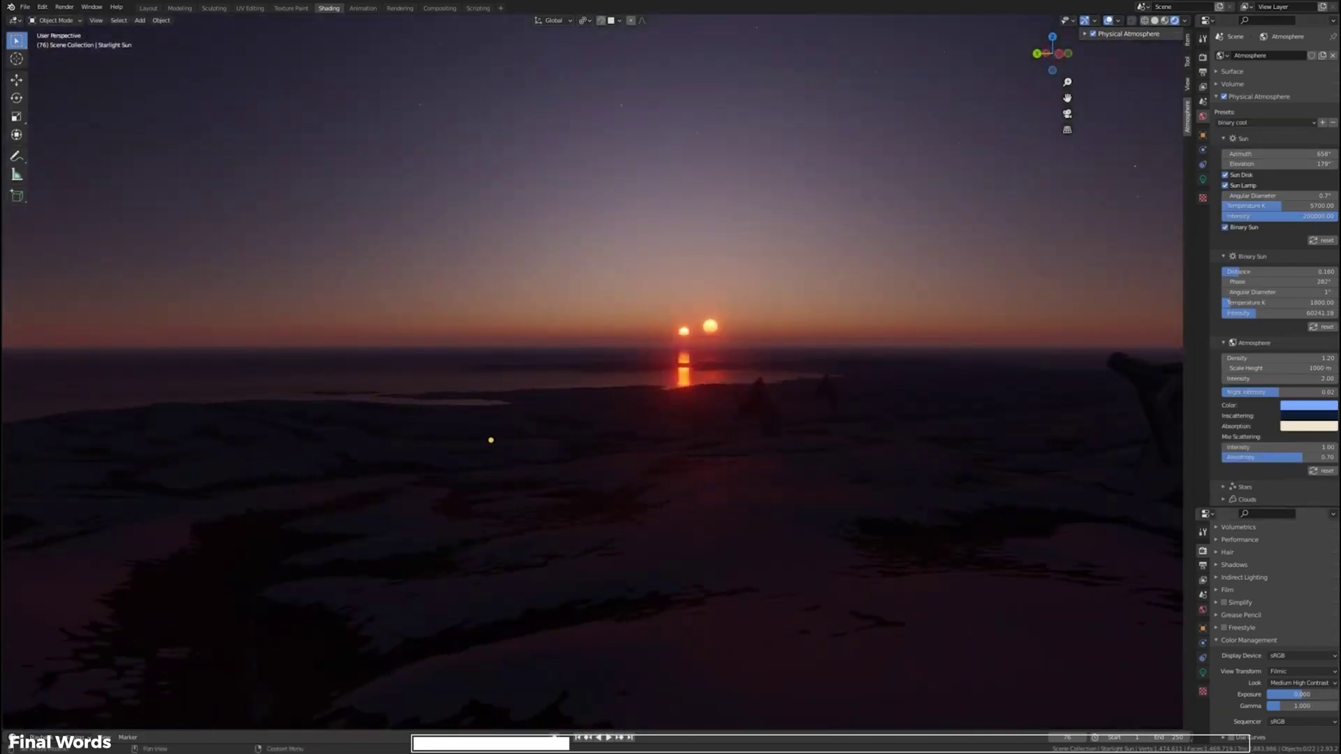
# - Raise the binary suns' elevation to a bright daytime position and rebalance the scene exposure around the satellite dishes
pyautogui.moveTo(1312, 695); pyautogui.dragTo(1318, 695)
pyautogui.moveTo(873, 473); pyautogui.dragTo(932, 469, button='middle')
pyautogui.moveTo(1268, 166); pyautogui.dragTo(1275, 166)
pyautogui.moveTo(1146, 374); pyautogui.dragTo(760, 378, button='middle')
pyautogui.scroll(3, 760, 378)
pyautogui.moveTo(1278, 164); pyautogui.dragTo(1228, 164)
pyautogui.moveTo(1302, 694); pyautogui.dragTo(1271, 694)
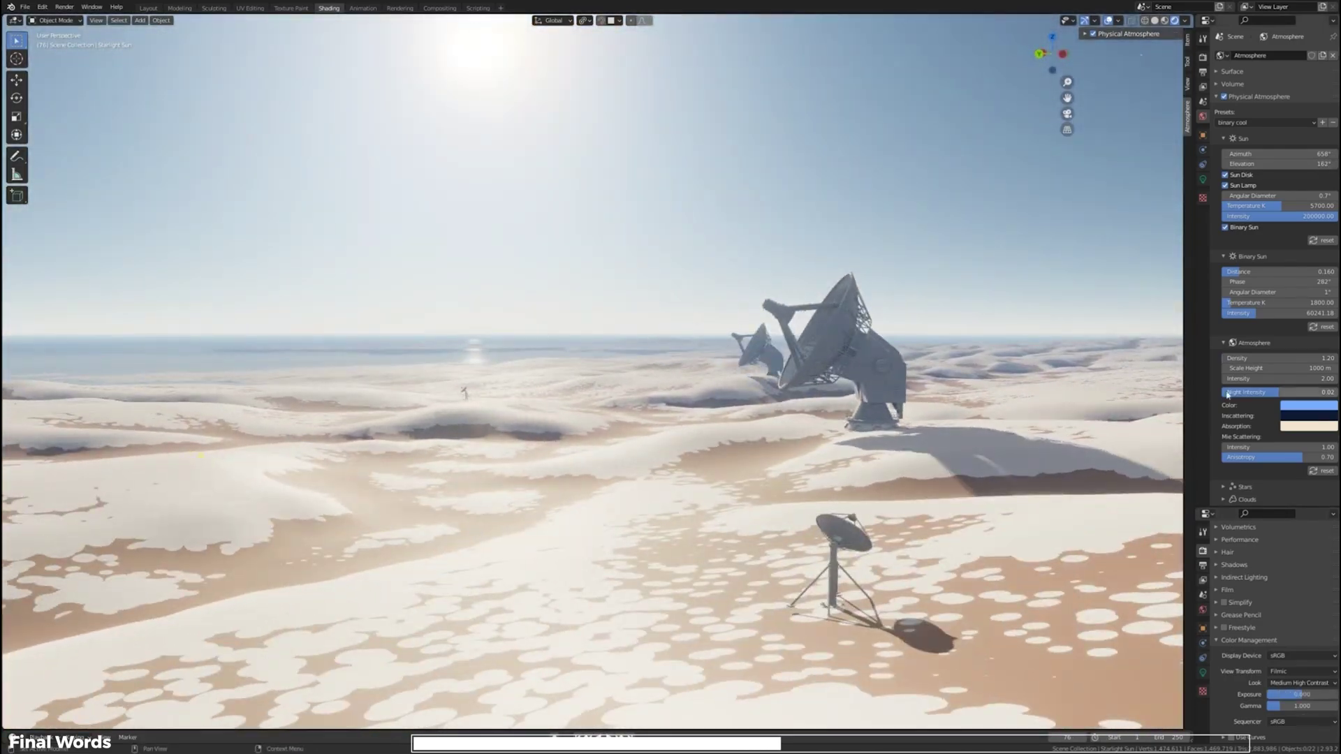
# - Expand the Clouds settings and enable Procedural clouds
pyautogui.scroll(-3, 1258, 419)
pyautogui.click(1247, 425)
pyautogui.click(1250, 440)
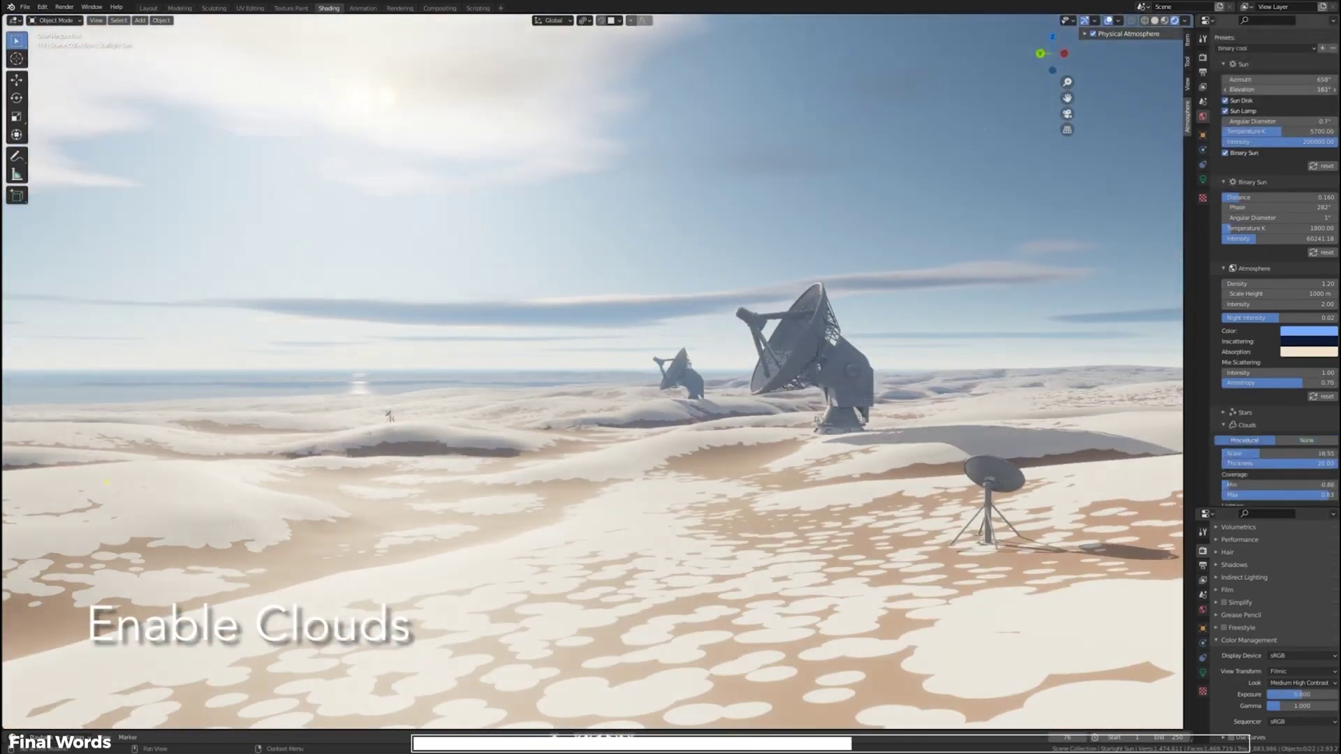
# - Lower the sun's elevation to a sunset near the horizon and shift its azimuth away from the large dish
pyautogui.moveTo(1279, 90); pyautogui.dragTo(1305, 89)
pyautogui.moveTo(917, 206); pyautogui.dragTo(886, 208, button='middle')
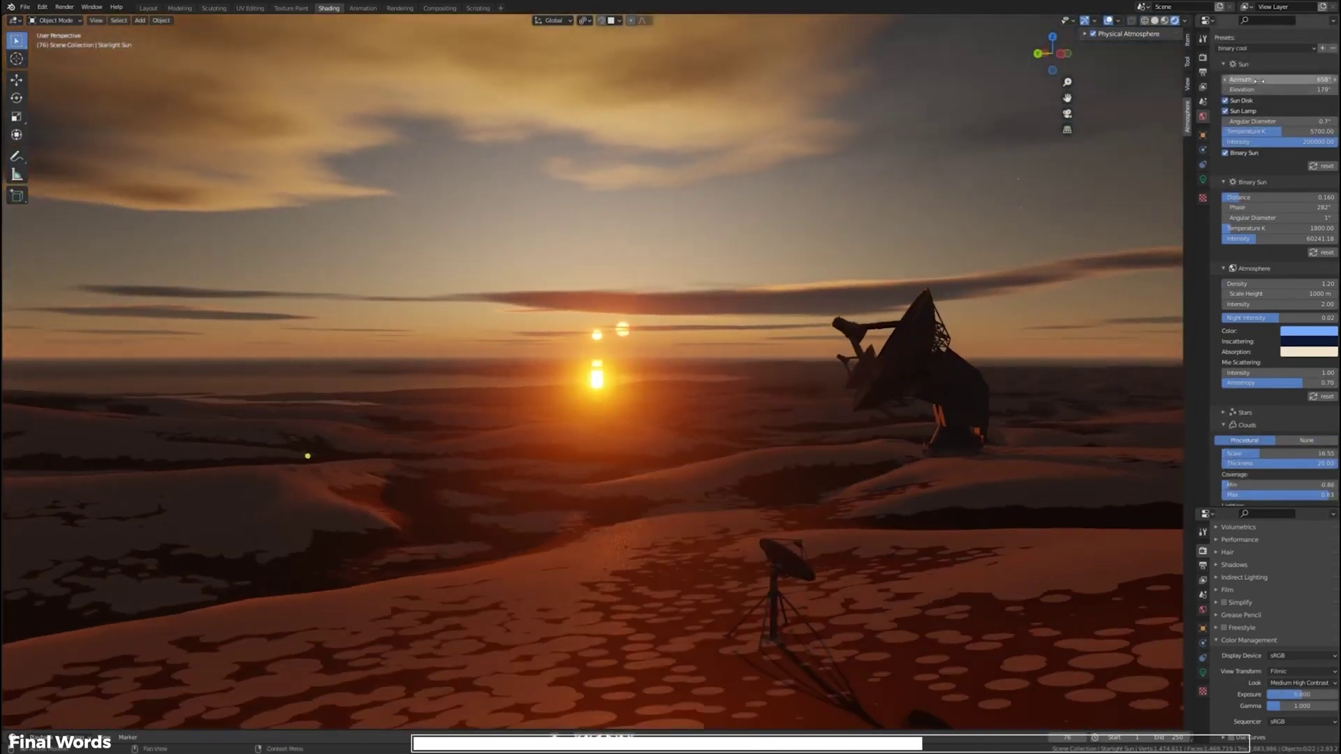
pyautogui.moveTo(1279, 80); pyautogui.dragTo(1246, 79)
# - Increase the procedural clouds' scale to about 36 and reduce their thickness and coverage
pyautogui.scroll(-10, 1252, 424)
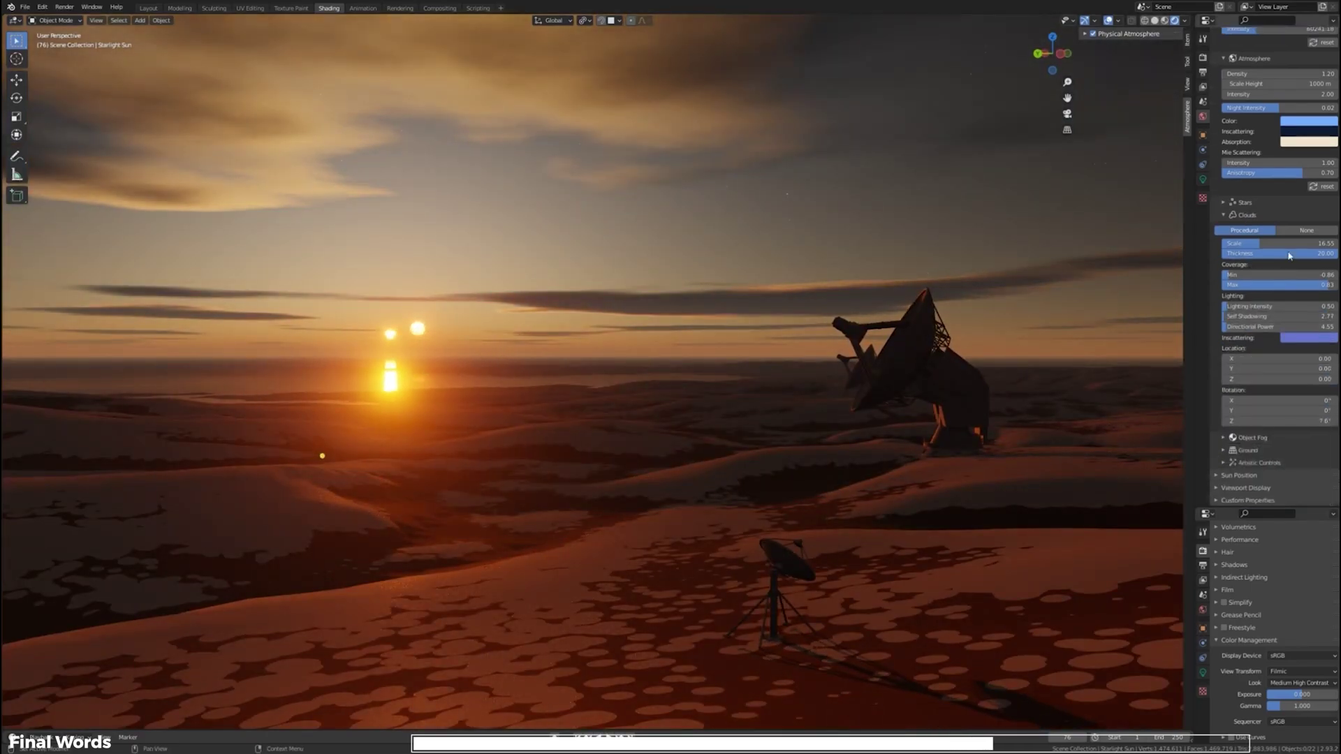
pyautogui.moveTo(1288, 244); pyautogui.dragTo(1236, 254)
pyautogui.moveTo(1327, 285); pyautogui.dragTo(1285, 284)
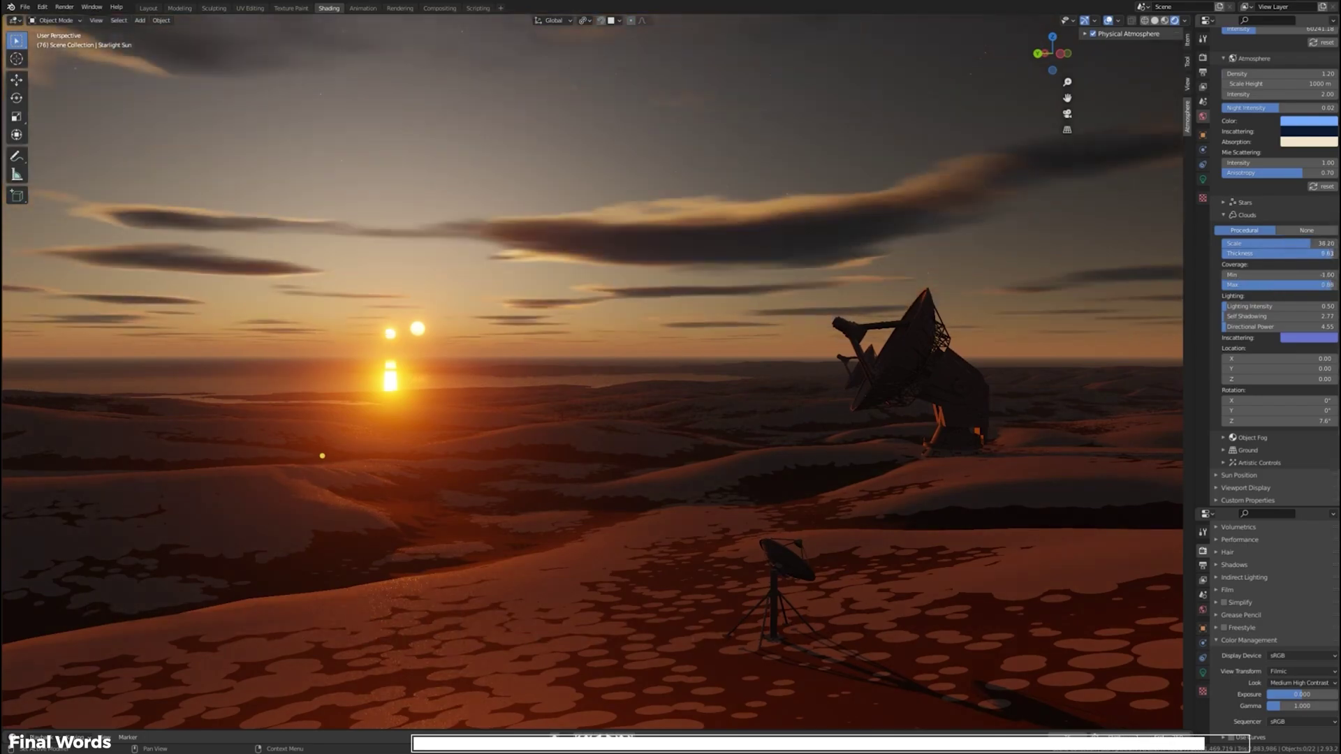